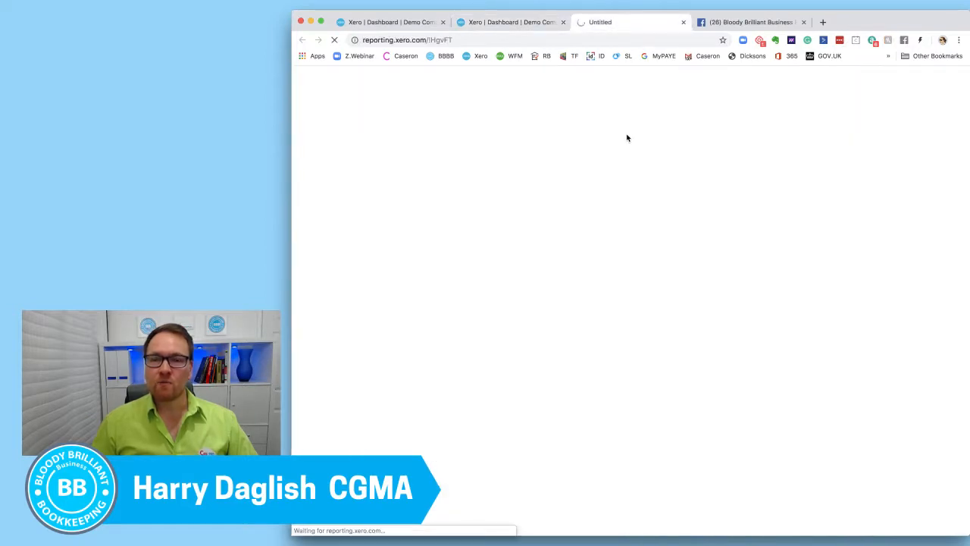
Open the Profit and Loss report's period comparison settings and check which budgets can be compared.
{"action": "scroll", "coordinate": [562, 165], "scroll_direction": "down", "scroll_amount": 3}
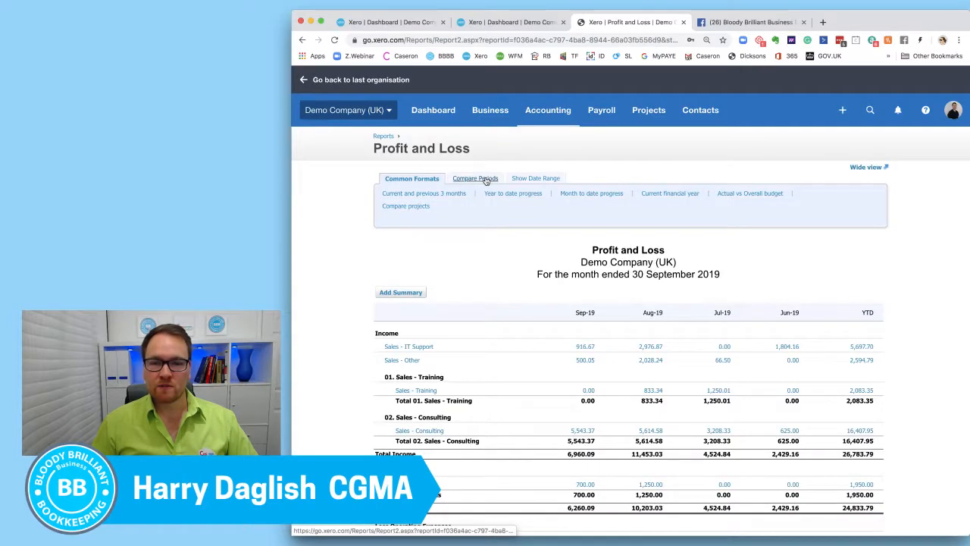
{"action": "left_click", "coordinate": [476, 180]}
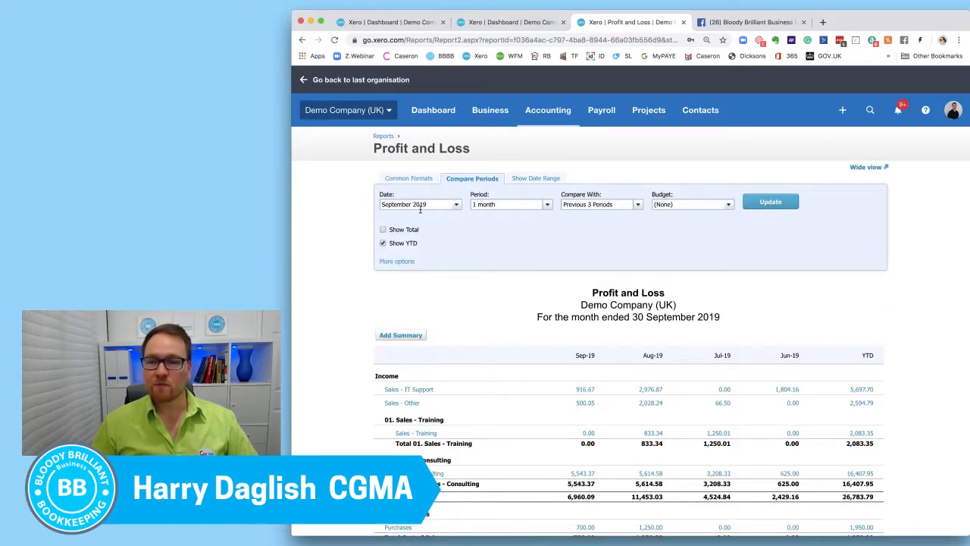
{"action": "left_click", "coordinate": [729, 206]}
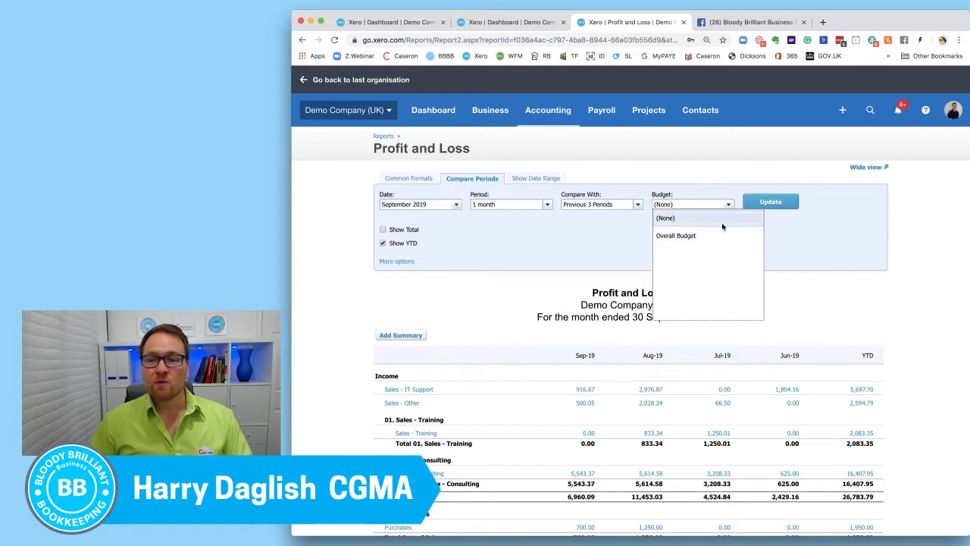
{"action": "left_click", "coordinate": [604, 244]}
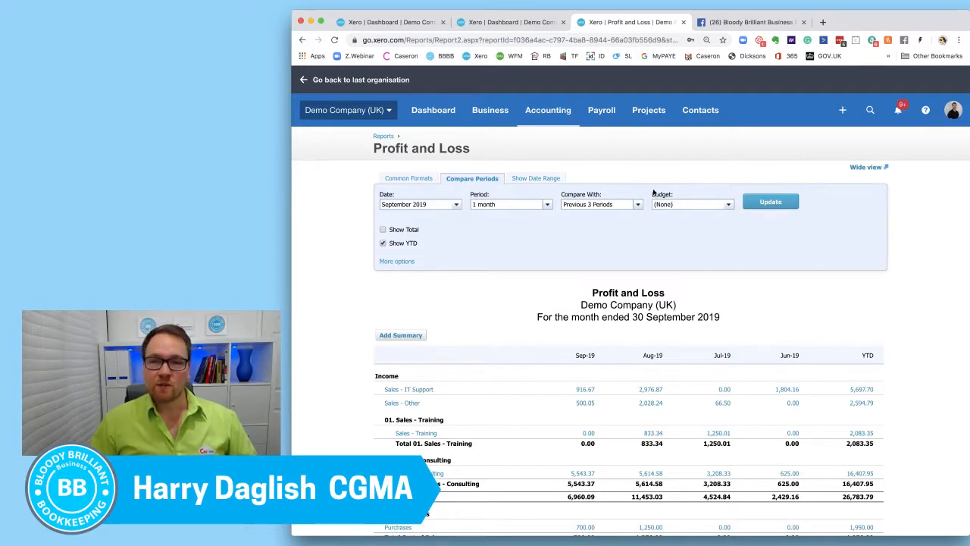
Open the Budget Manager from the list of financial reports.
{"action": "left_click", "coordinate": [560, 112]}
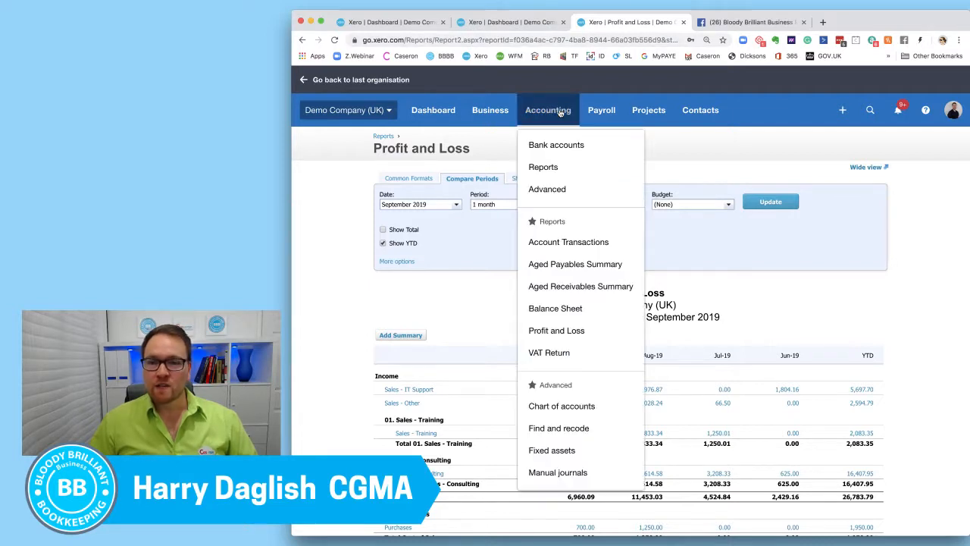
{"action": "left_click", "coordinate": [569, 168]}
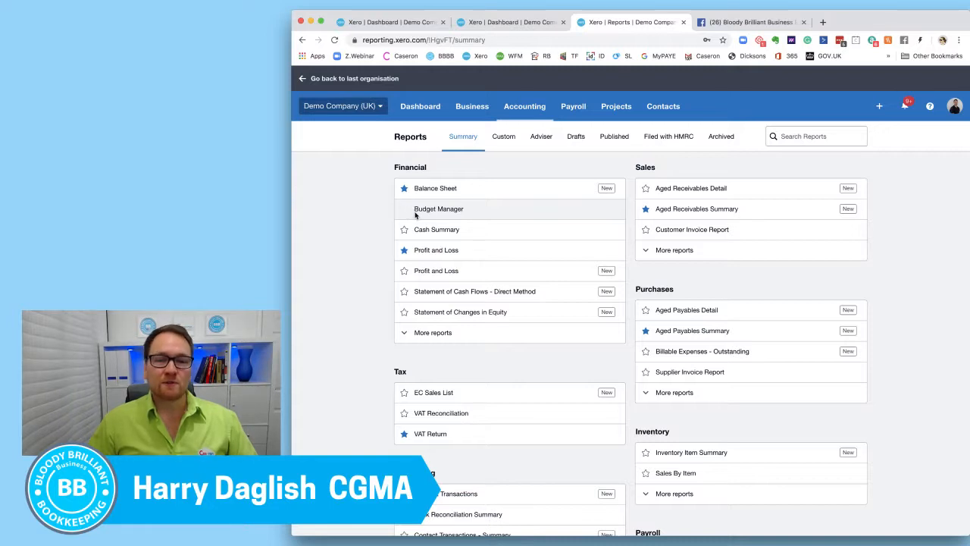
{"action": "left_click", "coordinate": [445, 212]}
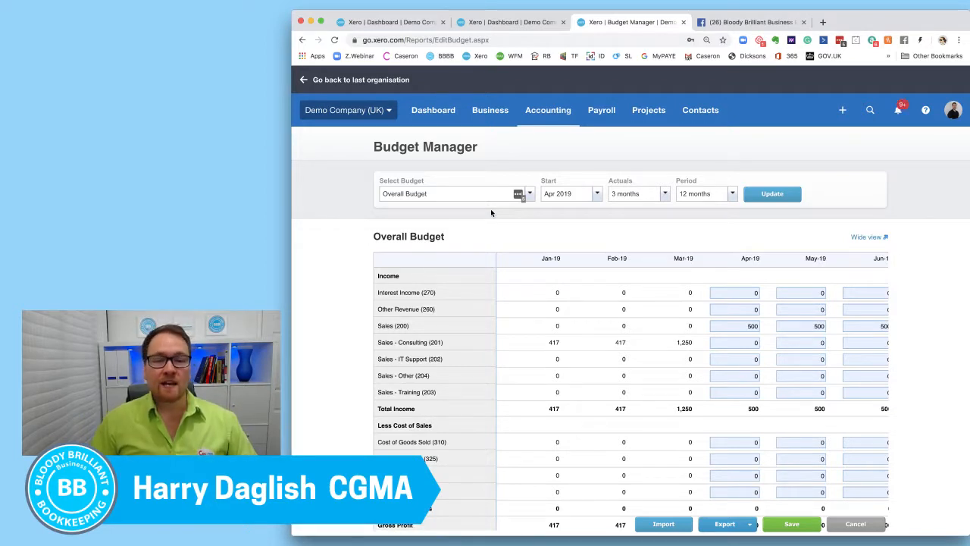
Add a new budget named "Worst case" with the project option left at Do Not Filter.
{"action": "left_click", "coordinate": [530, 195]}
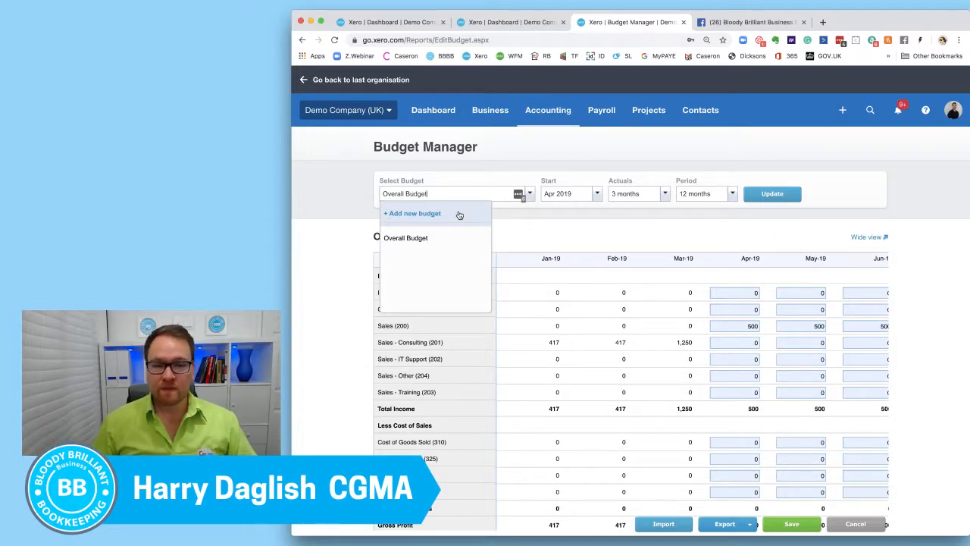
{"action": "left_click", "coordinate": [459, 216]}
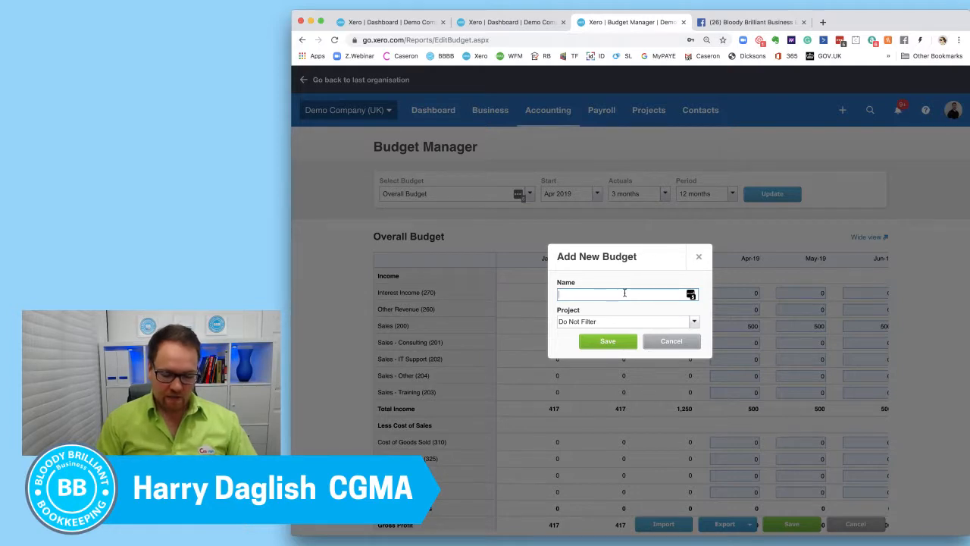
{"action": "type", "text": "Worst case"}
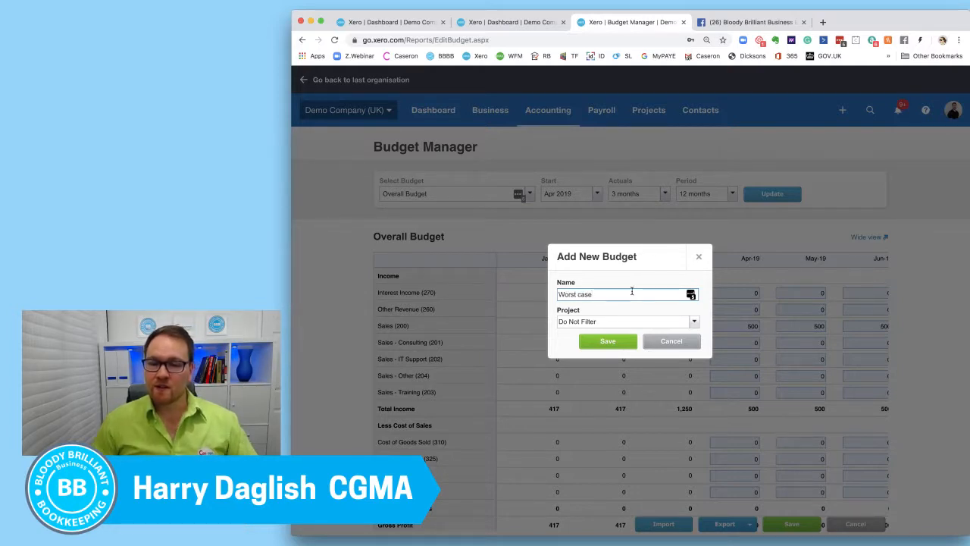
{"action": "left_click", "coordinate": [695, 324]}
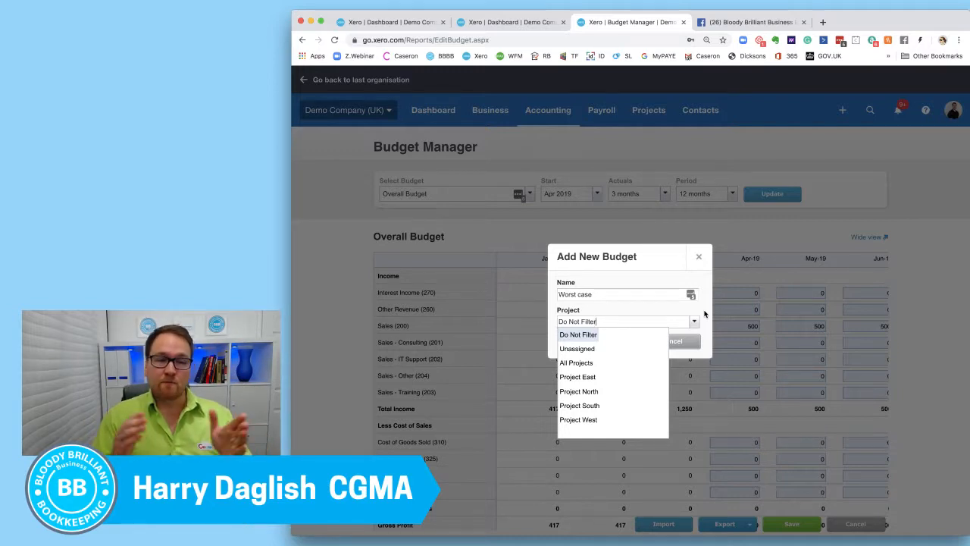
{"action": "left_click", "coordinate": [704, 313]}
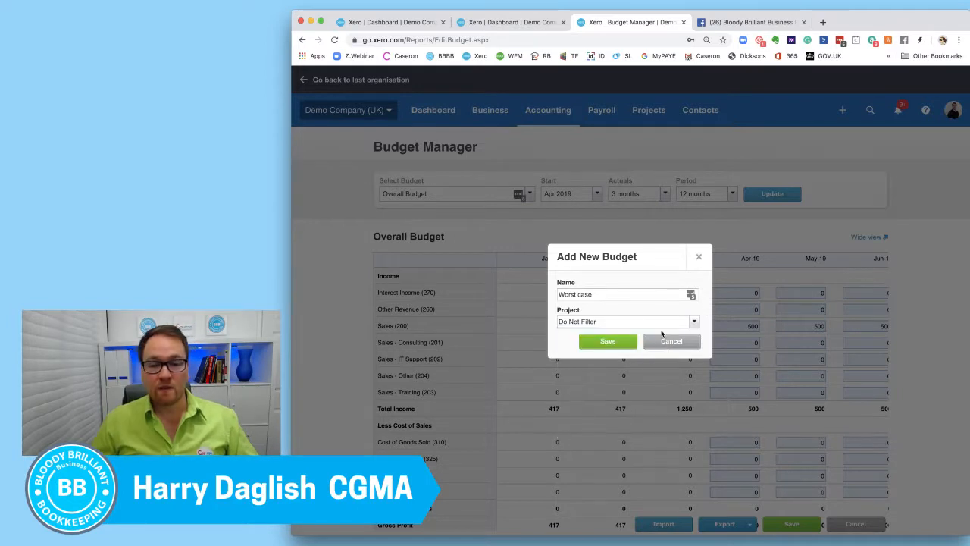
{"action": "left_click", "coordinate": [609, 342]}
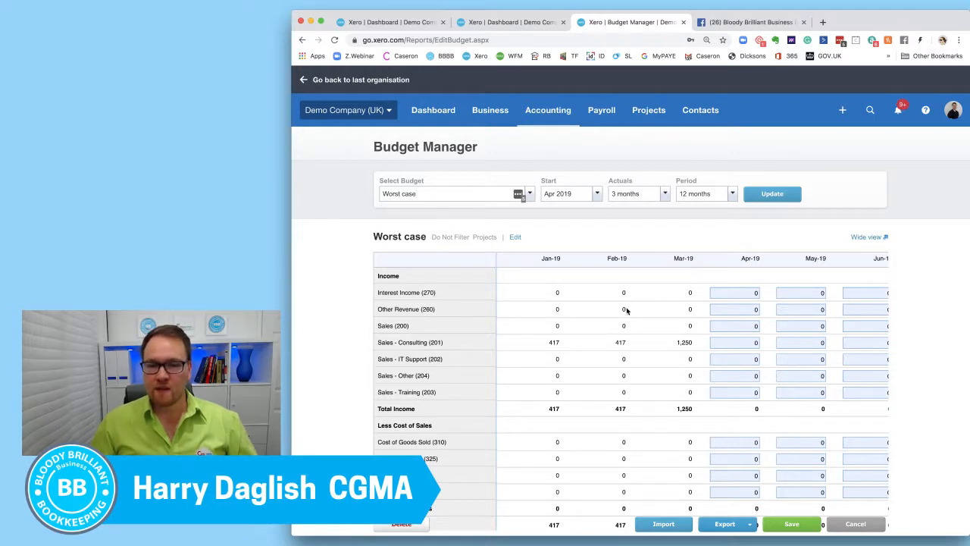
Look through the account rows and monthly columns of the Worst case budget.
{"action": "scroll", "coordinate": [633, 313], "scroll_direction": "right", "scroll_amount": 2}
{"action": "scroll", "coordinate": [632, 313], "scroll_direction": "left", "scroll_amount": 2}
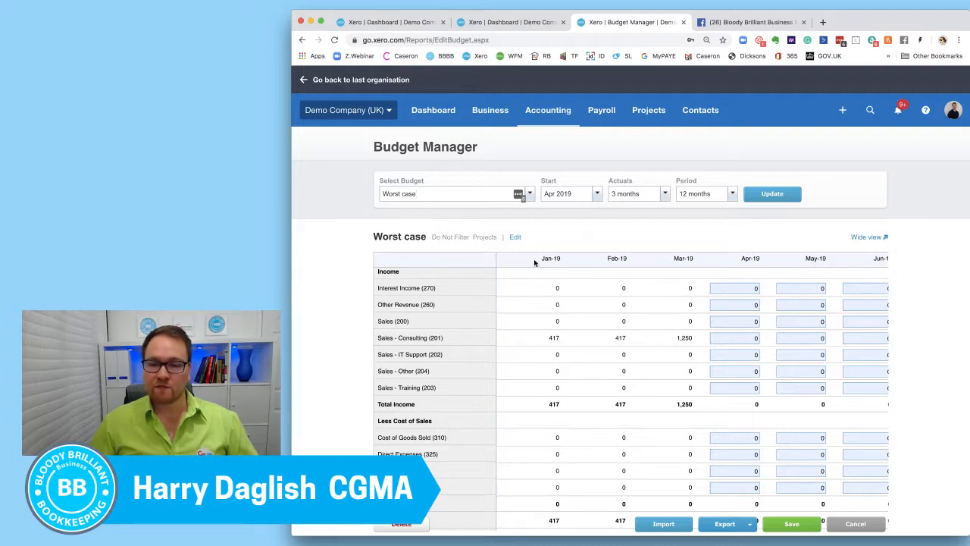
{"action": "scroll", "coordinate": [671, 305], "scroll_direction": "down", "scroll_amount": 1}
{"action": "scroll", "coordinate": [672, 305], "scroll_direction": "down", "scroll_amount": 15}
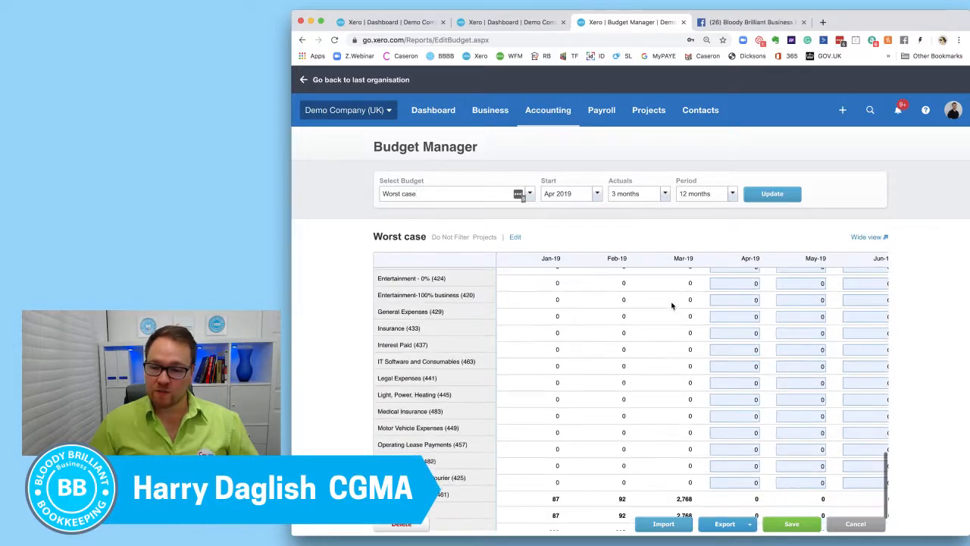
{"action": "scroll", "coordinate": [672, 305], "scroll_direction": "up", "scroll_amount": 15}
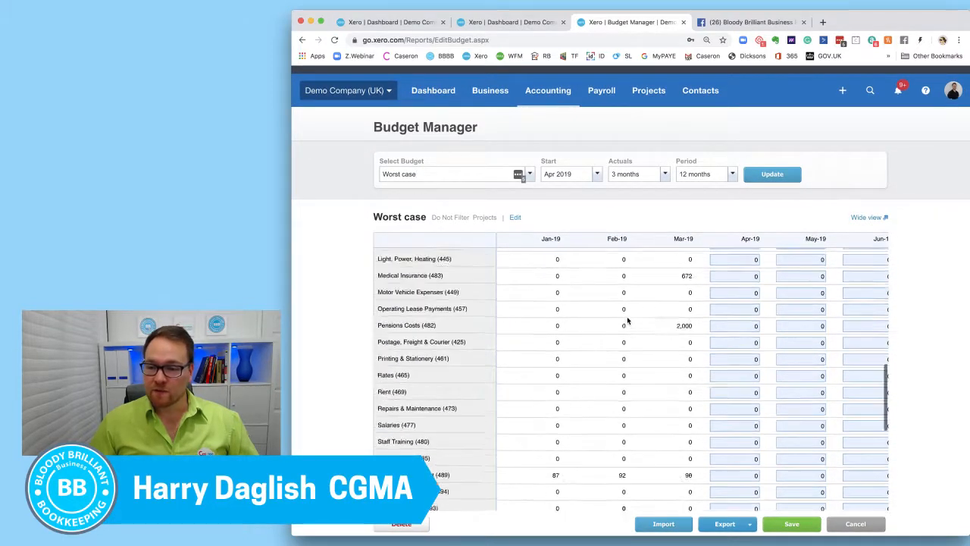
{"action": "scroll", "coordinate": [627, 322], "scroll_direction": "right", "scroll_amount": 10}
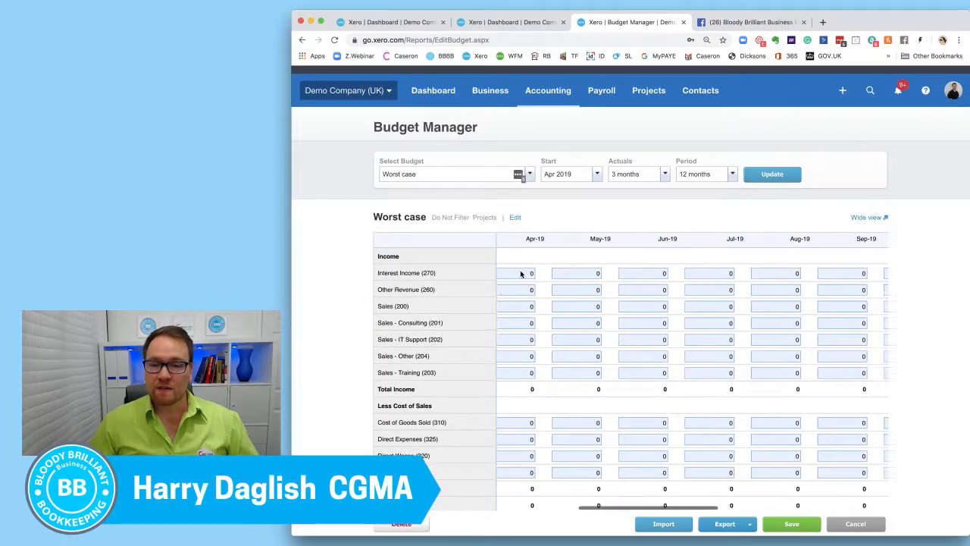
{"action": "scroll", "coordinate": [521, 273], "scroll_direction": "left", "scroll_amount": 10}
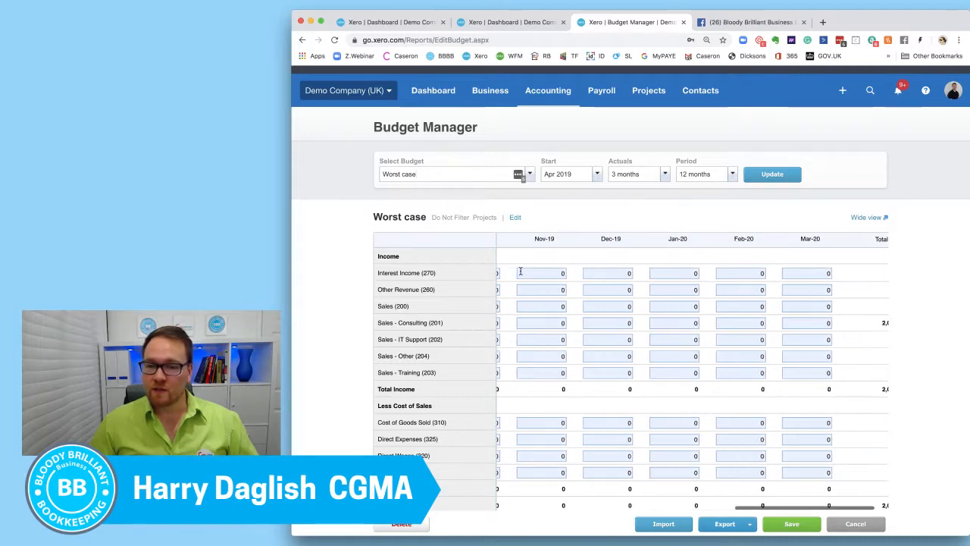
Review the start month and actuals options available for the Worst case budget, leaving both unchanged.
{"action": "left_click", "coordinate": [597, 174]}
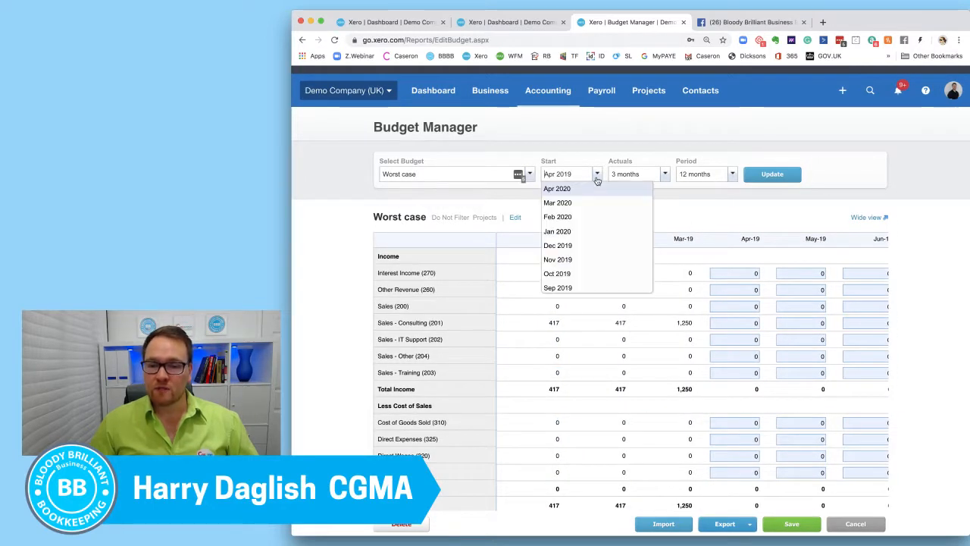
{"action": "scroll", "coordinate": [620, 237], "scroll_direction": "down", "scroll_amount": 2}
{"action": "scroll", "coordinate": [620, 236], "scroll_direction": "up", "scroll_amount": 2}
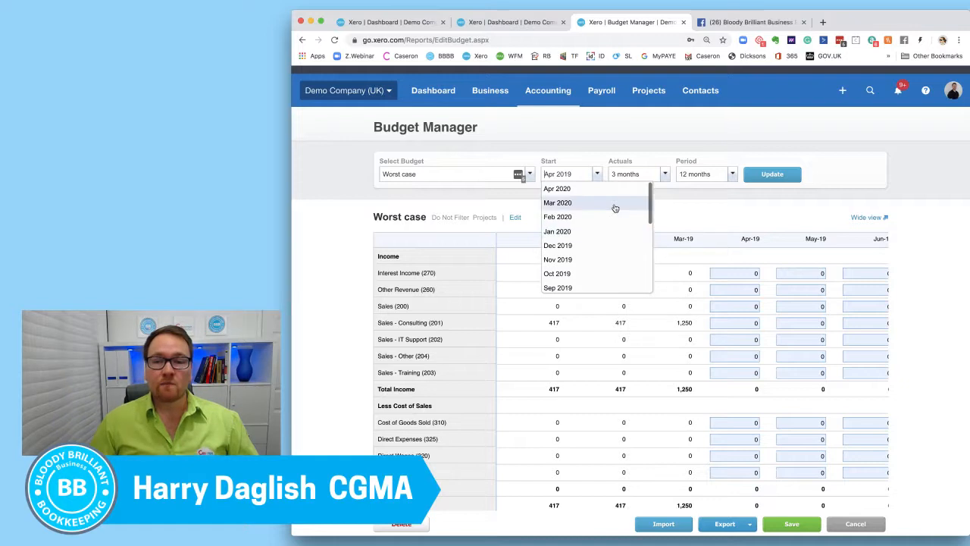
{"action": "left_click", "coordinate": [699, 213]}
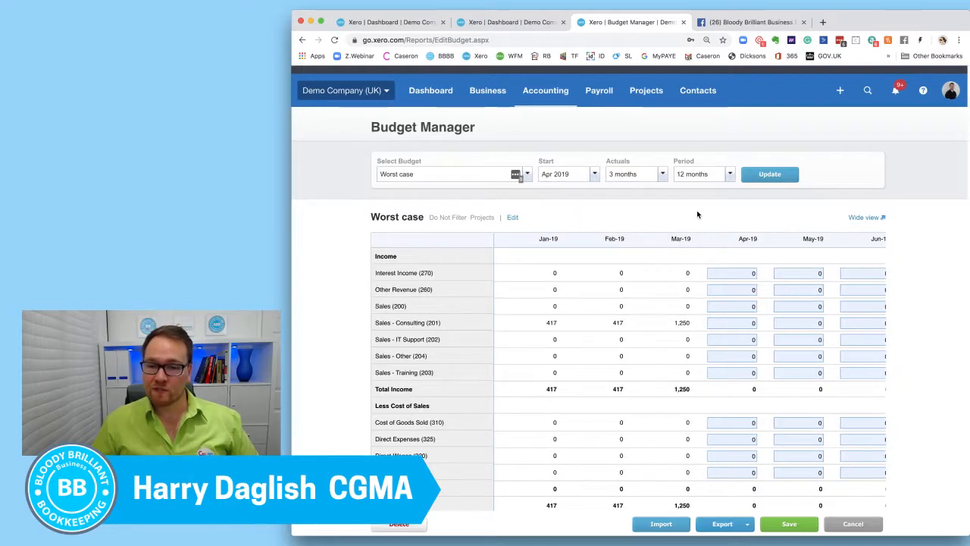
{"action": "left_click", "coordinate": [665, 175]}
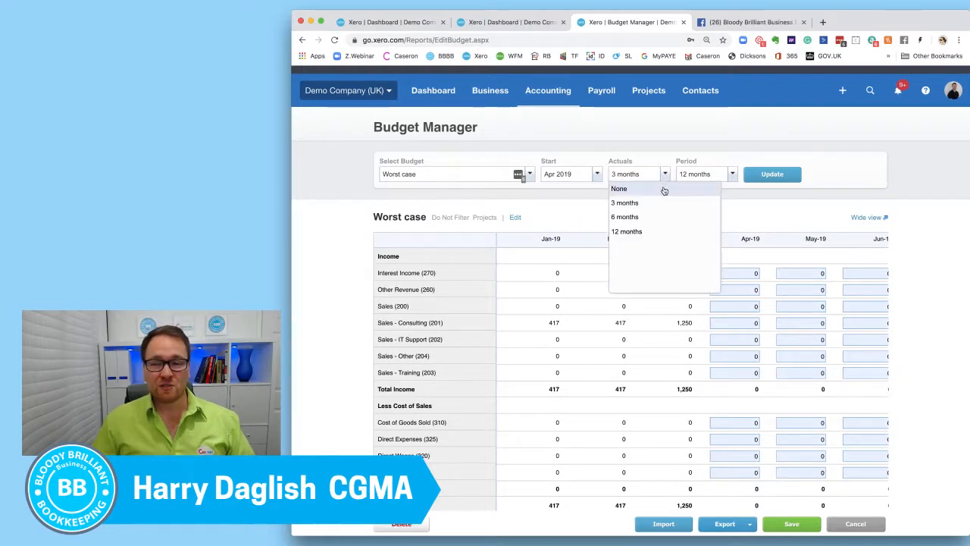
{"action": "left_click", "coordinate": [746, 207]}
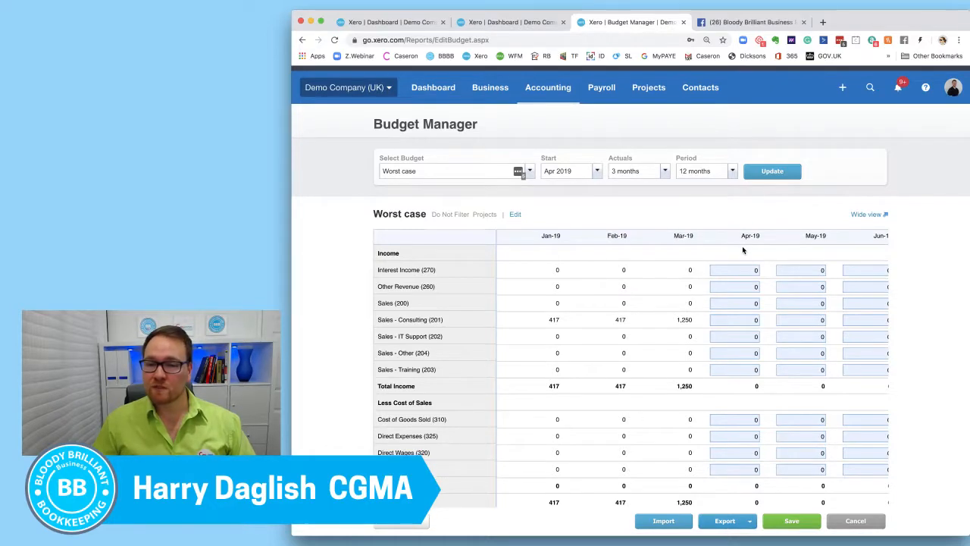
Examine the budget's month columns and the available period lengths without changing the period.
{"action": "scroll", "coordinate": [682, 258], "scroll_direction": "down", "scroll_amount": 1}
{"action": "scroll", "coordinate": [676, 257], "scroll_direction": "right", "scroll_amount": 5}
{"action": "scroll", "coordinate": [676, 258], "scroll_direction": "up", "scroll_amount": 1}
{"action": "scroll", "coordinate": [675, 258], "scroll_direction": "left", "scroll_amount": 2}
{"action": "left_click", "coordinate": [732, 175]}
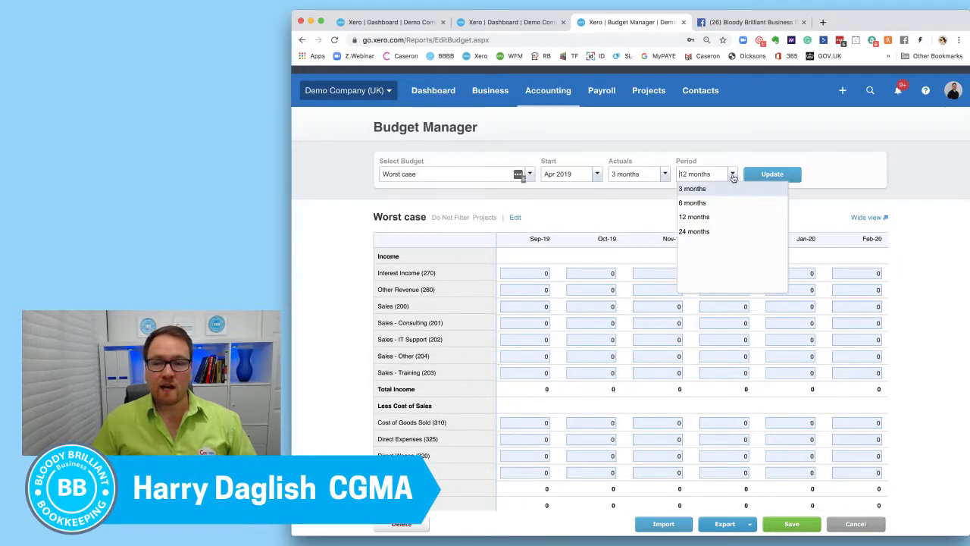
{"action": "left_click", "coordinate": [846, 180]}
Enter 2,000 for Apr-19 and 1,000 for May-19 in the Sales - Consulting (201) row.
{"action": "scroll", "coordinate": [713, 273], "scroll_direction": "left", "scroll_amount": 10}
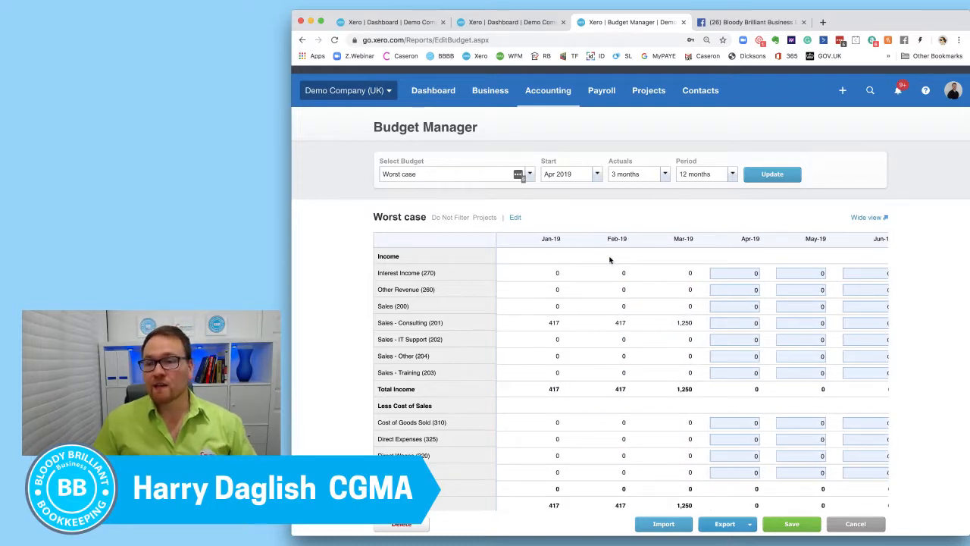
{"action": "scroll", "coordinate": [609, 260], "scroll_direction": "right", "scroll_amount": 4}
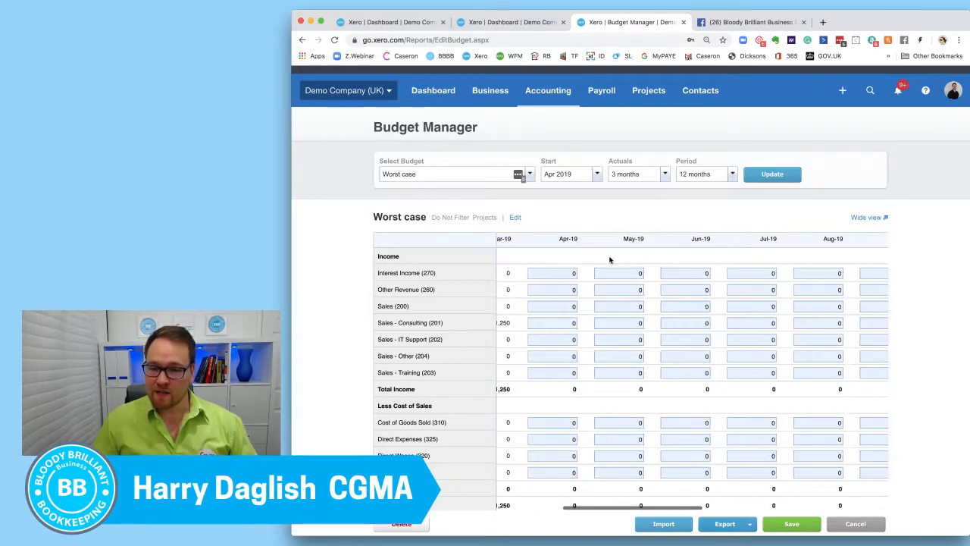
{"action": "scroll", "coordinate": [593, 267], "scroll_direction": "down", "scroll_amount": 10}
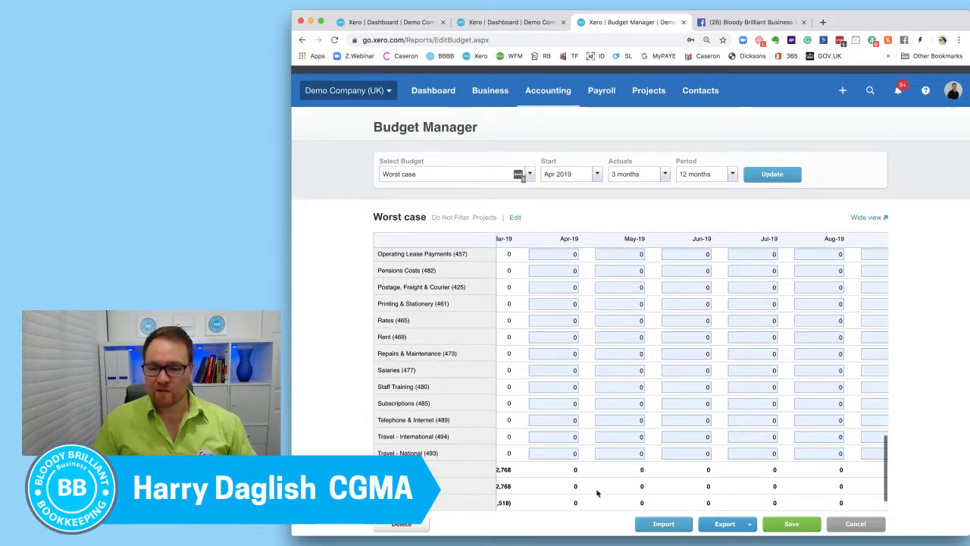
{"action": "scroll", "coordinate": [577, 500], "scroll_direction": "up", "scroll_amount": 10}
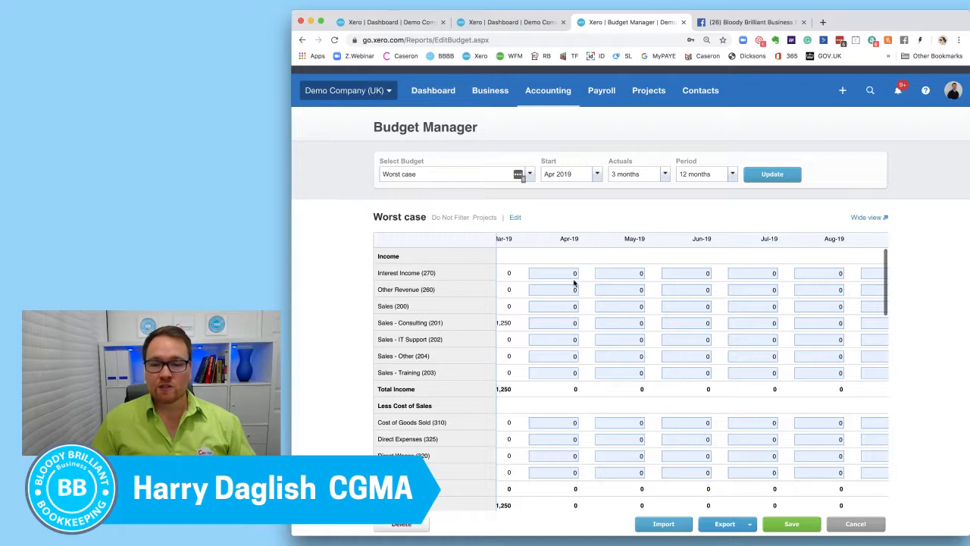
{"action": "scroll", "coordinate": [568, 324], "scroll_direction": "up", "scroll_amount": 1}
{"action": "left_click", "coordinate": [566, 323]}
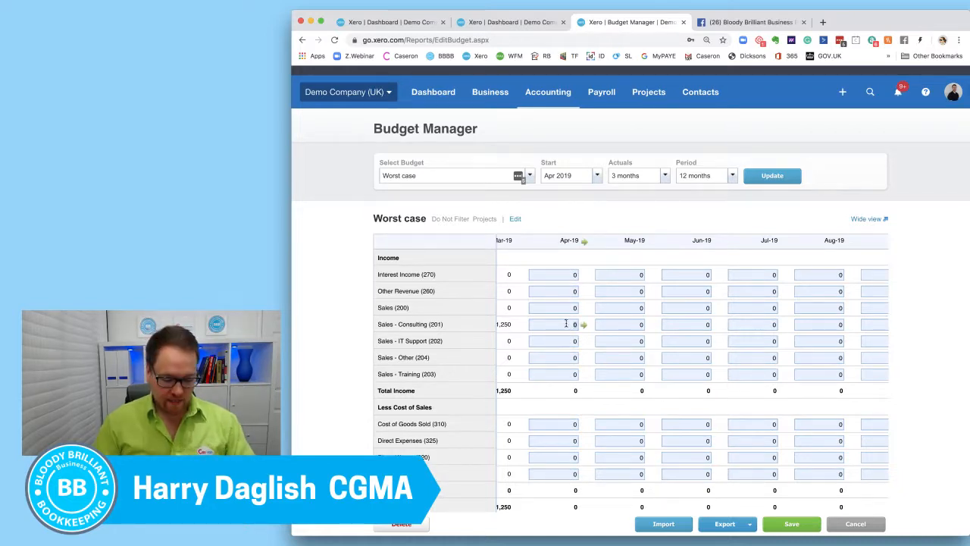
{"action": "type", "text": "100"}
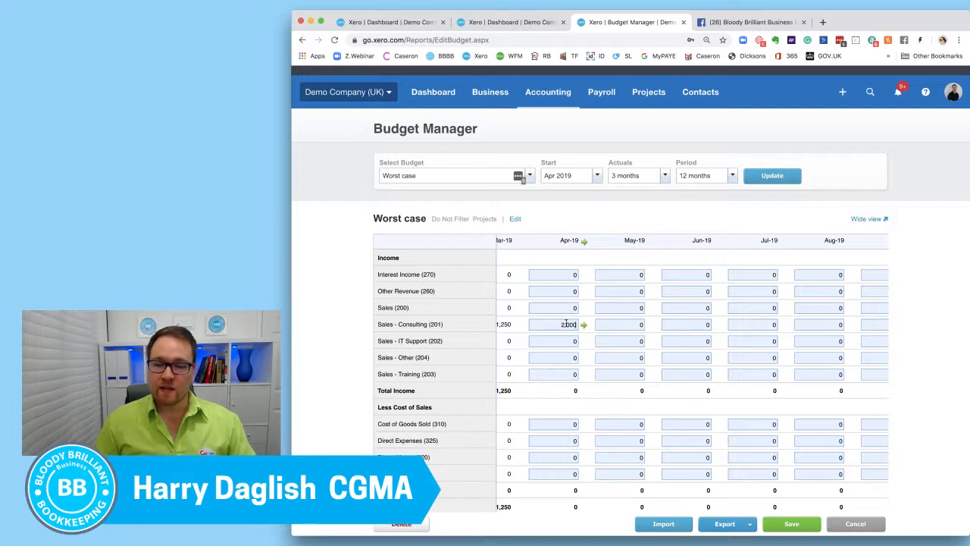
{"action": "left_click", "coordinate": [613, 325]}
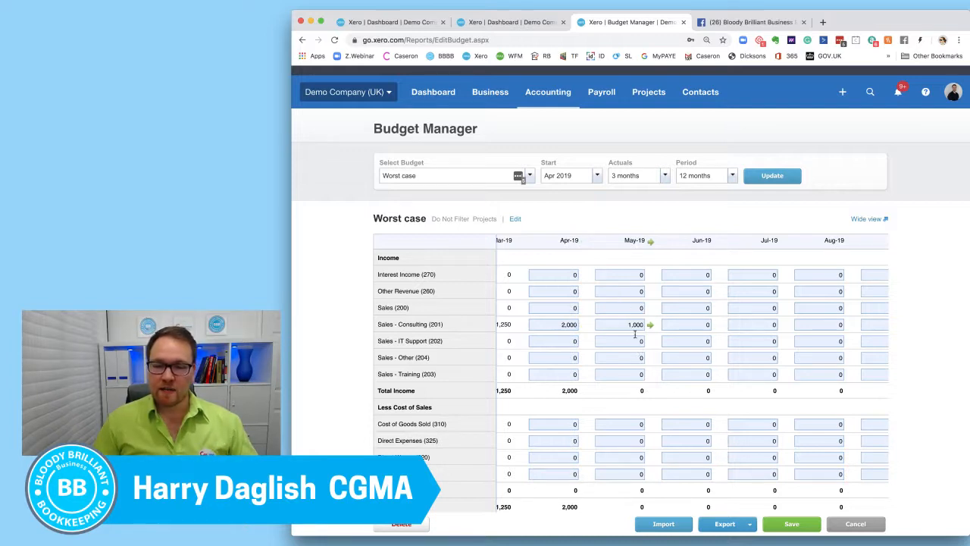
{"action": "left_click", "coordinate": [624, 307]}
{"action": "left_click", "coordinate": [650, 324]}
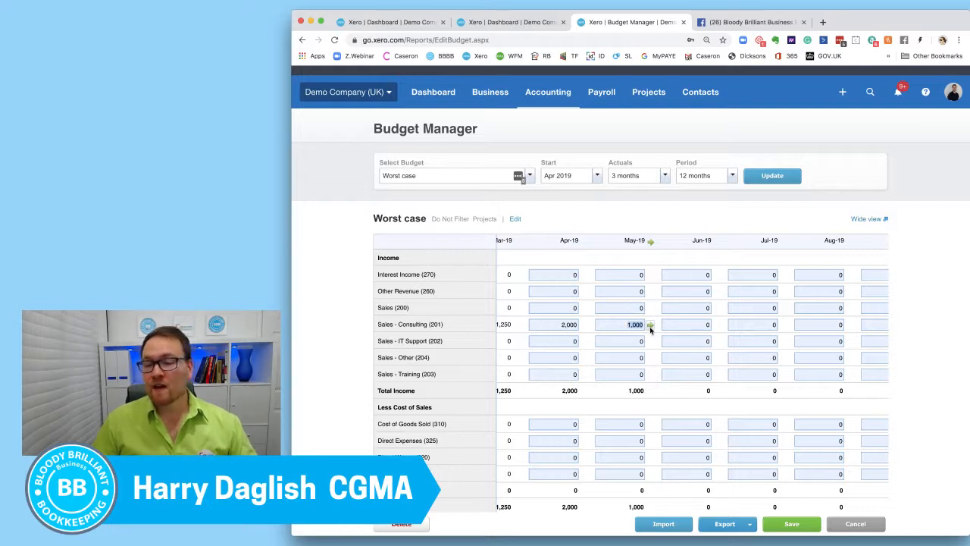
{"action": "left_click", "coordinate": [650, 326]}
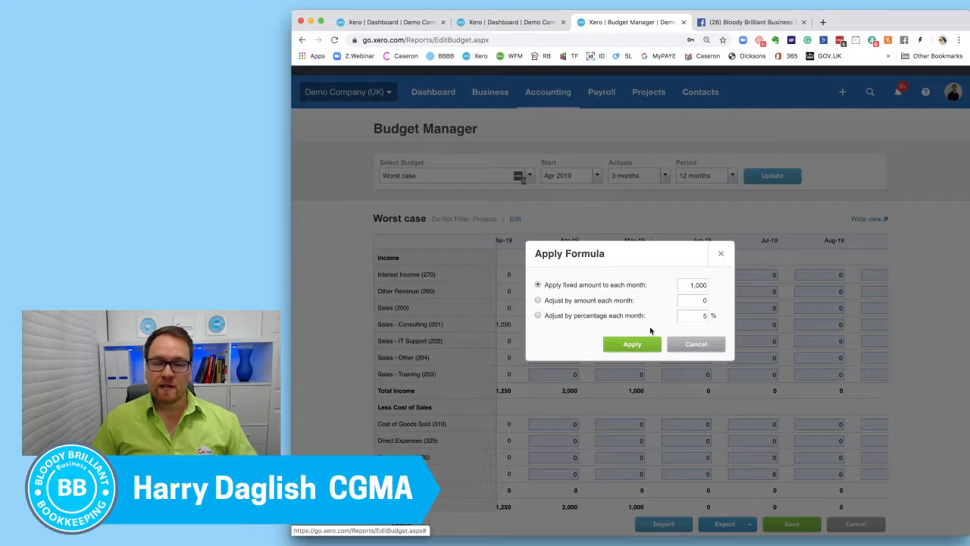
{"action": "left_click", "coordinate": [695, 344]}
Set Apr-19 in the Sales - Consulting (201) row to 1,000 and apply it as a fixed amount to each following month.
{"action": "left_click", "coordinate": [557, 340]}
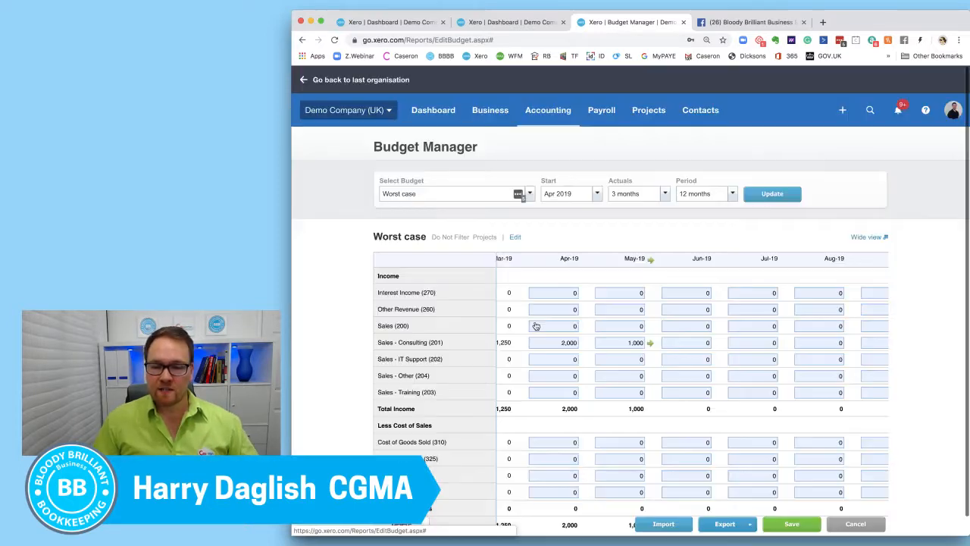
{"action": "type", "text": "1"}
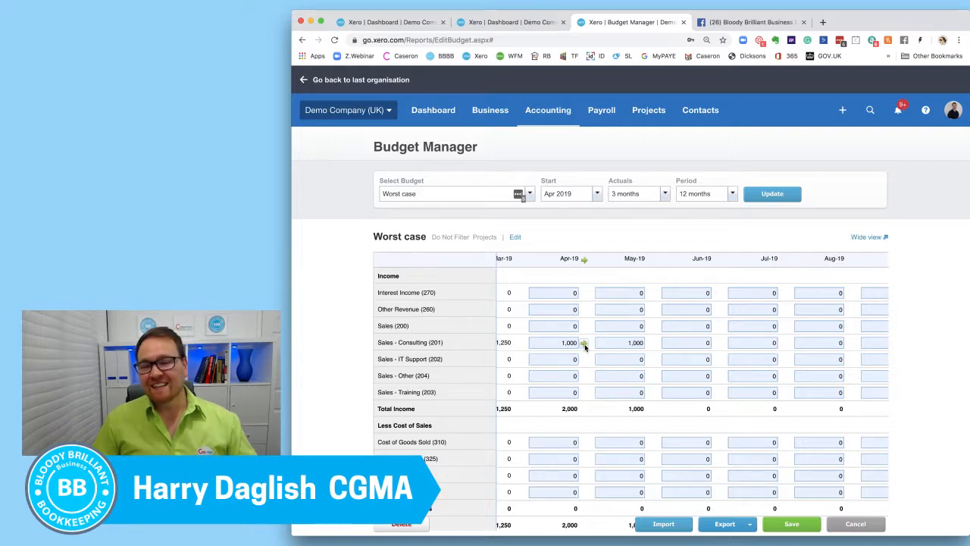
{"action": "left_click", "coordinate": [583, 342]}
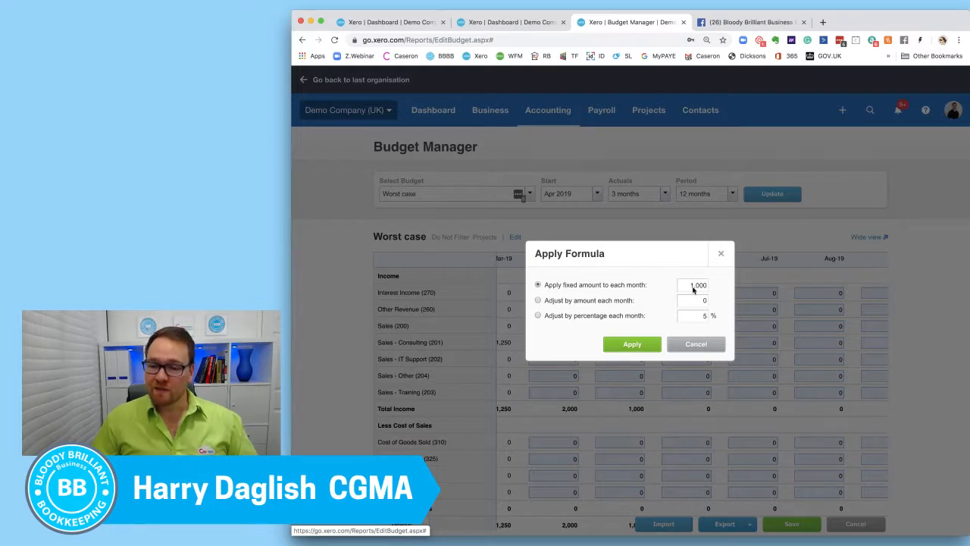
{"action": "left_click_drag", "start_coordinate": [692, 286], "coordinate": [732, 287]}
{"action": "left_click", "coordinate": [586, 350]}
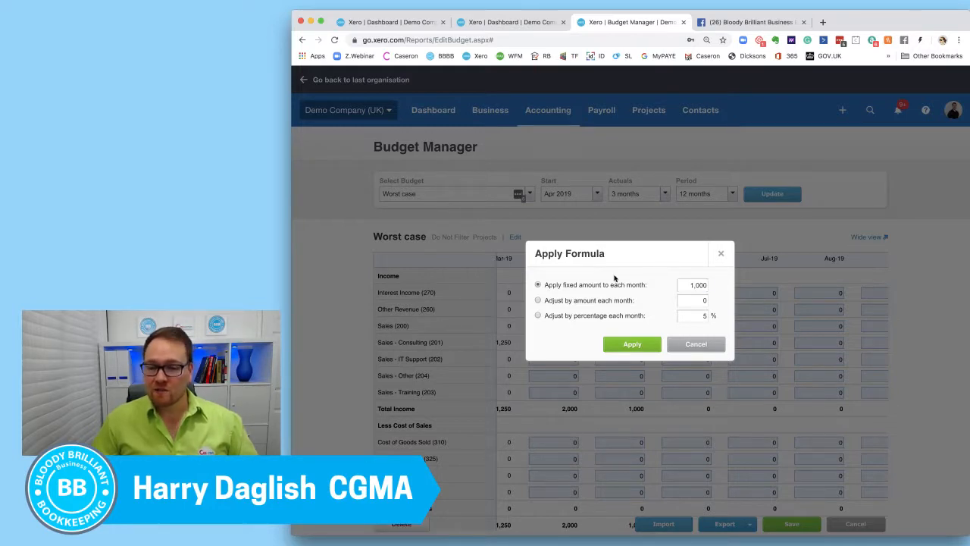
{"action": "left_click", "coordinate": [656, 342]}
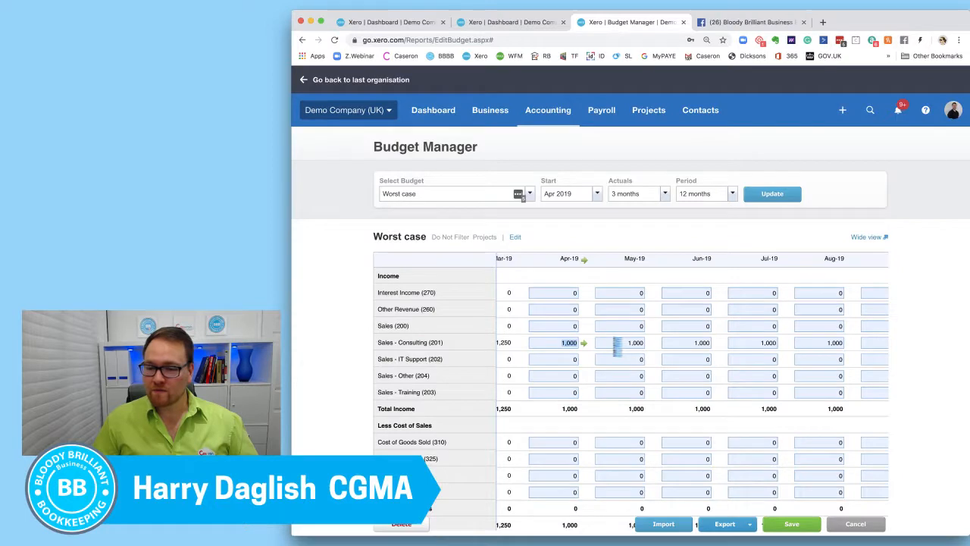
{"action": "scroll", "coordinate": [674, 342], "scroll_direction": "right", "scroll_amount": 10}
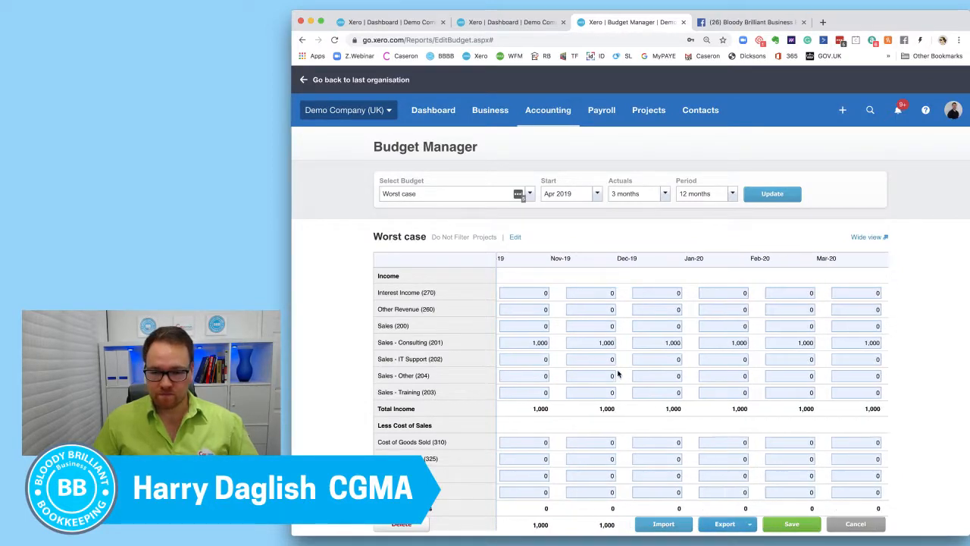
{"action": "scroll", "coordinate": [617, 375], "scroll_direction": "left", "scroll_amount": 10}
Enter 100 for Apr-19 in the Sales - IT Support (202) row and apply an increase of 50 each month.
{"action": "left_click", "coordinate": [728, 359]}
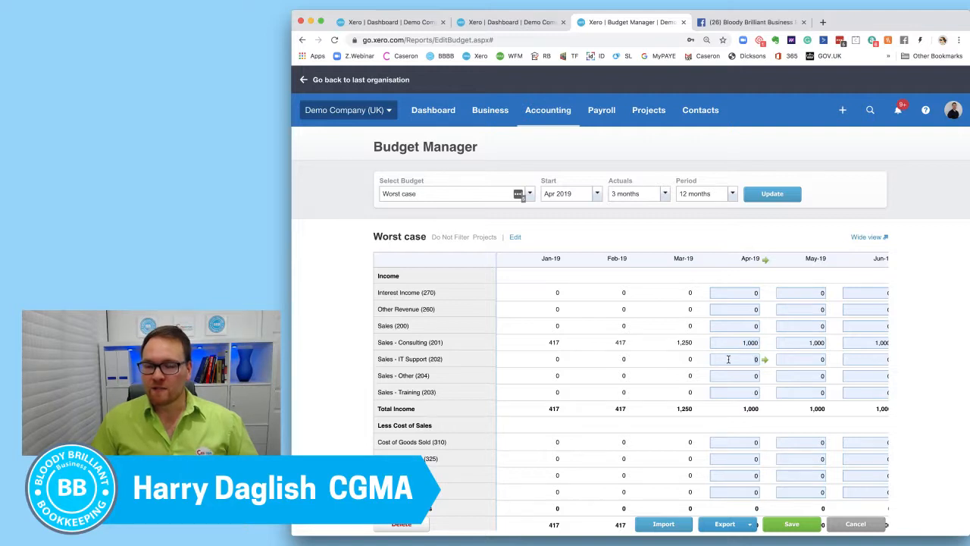
{"action": "scroll", "coordinate": [728, 359], "scroll_direction": "right", "scroll_amount": 5}
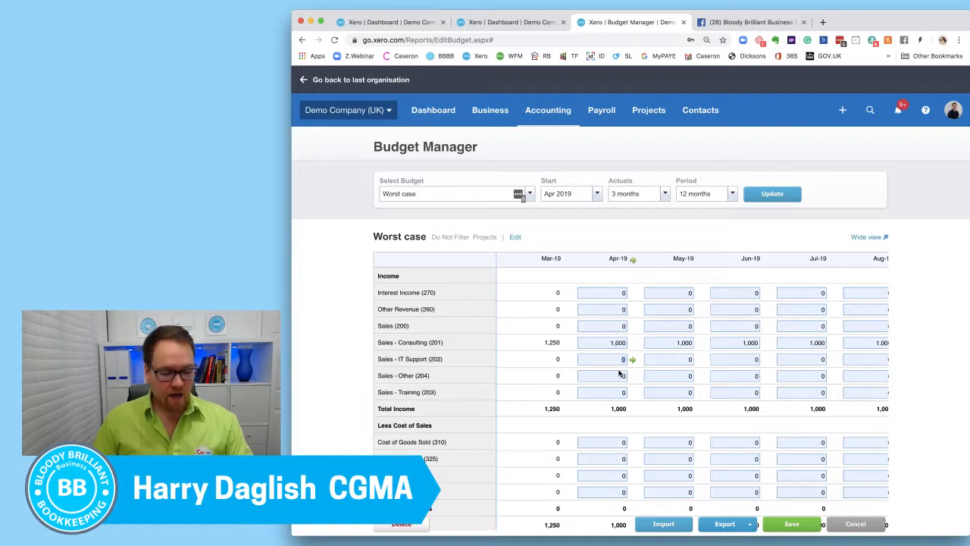
{"action": "double_click", "coordinate": [610, 358]}
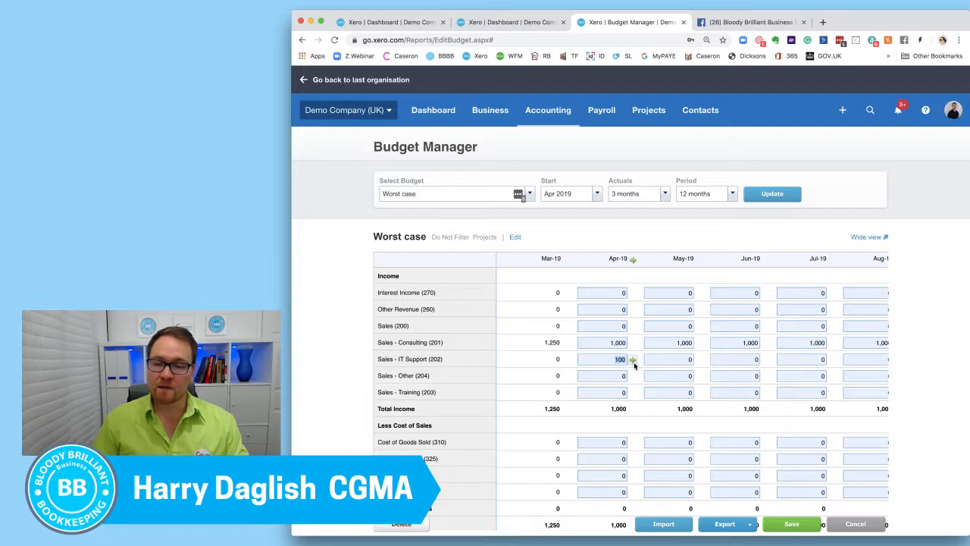
{"action": "left_click", "coordinate": [633, 360]}
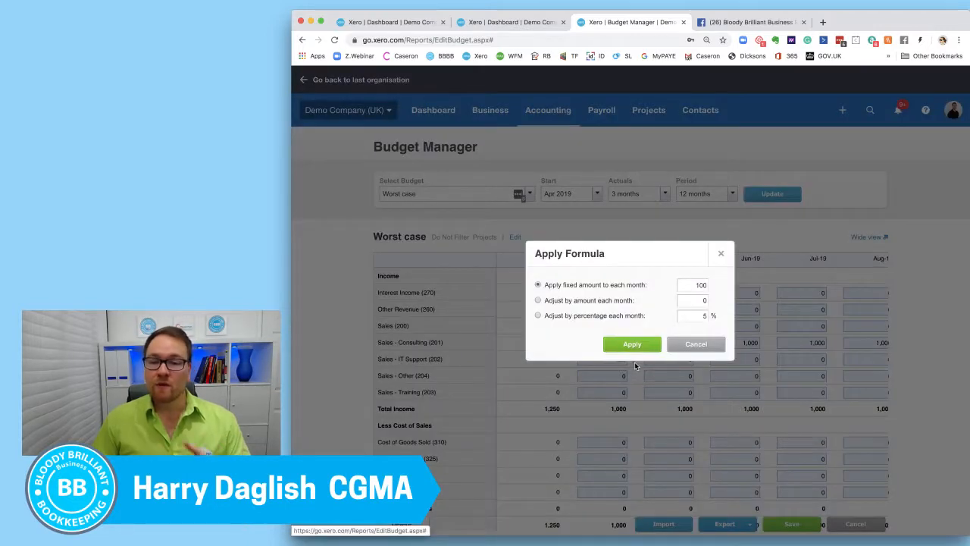
{"action": "left_click", "coordinate": [596, 301]}
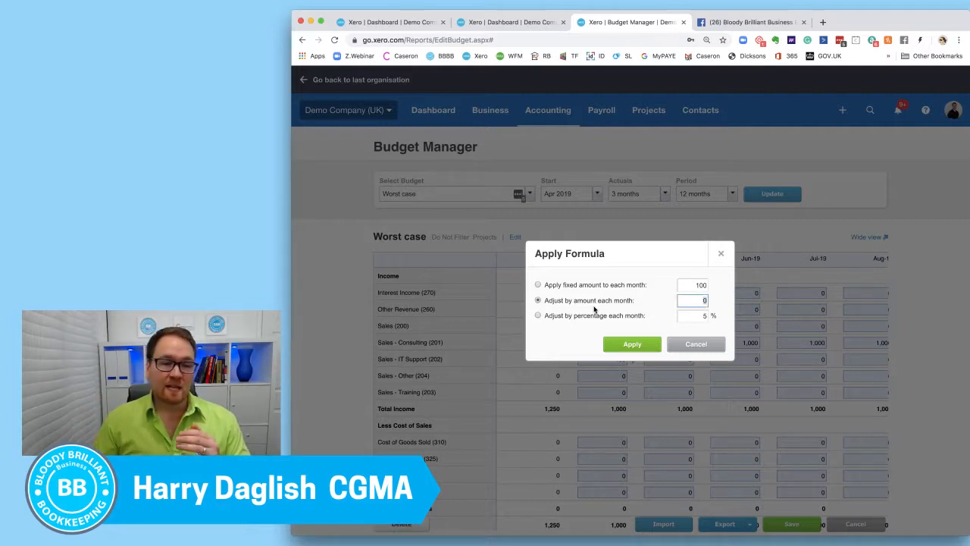
{"action": "left_click", "coordinate": [587, 315]}
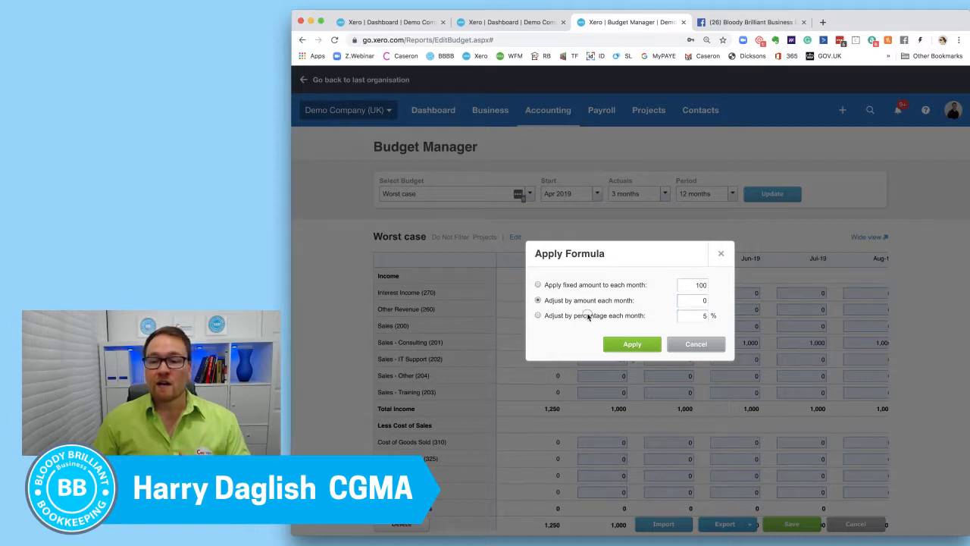
{"action": "left_click", "coordinate": [592, 301]}
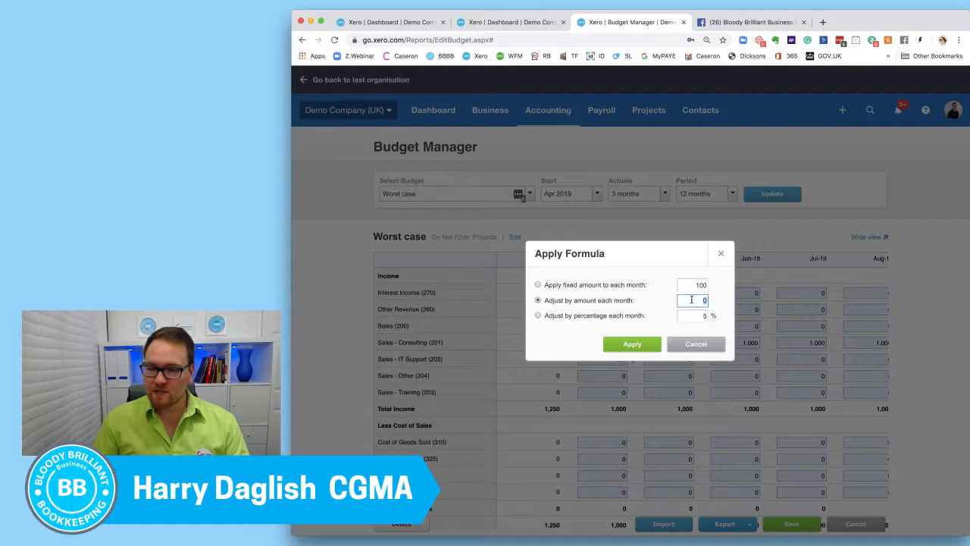
{"action": "type", "text": "50"}
{"action": "left_click", "coordinate": [635, 344]}
Check the monthly IT support amounts across the budget through Mar-20 and the total column.
{"action": "scroll", "coordinate": [645, 373], "scroll_direction": "right", "scroll_amount": 2}
{"action": "scroll", "coordinate": [645, 374], "scroll_direction": "left", "scroll_amount": 2}
{"action": "scroll", "coordinate": [573, 367], "scroll_direction": "right", "scroll_amount": 1}
{"action": "scroll", "coordinate": [572, 368], "scroll_direction": "right", "scroll_amount": 6}
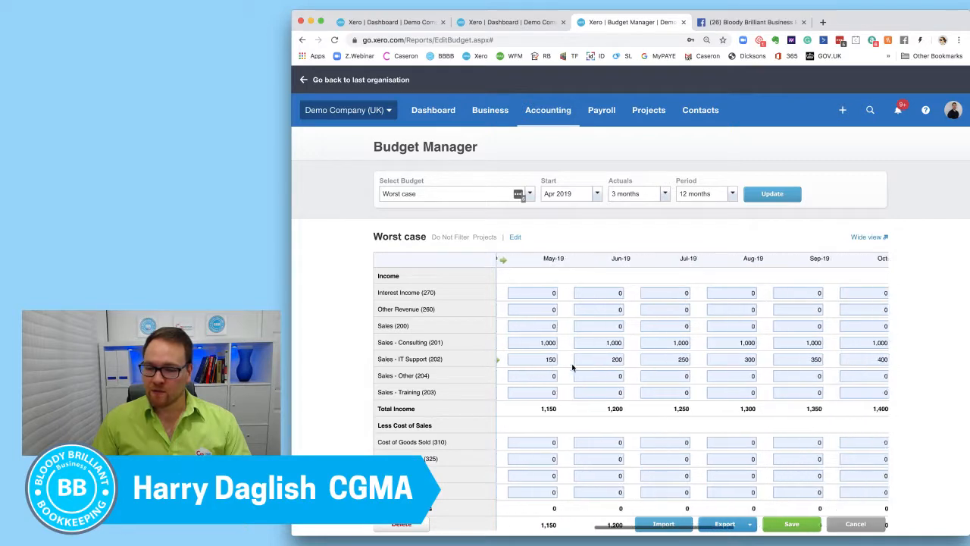
{"action": "scroll", "coordinate": [572, 368], "scroll_direction": "right", "scroll_amount": 1}
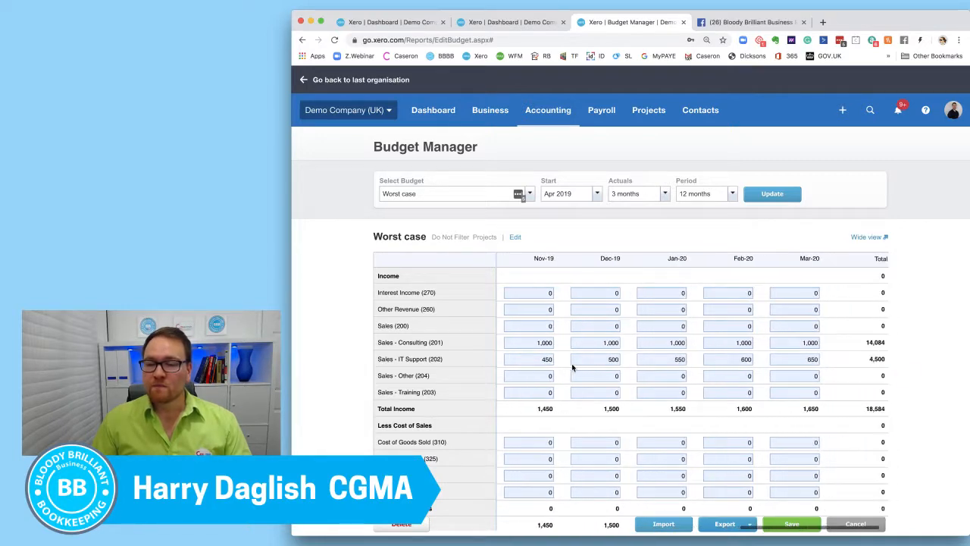
{"action": "scroll", "coordinate": [572, 368], "scroll_direction": "left", "scroll_amount": 6}
{"action": "scroll", "coordinate": [572, 368], "scroll_direction": "left", "scroll_amount": 2}
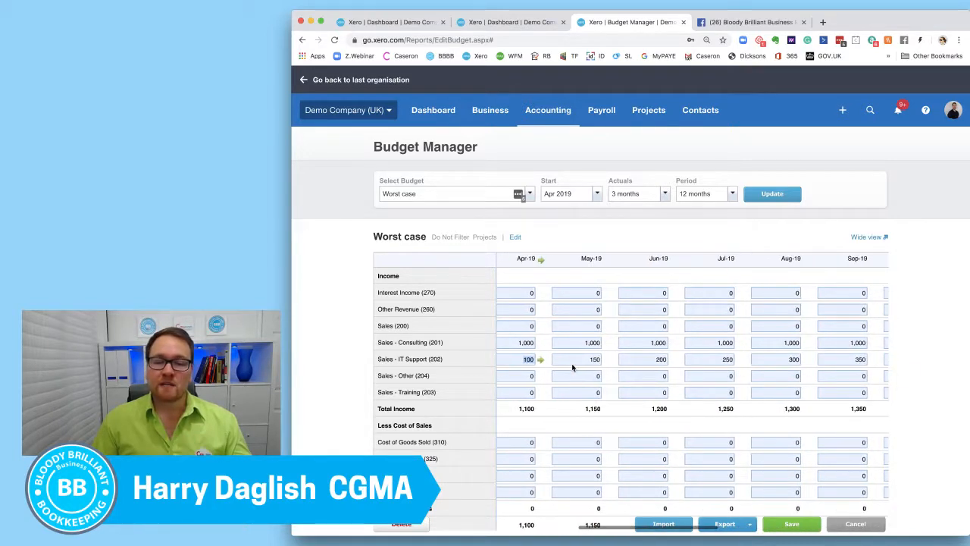
Look over the income and cost of sales rows and compare the monthly IT support amounts from Apr-19 to Jul-19.
{"action": "left_click", "coordinate": [590, 375]}
{"action": "scroll", "coordinate": [590, 377], "scroll_direction": "down", "scroll_amount": 1}
{"action": "scroll", "coordinate": [590, 377], "scroll_direction": "down", "scroll_amount": 2}
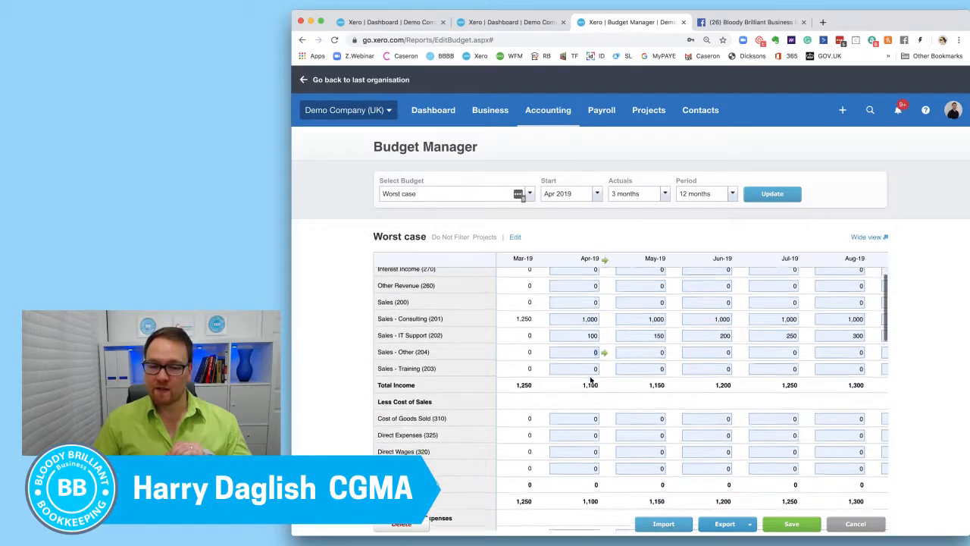
{"action": "scroll", "coordinate": [591, 379], "scroll_direction": "down", "scroll_amount": 2}
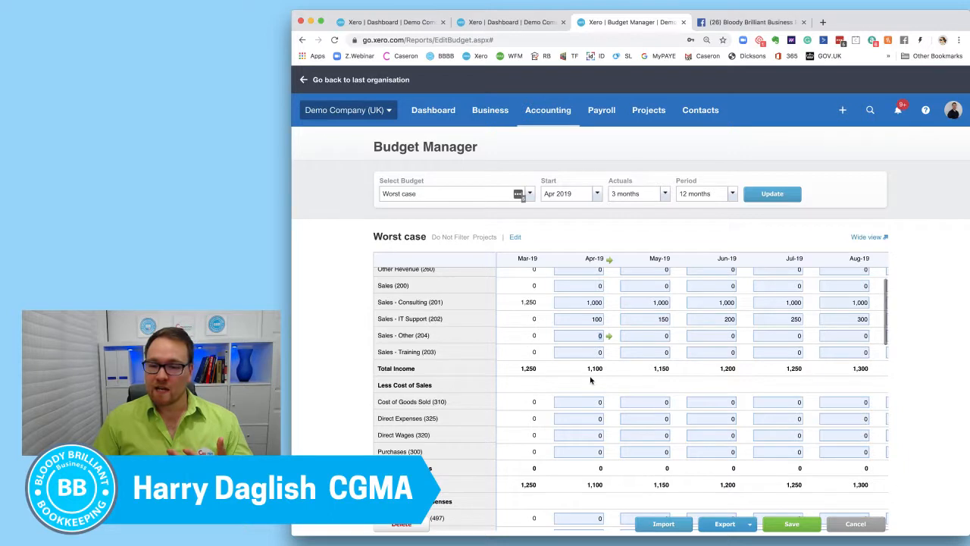
{"action": "scroll", "coordinate": [591, 381], "scroll_direction": "up", "scroll_amount": 1}
{"action": "scroll", "coordinate": [591, 381], "scroll_direction": "right", "scroll_amount": 1}
{"action": "scroll", "coordinate": [606, 375], "scroll_direction": "up", "scroll_amount": 1}
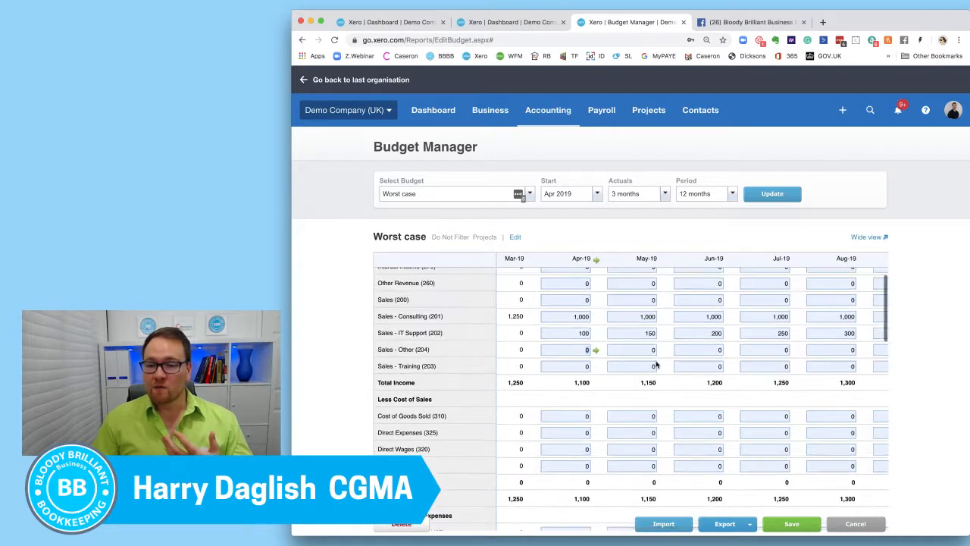
{"action": "left_click", "coordinate": [644, 335]}
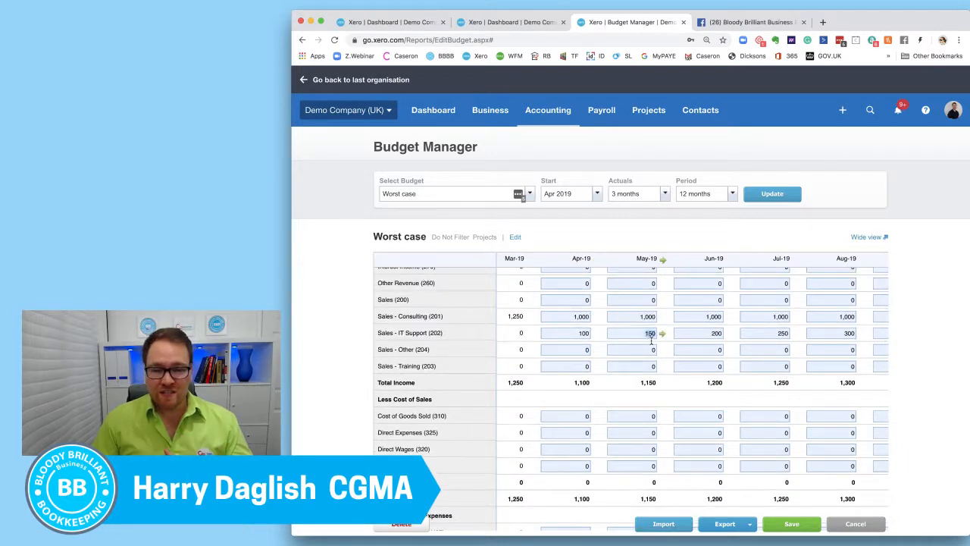
{"action": "left_click", "coordinate": [705, 352]}
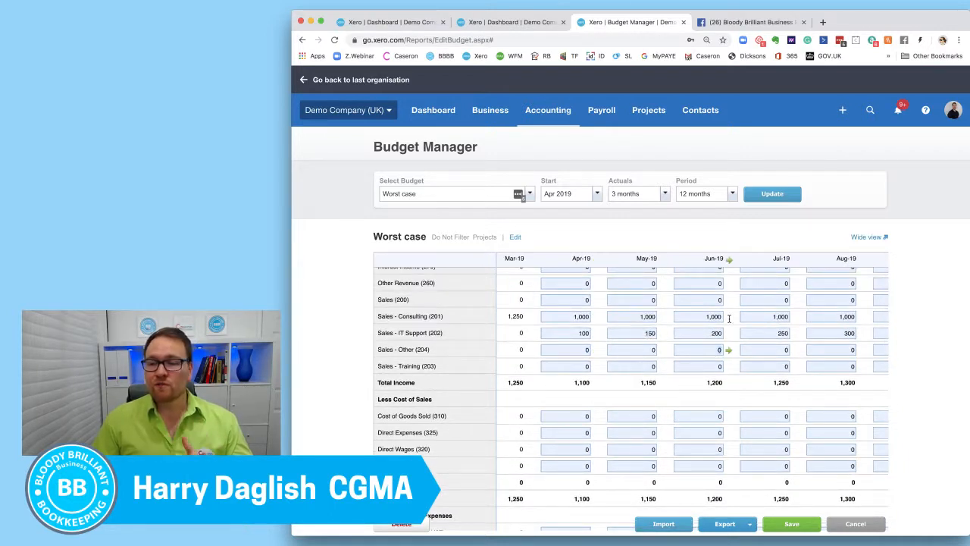
{"action": "left_click", "coordinate": [768, 334]}
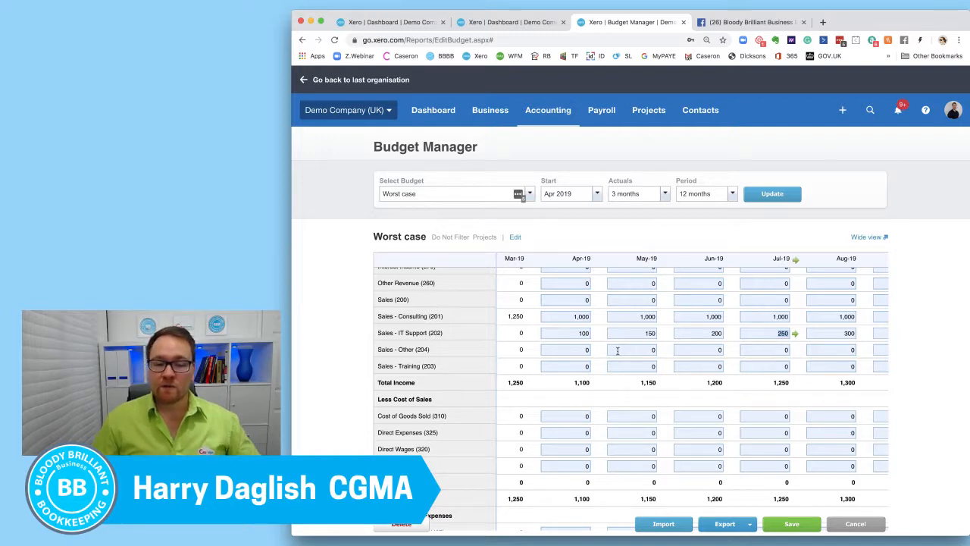
{"action": "scroll", "coordinate": [605, 354], "scroll_direction": "up", "scroll_amount": 2}
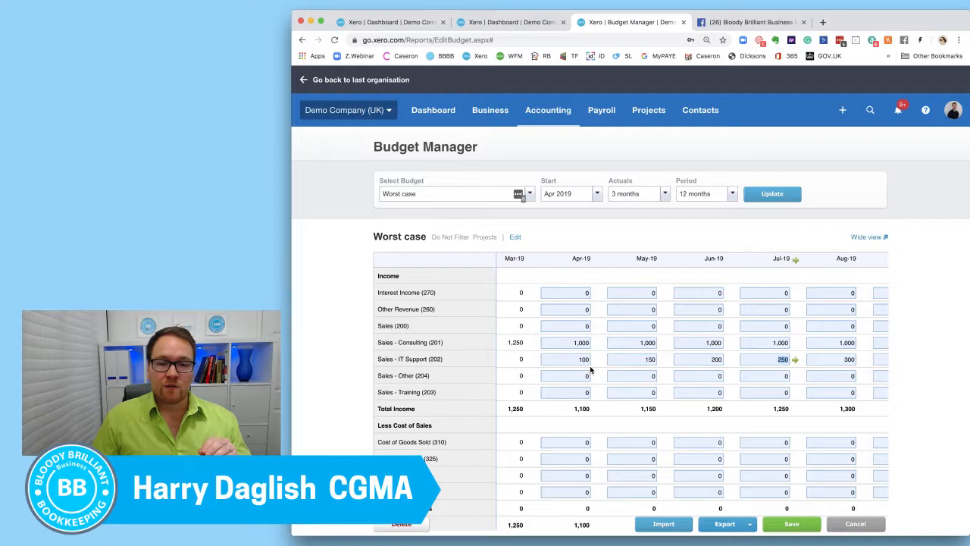
Review the individual sales accounts for consulting, IT support and other sales against the general Sales (200) account.
{"action": "left_click_drag", "start_coordinate": [443, 343], "coordinate": [375, 339]}
{"action": "left_click_drag", "start_coordinate": [441, 361], "coordinate": [369, 351]}
{"action": "left_click", "coordinate": [430, 379]}
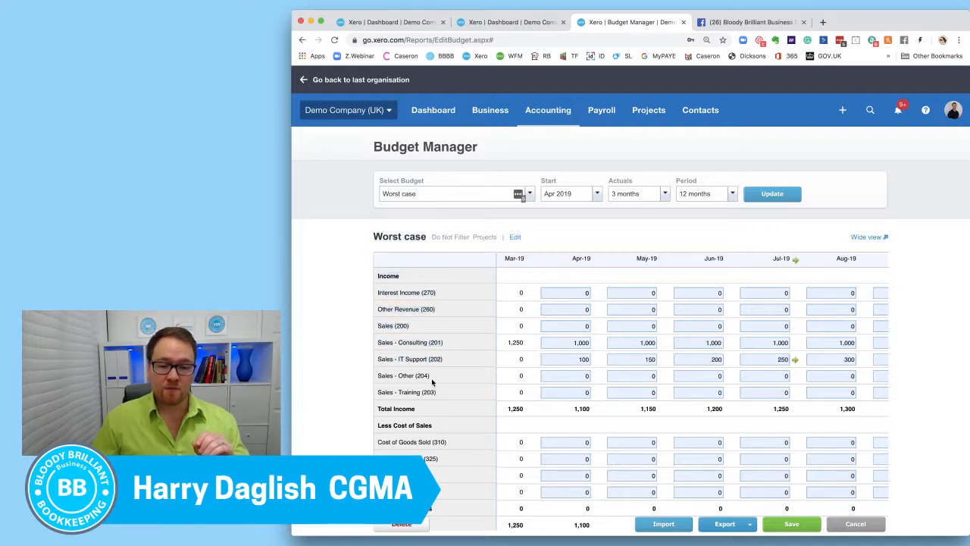
{"action": "scroll", "coordinate": [431, 378], "scroll_direction": "down", "scroll_amount": 1}
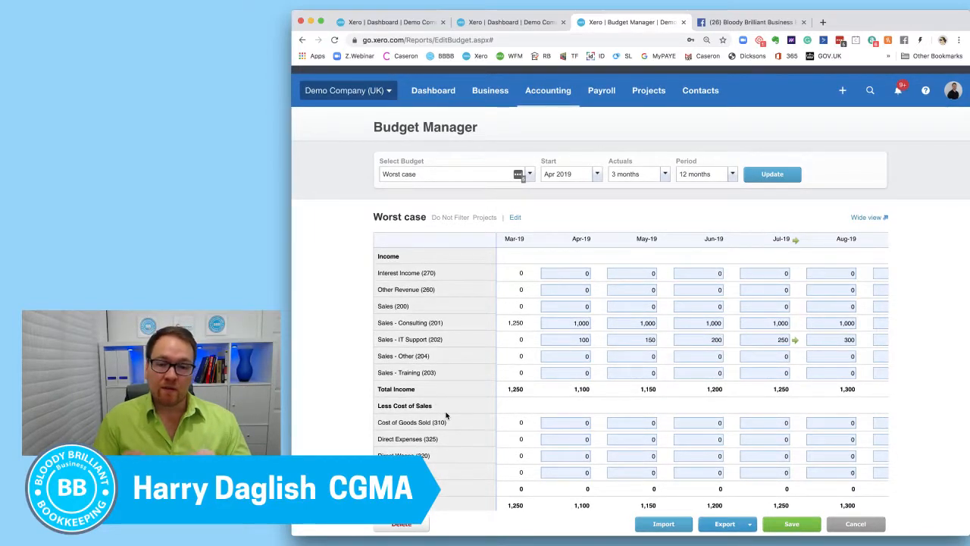
{"action": "left_click_drag", "start_coordinate": [378, 307], "coordinate": [412, 308]}
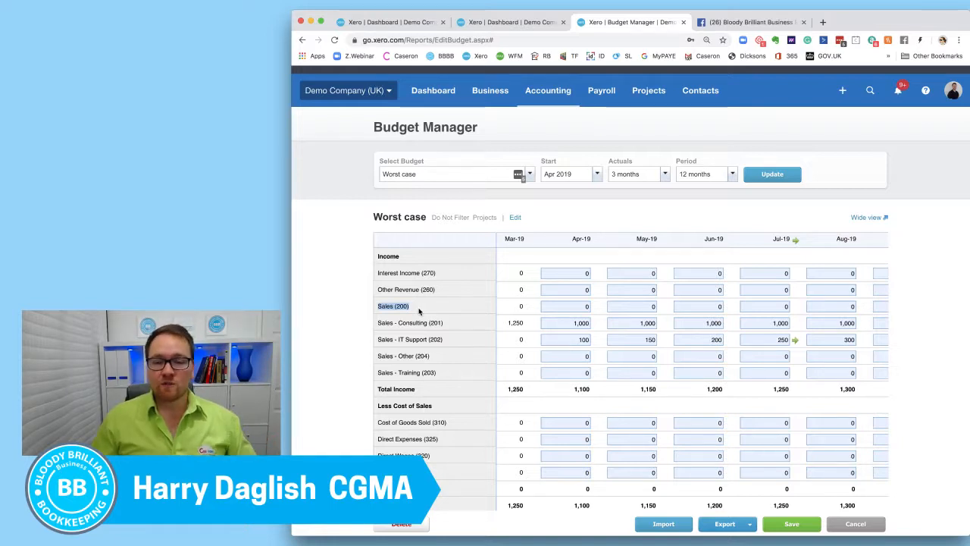
Enter 50 for Apr-19 in the Audit & Accountancy fees (401) row and apply it as a fixed amount to each following month.
{"action": "scroll", "coordinate": [544, 362], "scroll_direction": "down", "scroll_amount": 5}
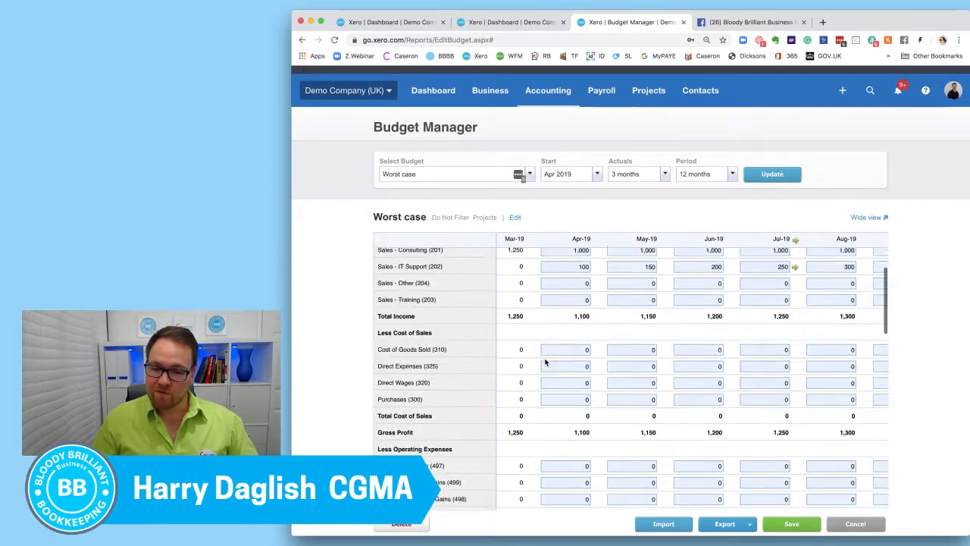
{"action": "scroll", "coordinate": [544, 362], "scroll_direction": "down", "scroll_amount": 5}
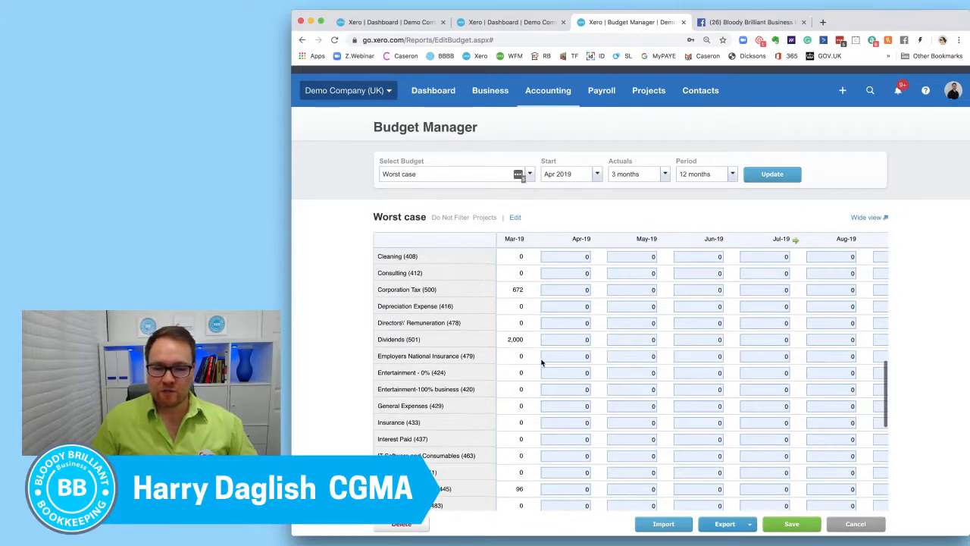
{"action": "scroll", "coordinate": [543, 363], "scroll_direction": "up", "scroll_amount": 3}
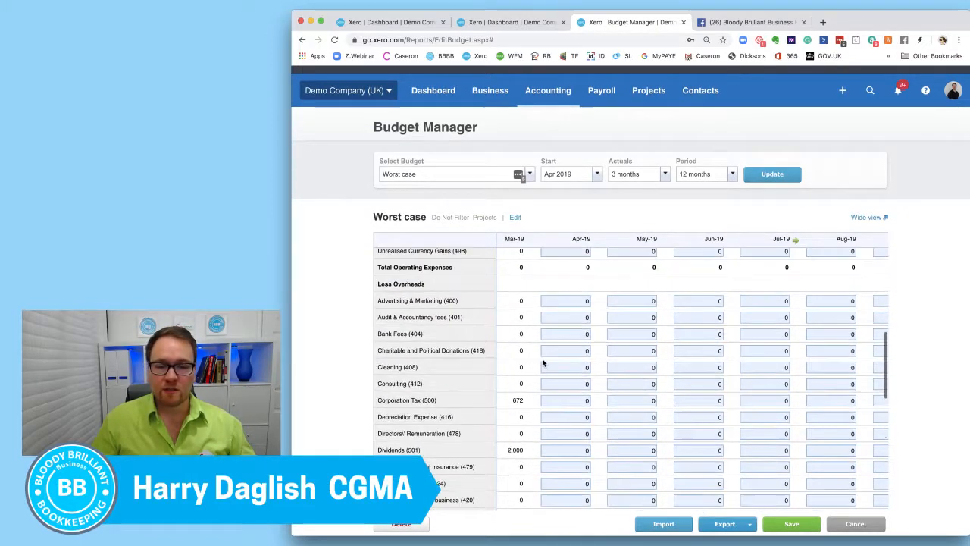
{"action": "left_click", "coordinate": [581, 300]}
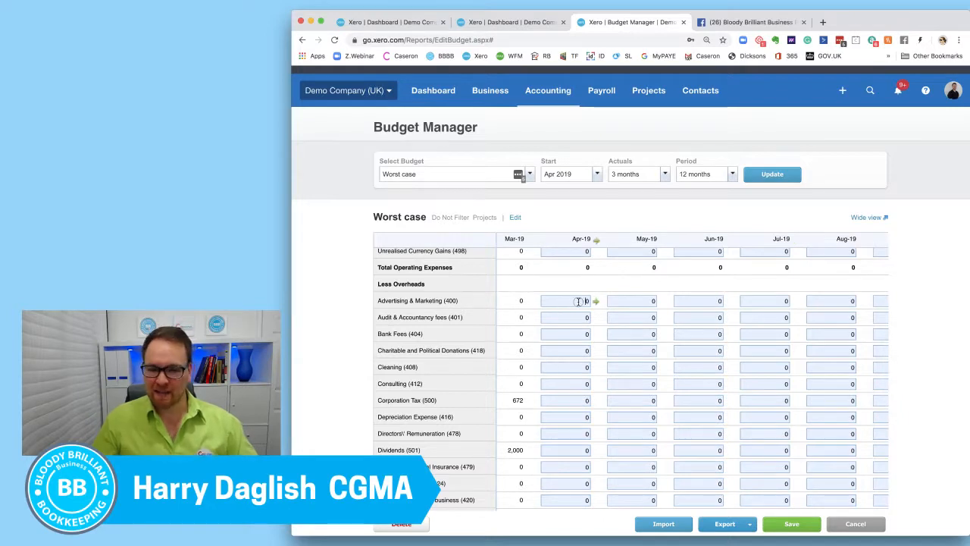
{"action": "left_click", "coordinate": [565, 318]}
{"action": "type", "text": "50"}
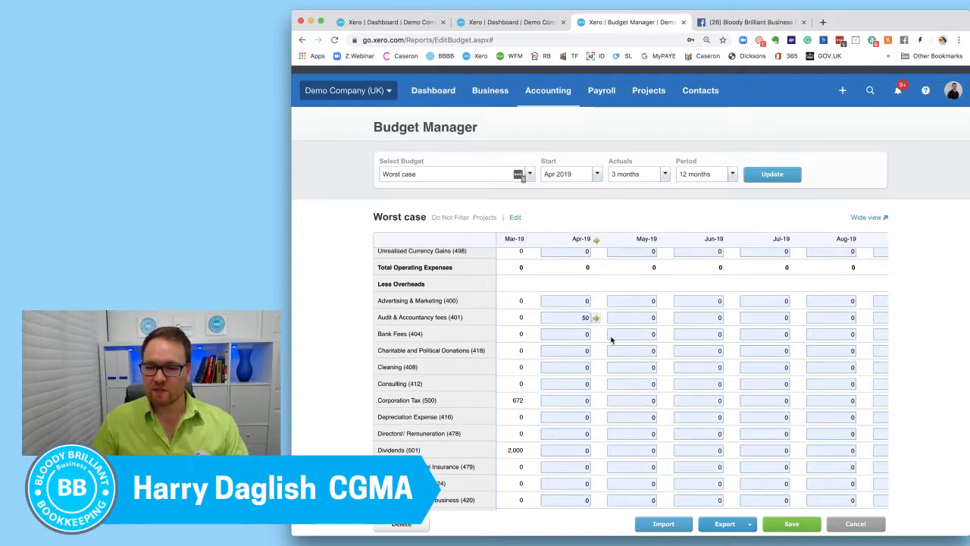
{"action": "left_click", "coordinate": [596, 318]}
{"action": "left_click", "coordinate": [632, 344]}
Enter 500 for Apr-19 in the Rent (469) row and apply it as a fixed amount to each following month.
{"action": "scroll", "coordinate": [566, 371], "scroll_direction": "down", "scroll_amount": 5}
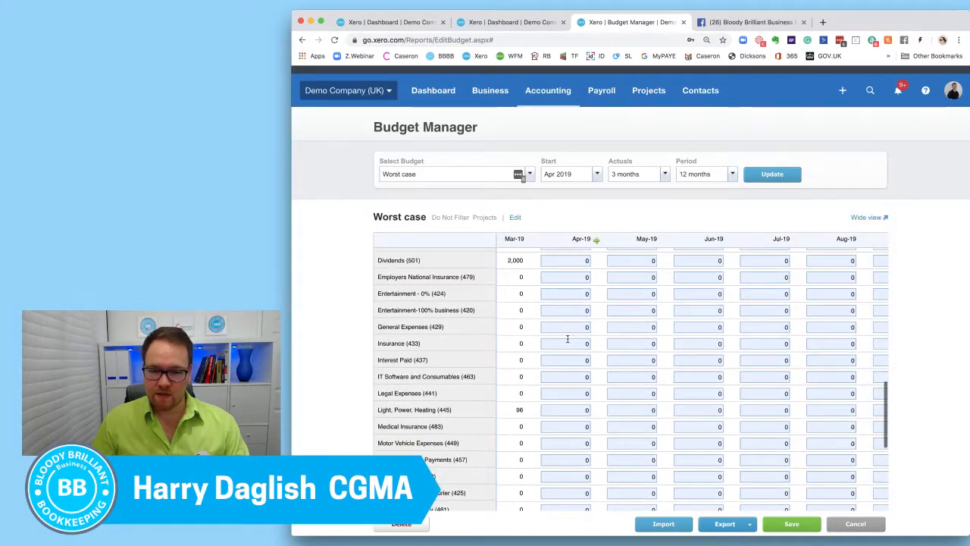
{"action": "scroll", "coordinate": [572, 327], "scroll_direction": "down", "scroll_amount": 3}
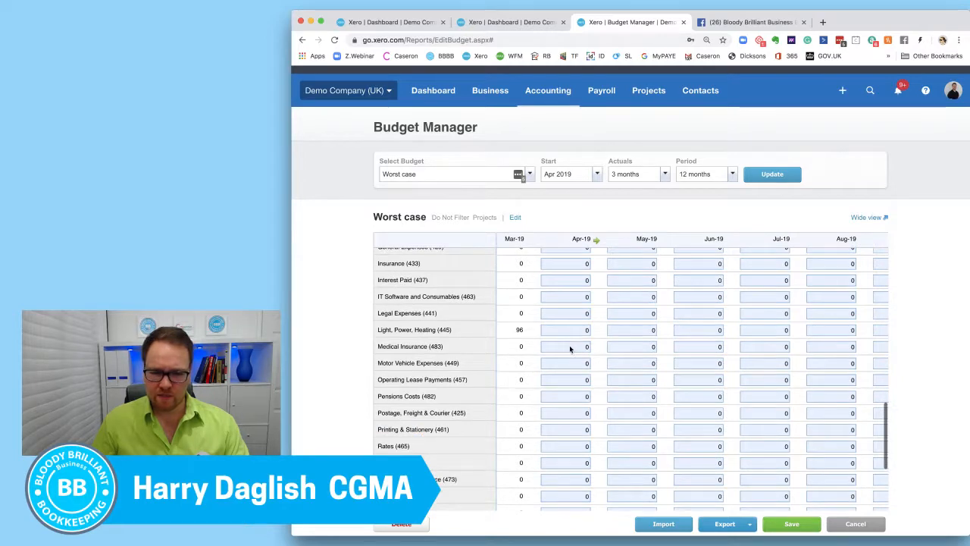
{"action": "scroll", "coordinate": [571, 349], "scroll_direction": "down", "scroll_amount": 2}
{"action": "left_click", "coordinate": [574, 409]}
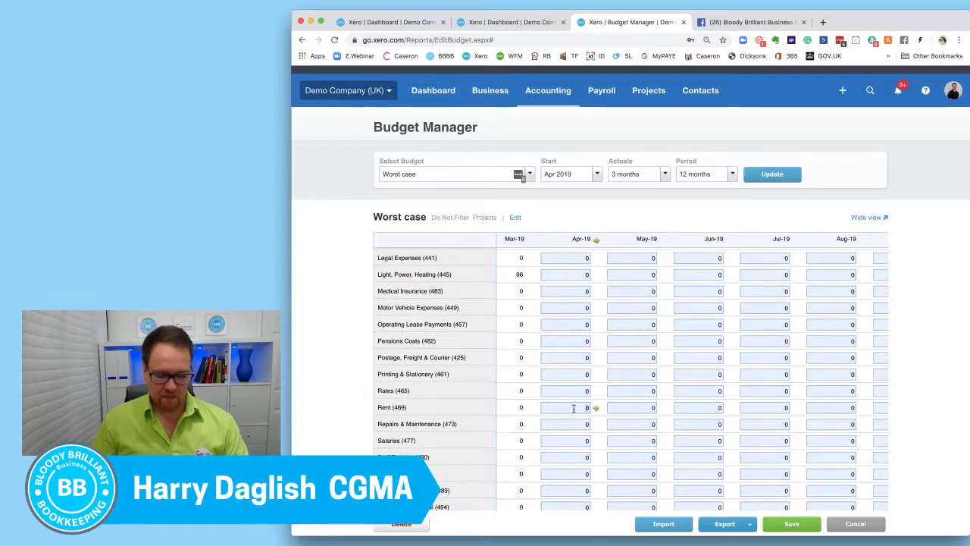
{"action": "type", "text": "500"}
{"action": "left_click", "coordinate": [596, 407]}
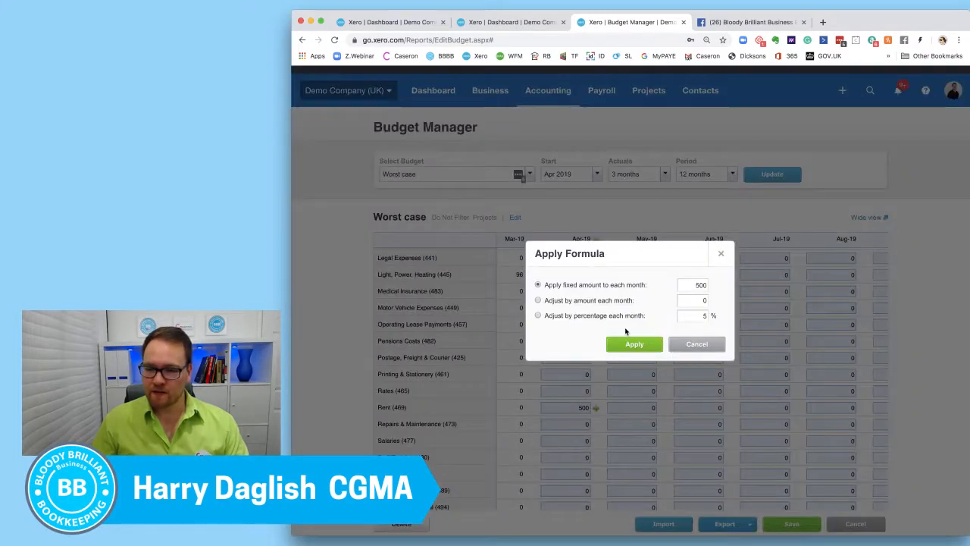
{"action": "left_click", "coordinate": [631, 341]}
Enter 50 for Apr-19 in the Printing & Stationery (461) row and apply it as a fixed amount to each following month.
{"action": "scroll", "coordinate": [534, 368], "scroll_direction": "down", "scroll_amount": 2}
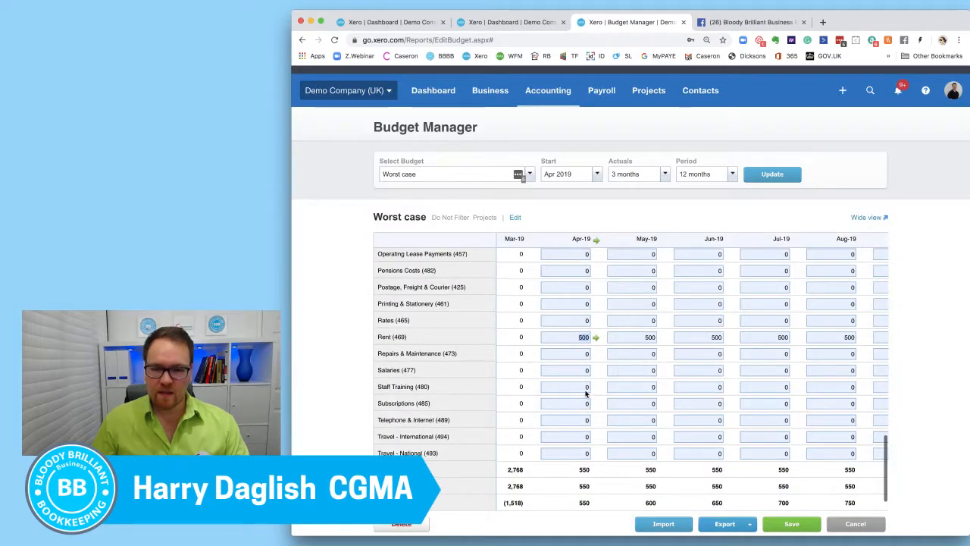
{"action": "scroll", "coordinate": [568, 392], "scroll_direction": "up", "scroll_amount": 1}
{"action": "scroll", "coordinate": [568, 391], "scroll_direction": "up", "scroll_amount": 1}
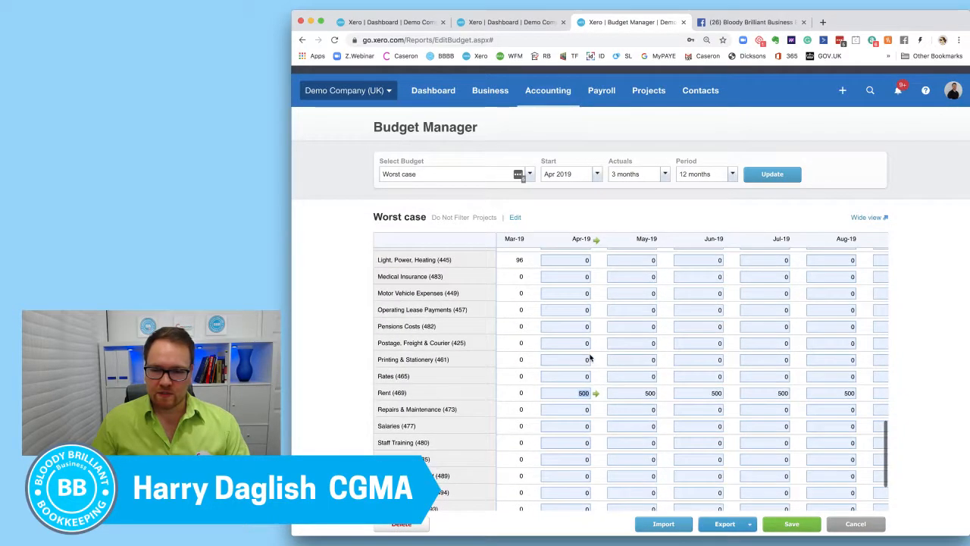
{"action": "left_click", "coordinate": [581, 361]}
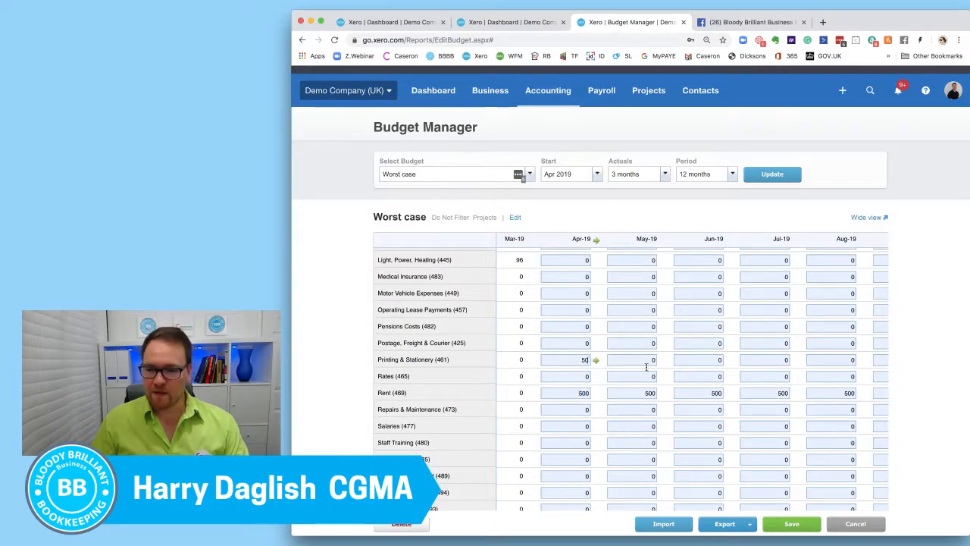
{"action": "left_click", "coordinate": [596, 360]}
{"action": "left_click", "coordinate": [632, 342]}
Enter 75 for Apr-19 in the Medical Insurance (483) row and apply it as a fixed amount to each following month.
{"action": "scroll", "coordinate": [565, 350], "scroll_direction": "up", "scroll_amount": 3}
{"action": "left_click", "coordinate": [573, 348]}
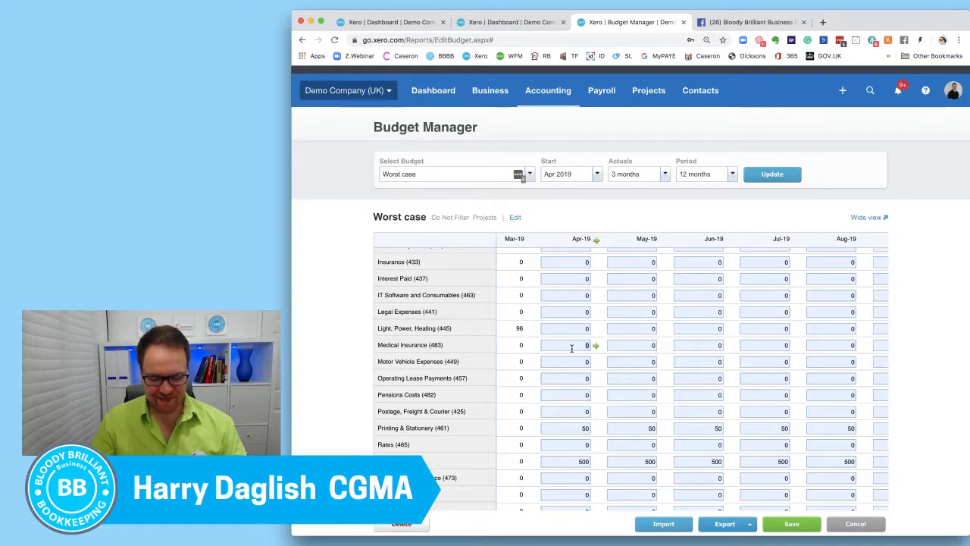
{"action": "type", "text": "75"}
{"action": "left_click", "coordinate": [595, 345]}
{"action": "left_click", "coordinate": [628, 342]}
Check the Light, Power, Heating (445) actuals from Jan-19 to Mar-19, enter 90 for Apr-19 and apply it as a fixed amount to following months.
{"action": "scroll", "coordinate": [584, 348], "scroll_direction": "left", "scroll_amount": 3}
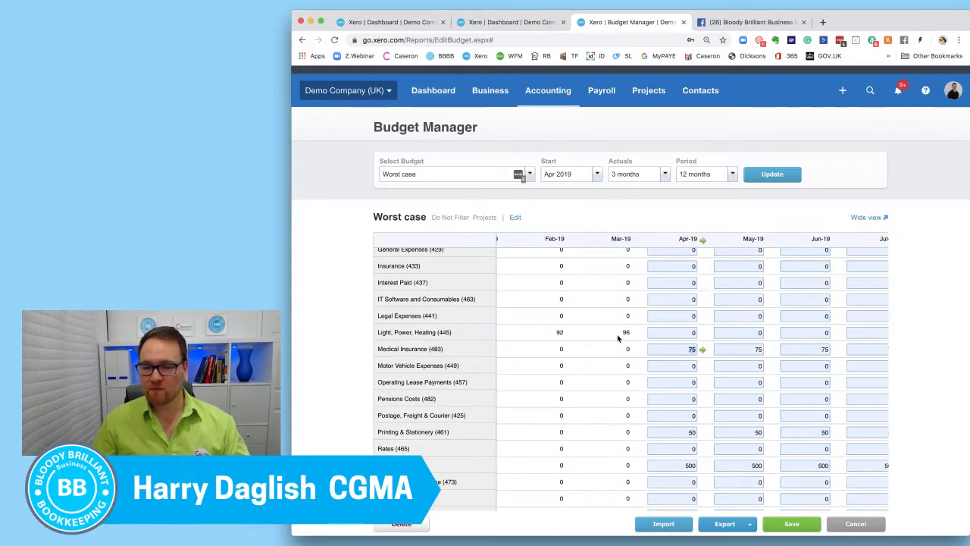
{"action": "scroll", "coordinate": [617, 334], "scroll_direction": "left", "scroll_amount": 3}
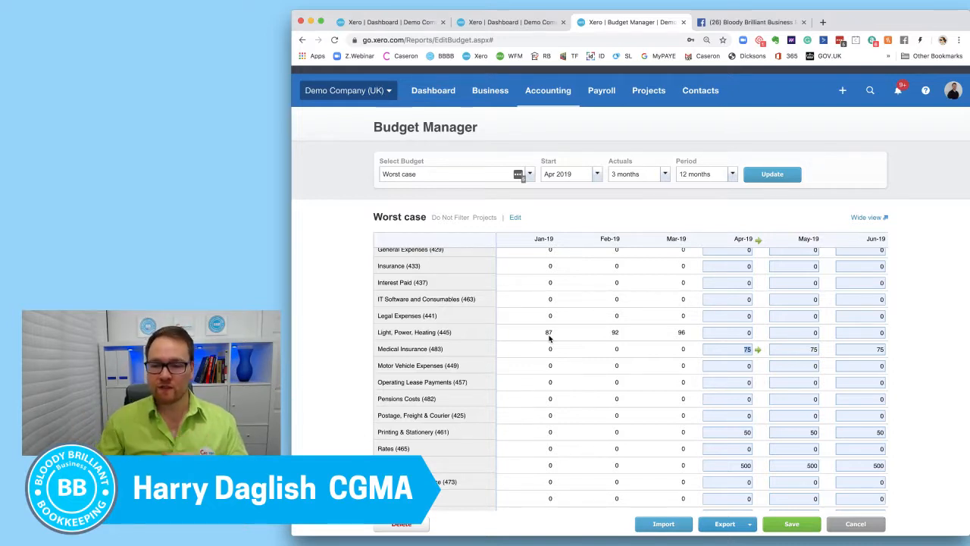
{"action": "left_click", "coordinate": [728, 334]}
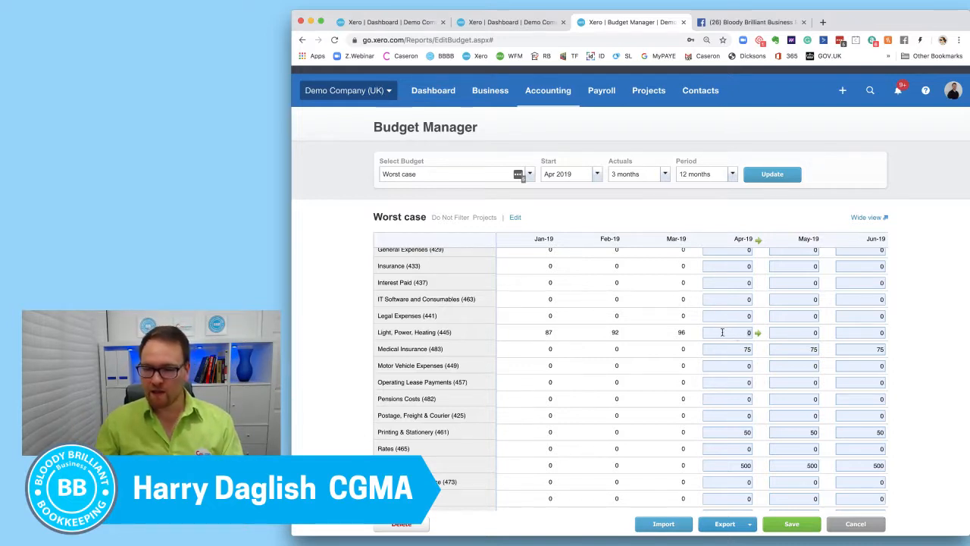
{"action": "type", "text": "90"}
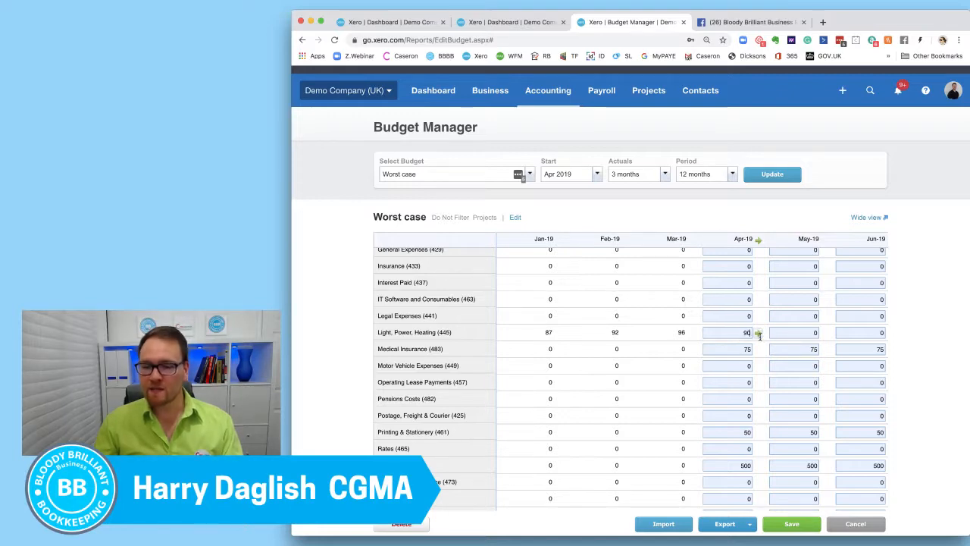
{"action": "left_click", "coordinate": [758, 332]}
{"action": "left_click", "coordinate": [632, 345]}
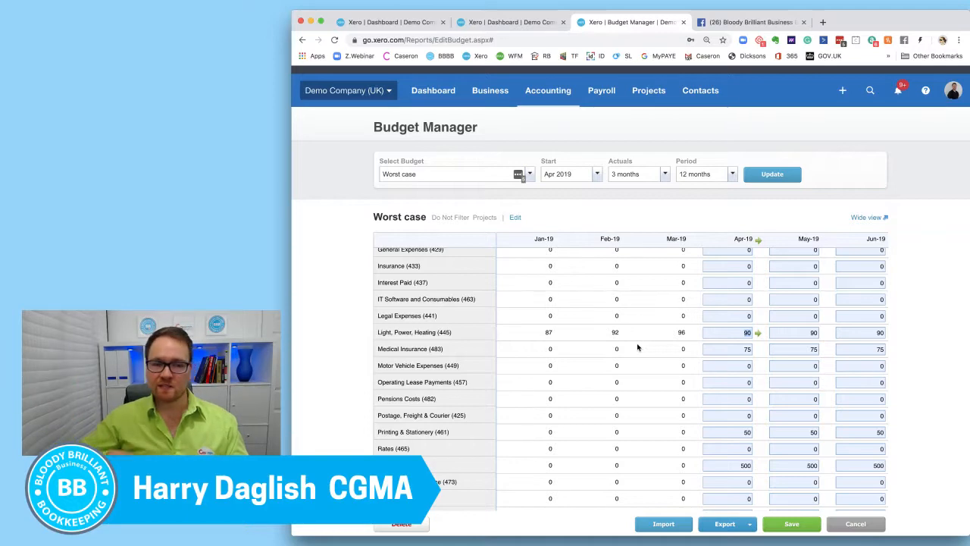
Look over the overhead rows and compare the monthly overhead totals and bottom-line figures from Apr-19 through Mar-20 and the total column.
{"action": "scroll", "coordinate": [640, 347], "scroll_direction": "up", "scroll_amount": 5}
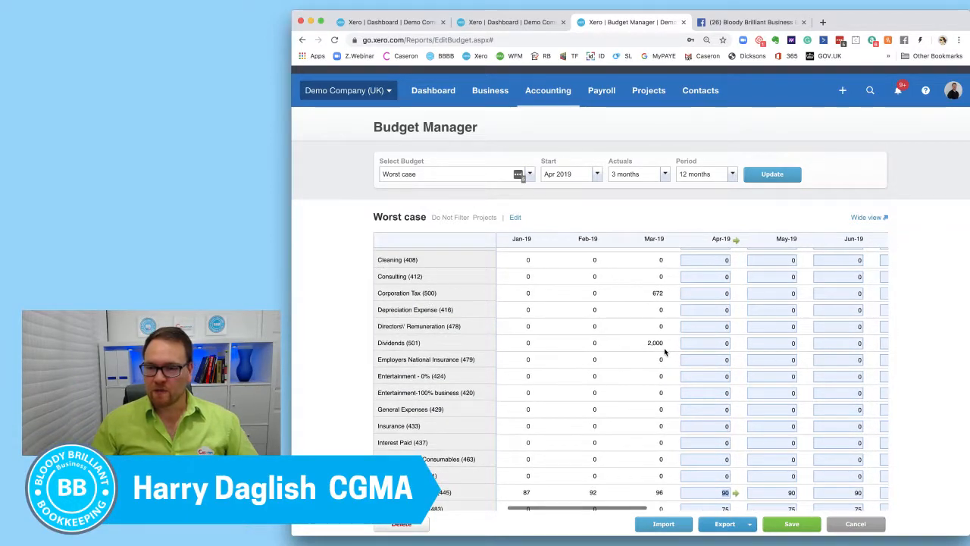
{"action": "scroll", "coordinate": [663, 353], "scroll_direction": "right", "scroll_amount": 3}
{"action": "scroll", "coordinate": [657, 354], "scroll_direction": "down", "scroll_amount": 5}
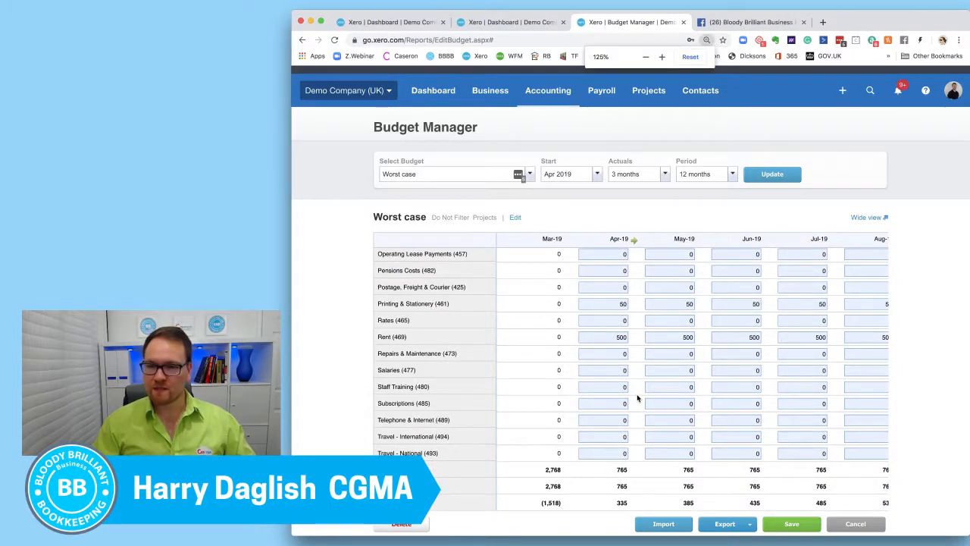
{"action": "key", "text": "super+equal"}
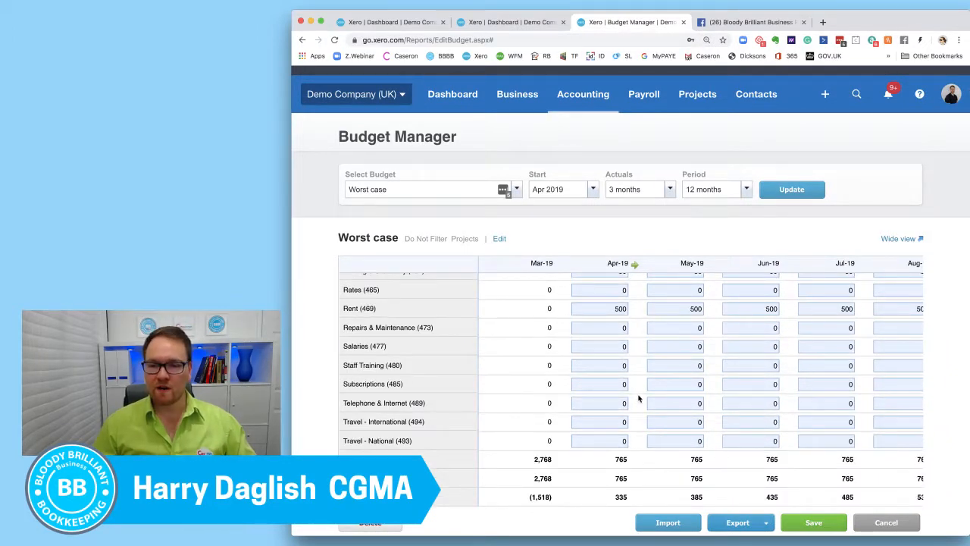
{"action": "scroll", "coordinate": [663, 453], "scroll_direction": "right", "scroll_amount": 2}
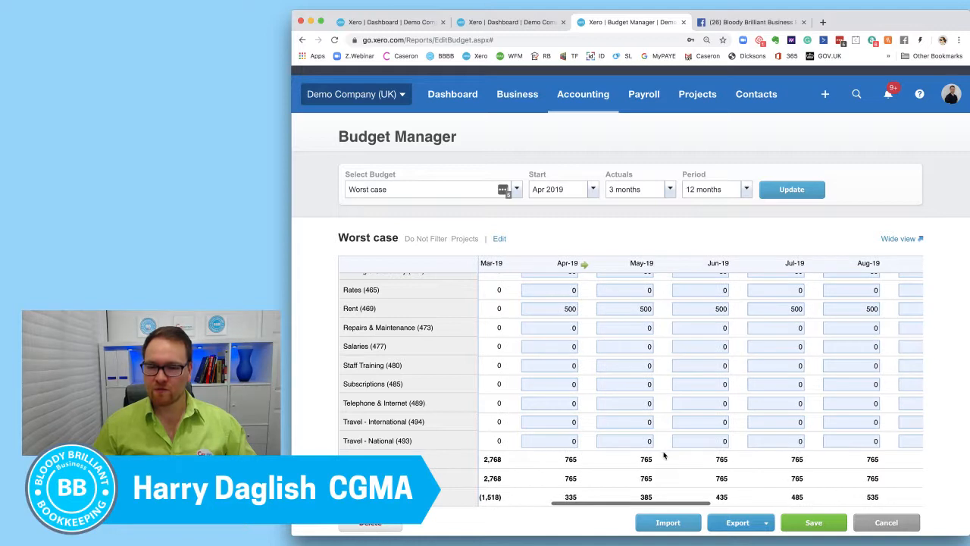
{"action": "scroll", "coordinate": [687, 457], "scroll_direction": "right", "scroll_amount": 2}
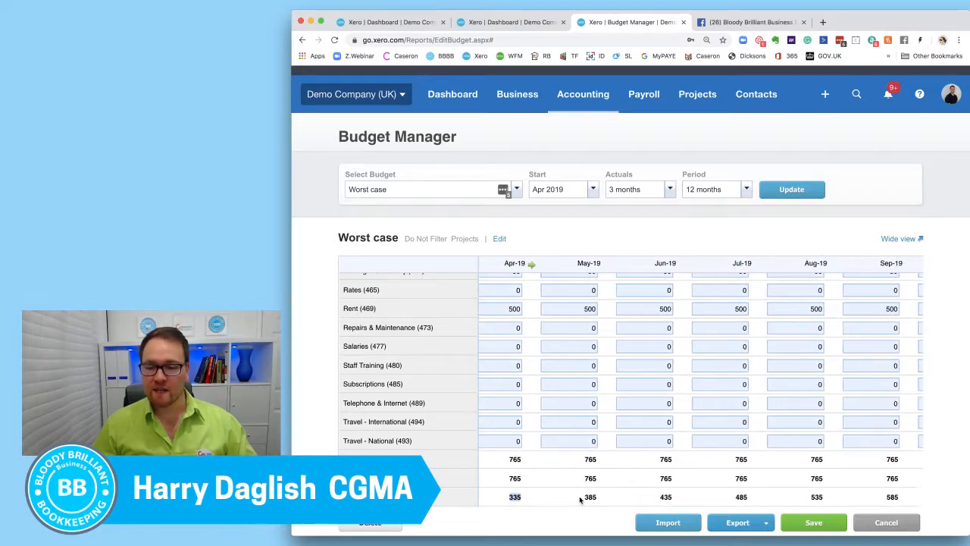
{"action": "scroll", "coordinate": [580, 500], "scroll_direction": "right", "scroll_amount": 3}
{"action": "scroll", "coordinate": [580, 499], "scroll_direction": "right", "scroll_amount": 10}
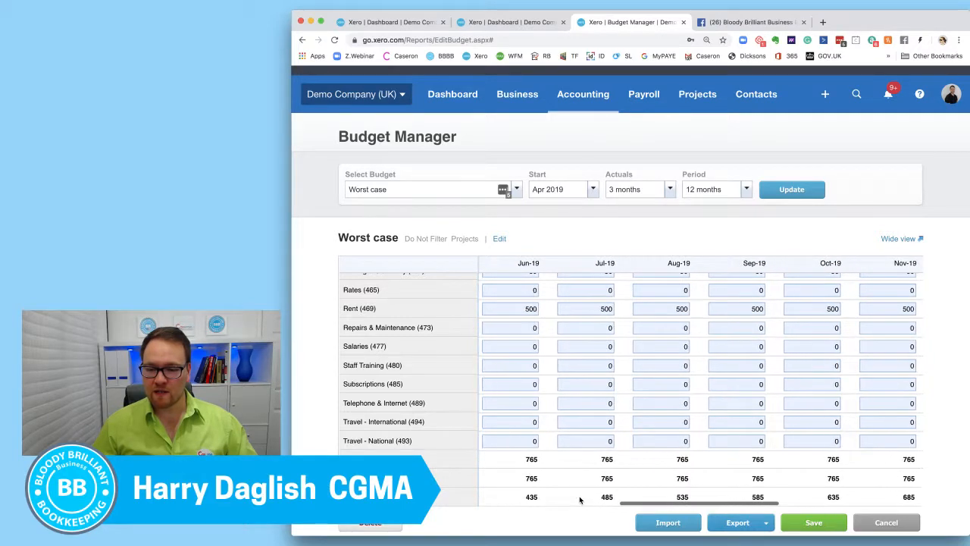
{"action": "scroll", "coordinate": [580, 499], "scroll_direction": "right", "scroll_amount": 4}
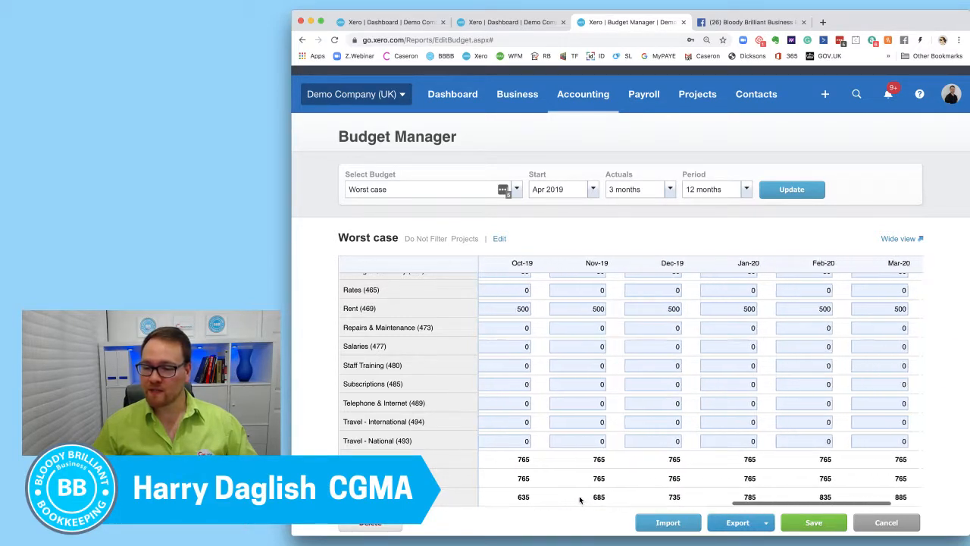
{"action": "scroll", "coordinate": [580, 499], "scroll_direction": "left", "scroll_amount": 10}
{"action": "scroll", "coordinate": [580, 499], "scroll_direction": "left", "scroll_amount": 5}
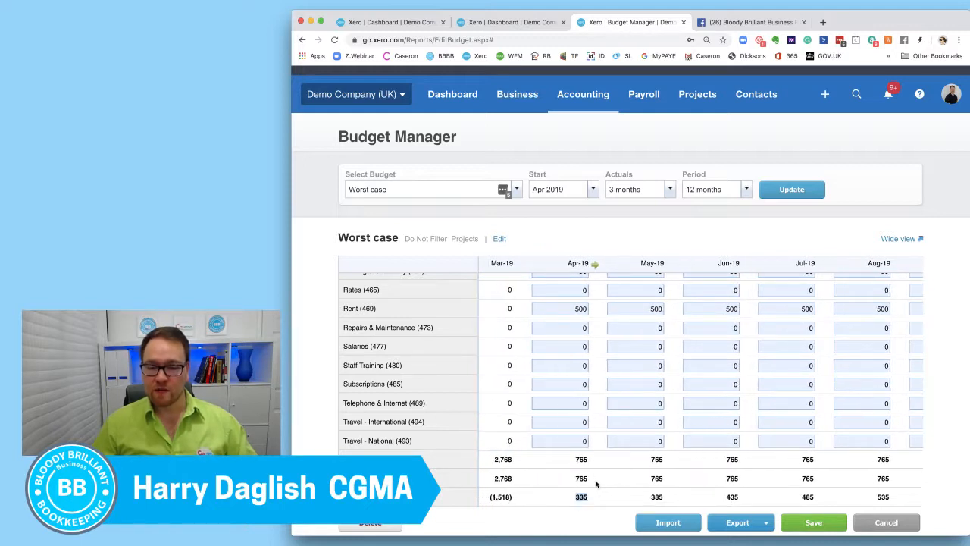
{"action": "scroll", "coordinate": [591, 490], "scroll_direction": "right", "scroll_amount": 12}
{"action": "scroll", "coordinate": [597, 482], "scroll_direction": "right", "scroll_amount": 6}
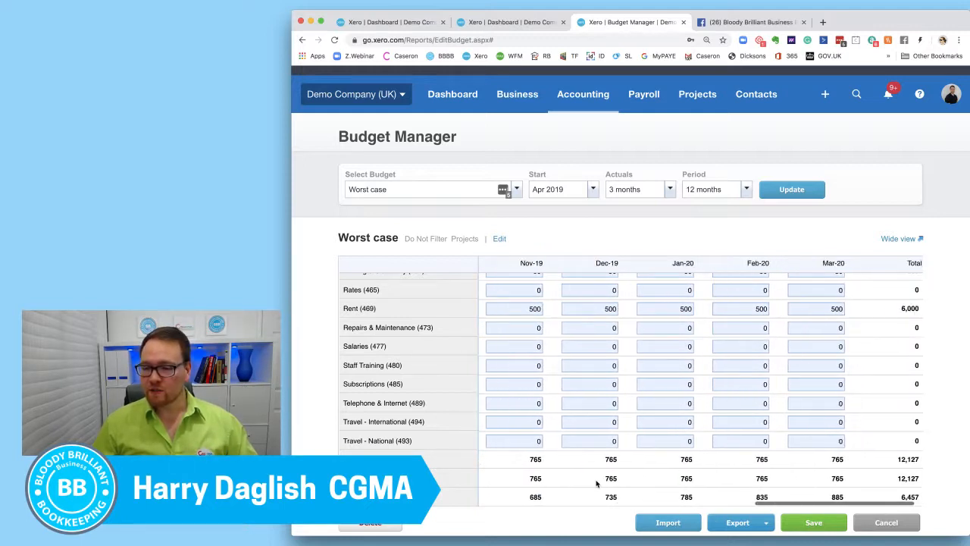
{"action": "scroll", "coordinate": [688, 492], "scroll_direction": "left", "scroll_amount": 2}
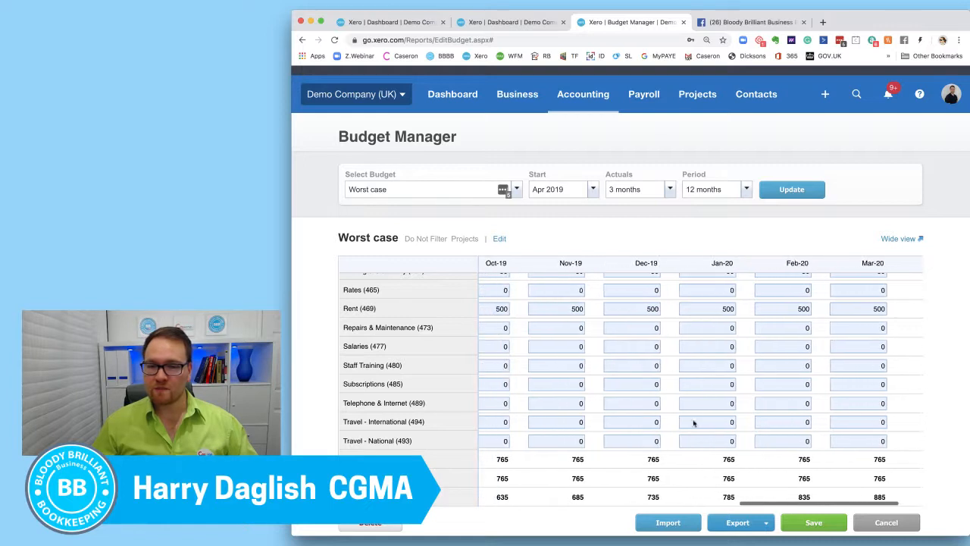
Set the budget's Actuals to None, update the view and save the Worst case budget.
{"action": "left_click", "coordinate": [672, 191]}
{"action": "left_click", "coordinate": [644, 212]}
{"action": "left_click", "coordinate": [794, 190]}
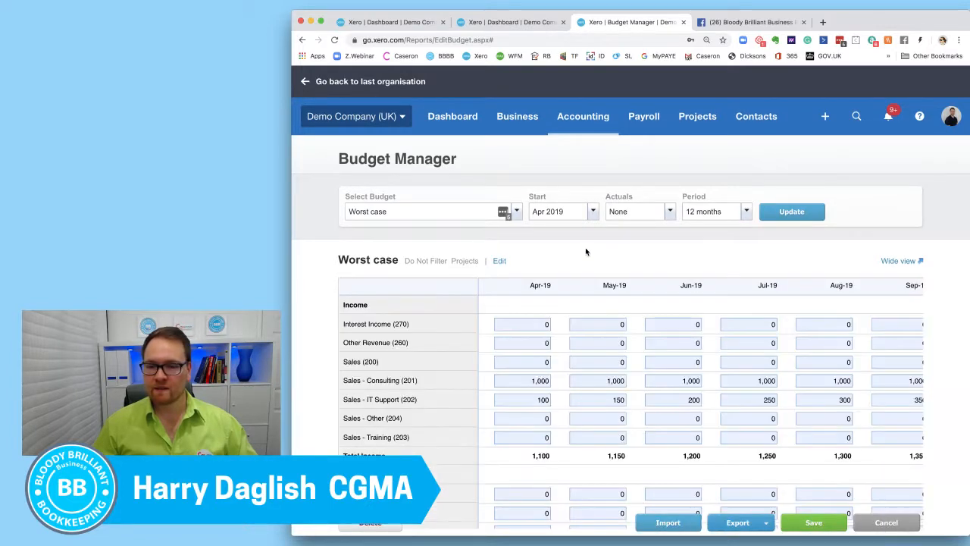
{"action": "scroll", "coordinate": [585, 250], "scroll_direction": "down", "scroll_amount": 1}
{"action": "scroll", "coordinate": [699, 378], "scroll_direction": "down", "scroll_amount": 10}
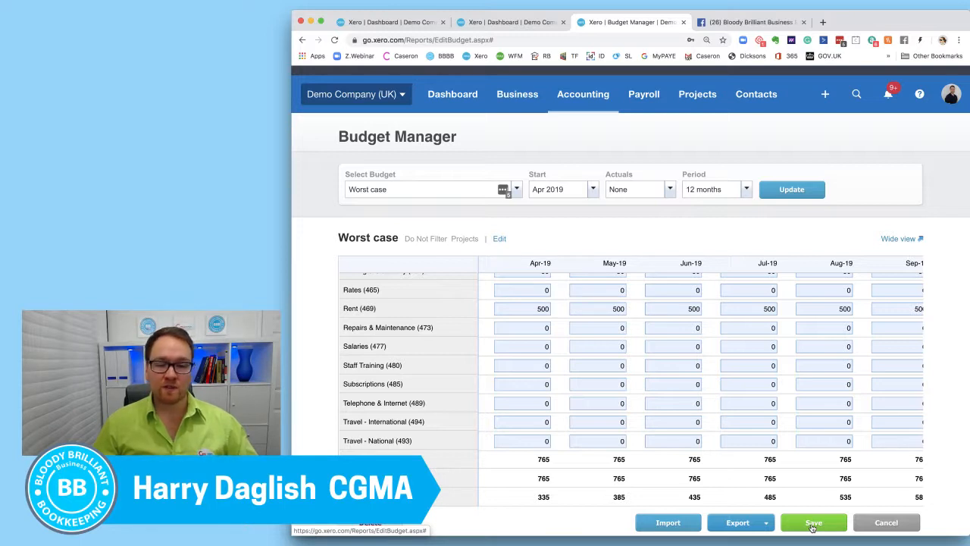
{"action": "left_click", "coordinate": [812, 523]}
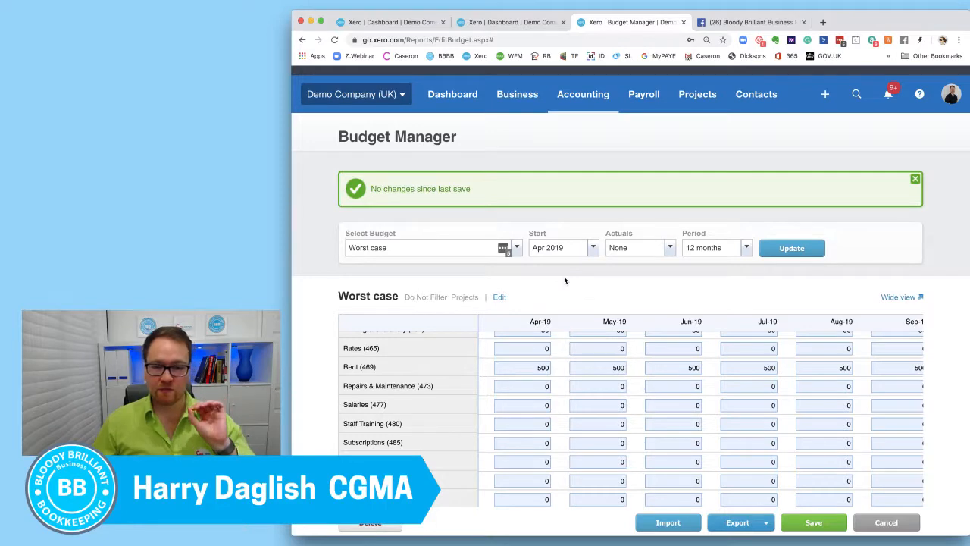
Review the saved budget from income down to the bottom-line figures and check which export formats are offered.
{"action": "scroll", "coordinate": [569, 348], "scroll_direction": "down", "scroll_amount": 1}
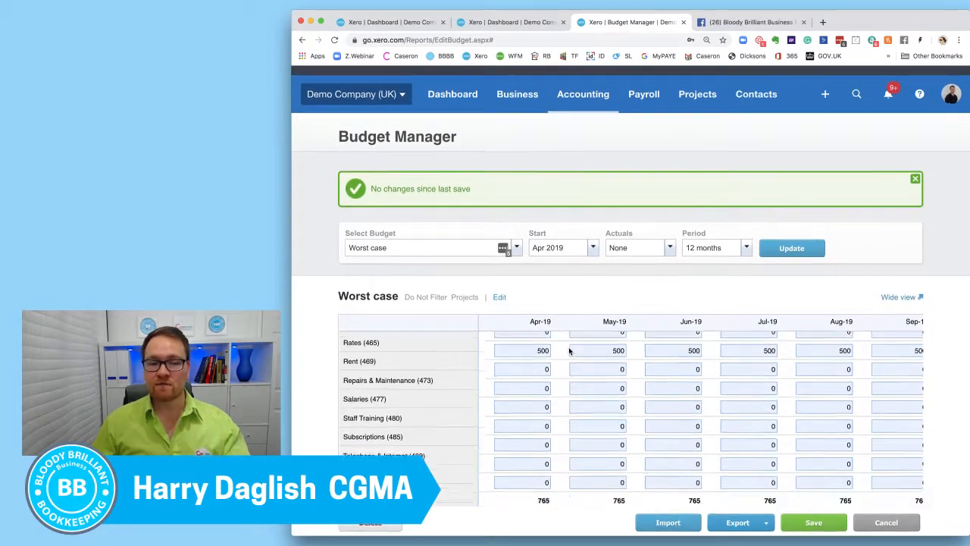
{"action": "scroll", "coordinate": [569, 350], "scroll_direction": "down", "scroll_amount": 3}
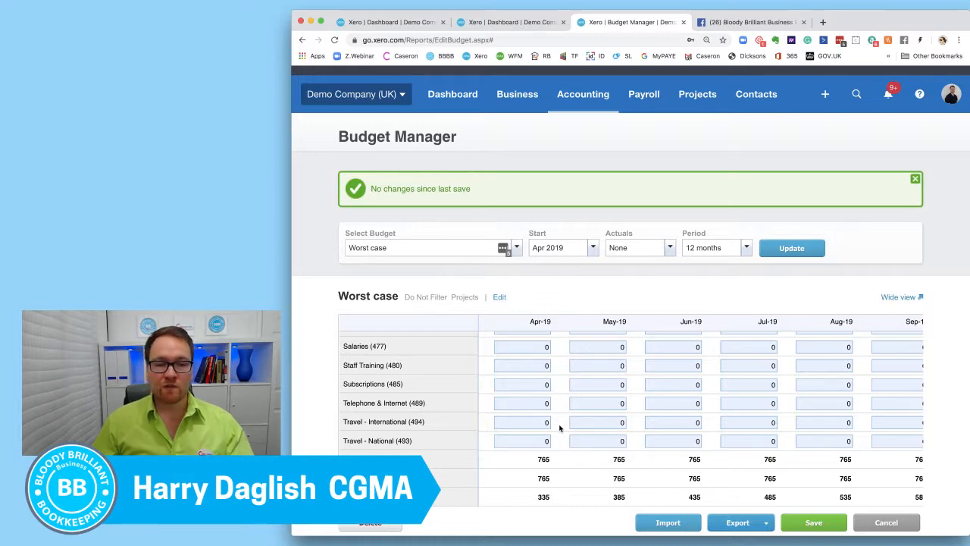
{"action": "scroll", "coordinate": [558, 422], "scroll_direction": "up", "scroll_amount": 10}
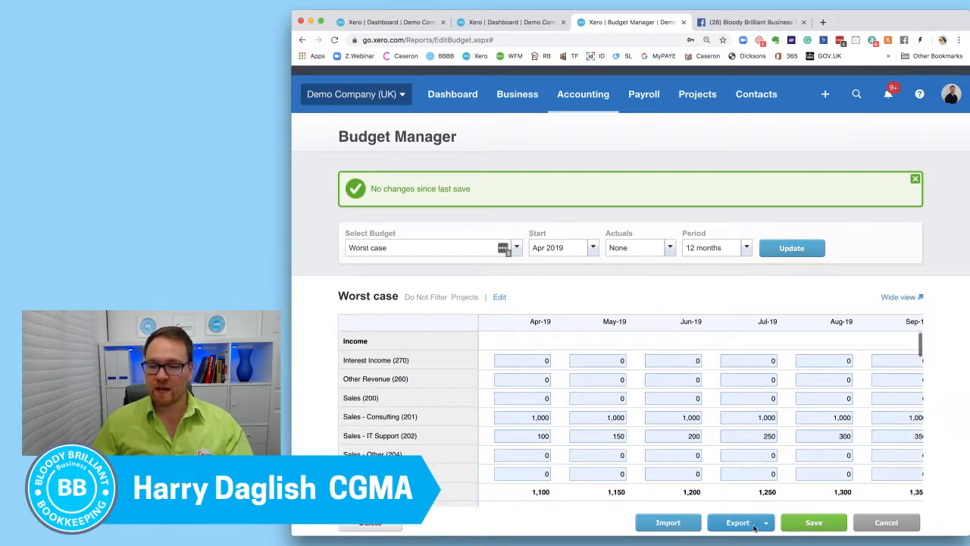
{"action": "left_click", "coordinate": [753, 528]}
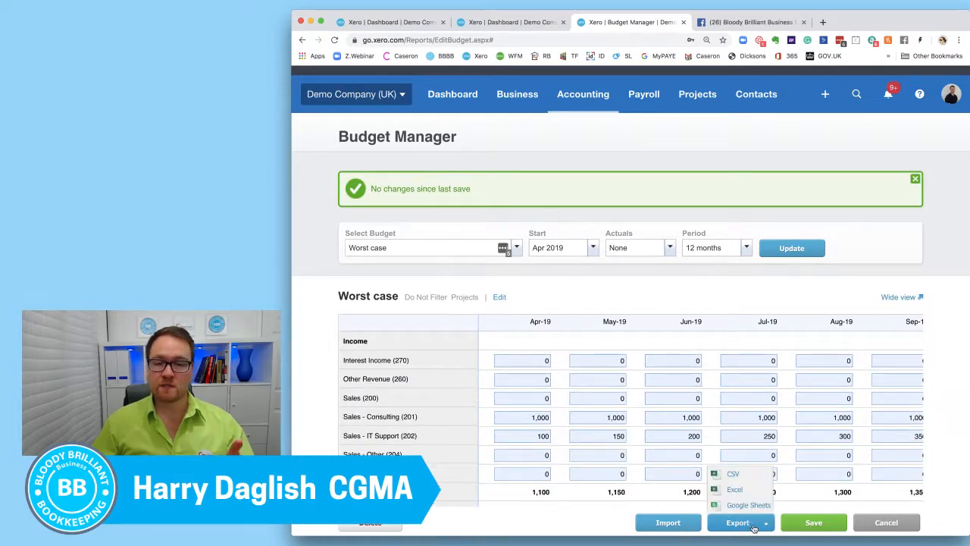
{"action": "left_click", "coordinate": [560, 350]}
{"action": "scroll", "coordinate": [557, 397], "scroll_direction": "down", "scroll_amount": 10}
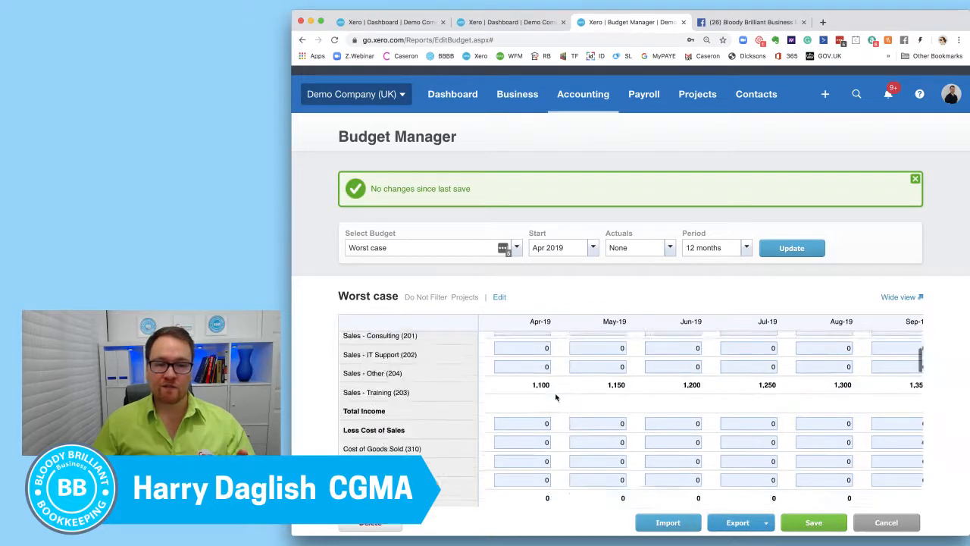
{"action": "scroll", "coordinate": [556, 397], "scroll_direction": "down", "scroll_amount": 5}
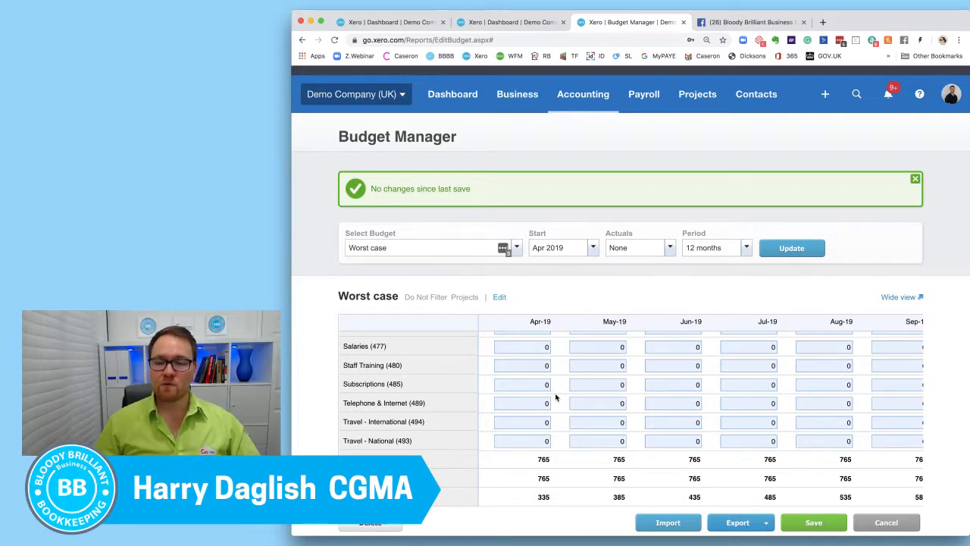
{"action": "left_click", "coordinate": [739, 524]}
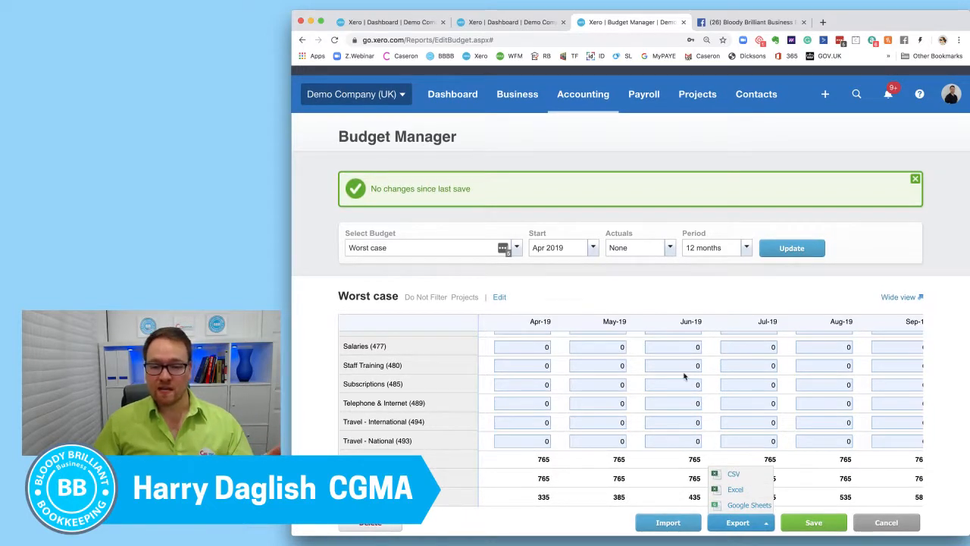
{"action": "left_click", "coordinate": [630, 373]}
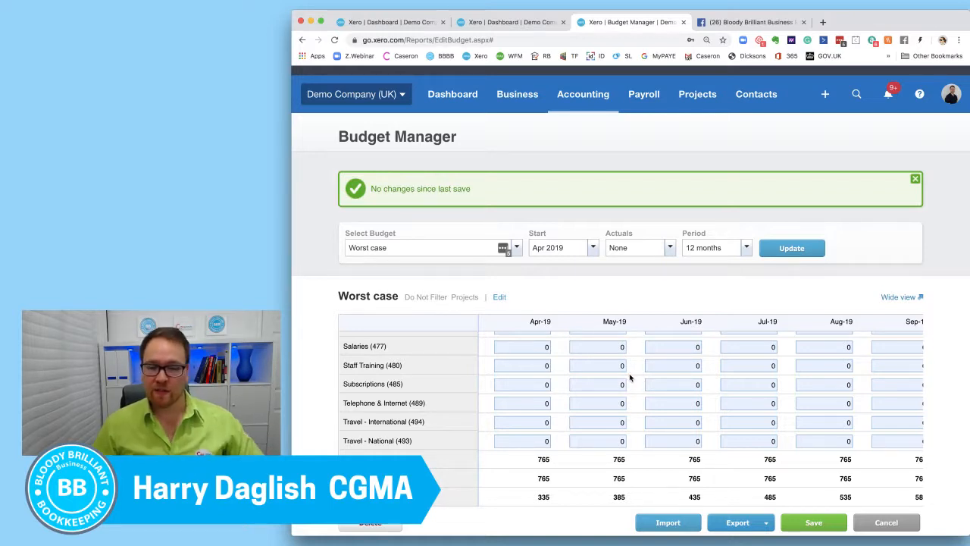
{"action": "scroll", "coordinate": [628, 377], "scroll_direction": "right", "scroll_amount": 2}
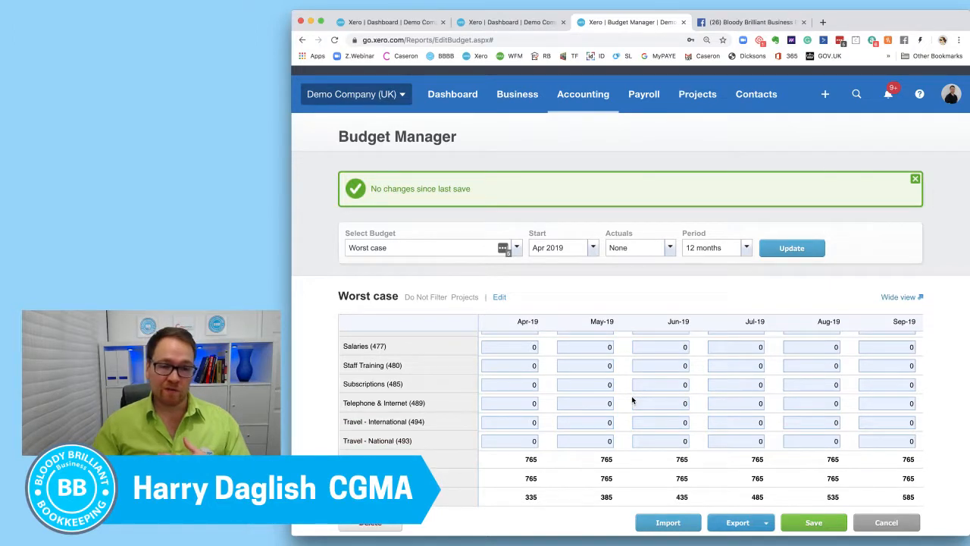
Examine the Worst case budget's overhead totals and bottom-line figures across the months through to the Total column.
{"action": "scroll", "coordinate": [667, 398], "scroll_direction": "right", "scroll_amount": 10}
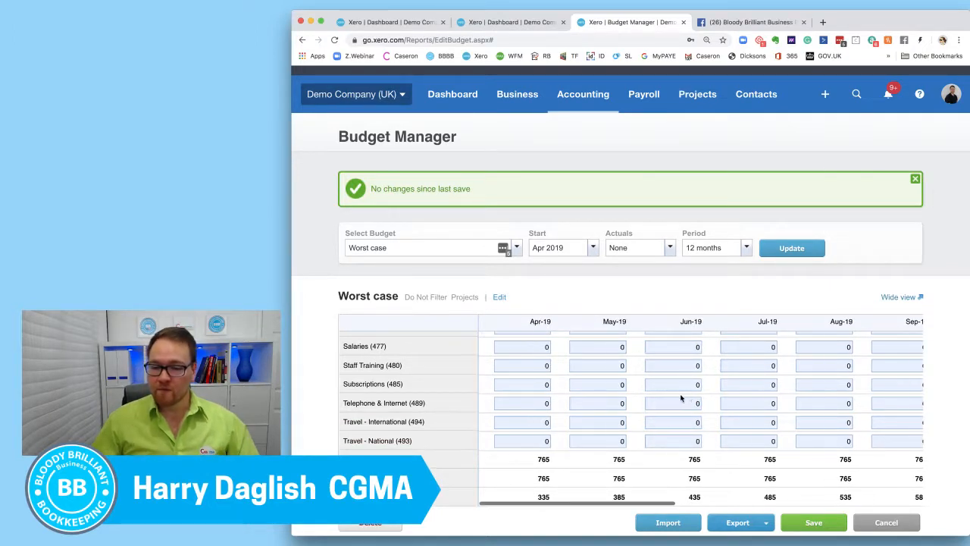
{"action": "scroll", "coordinate": [680, 397], "scroll_direction": "right", "scroll_amount": 4}
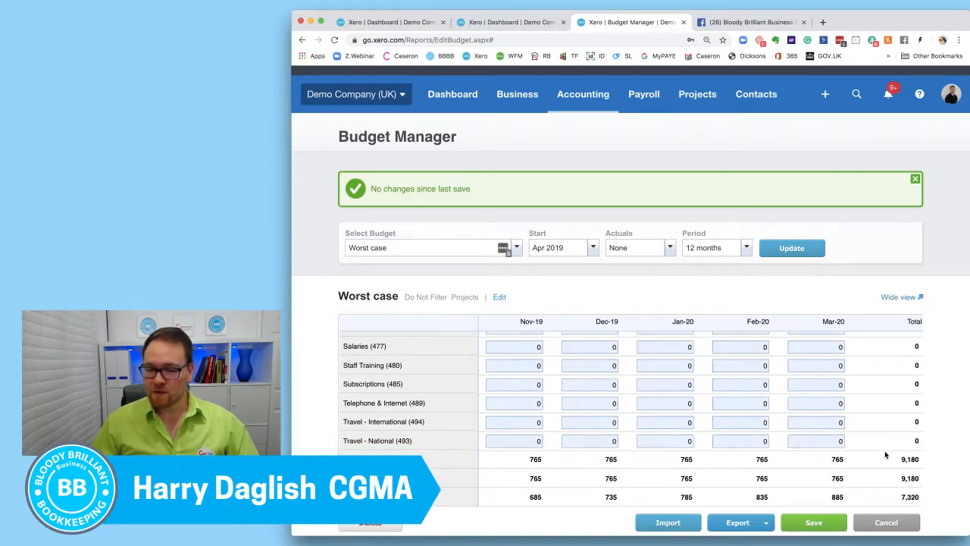
{"action": "double_click", "coordinate": [909, 497]}
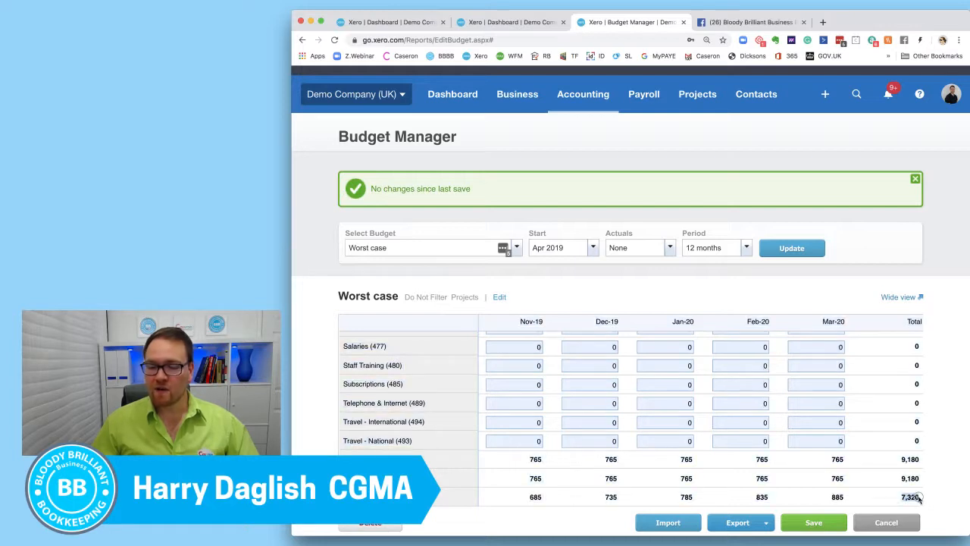
{"action": "scroll", "coordinate": [892, 488], "scroll_direction": "left", "scroll_amount": 2}
{"action": "scroll", "coordinate": [864, 456], "scroll_direction": "right", "scroll_amount": 2}
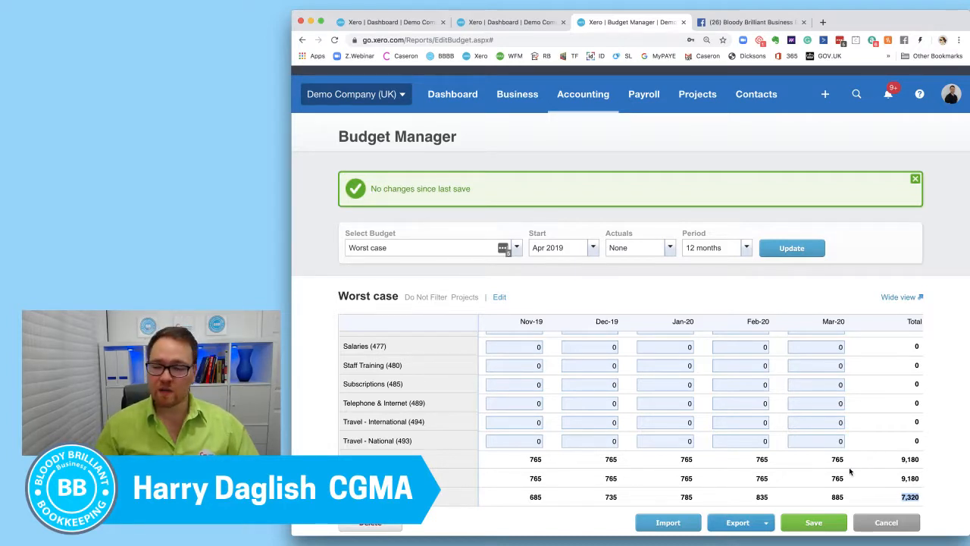
{"action": "scroll", "coordinate": [849, 471], "scroll_direction": "up", "scroll_amount": 2}
{"action": "scroll", "coordinate": [849, 472], "scroll_direction": "down", "scroll_amount": 2}
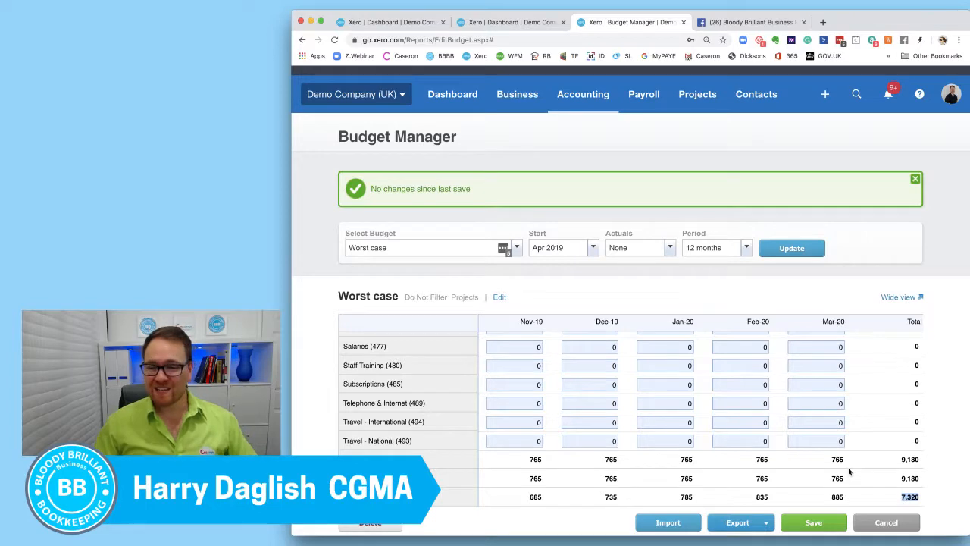
Look back over the overhead rows from Light, Power, Heating (445) down to the monthly bottom-line figures starting at Apr-19.
{"action": "scroll", "coordinate": [848, 466], "scroll_direction": "up", "scroll_amount": 2}
{"action": "scroll", "coordinate": [848, 467], "scroll_direction": "left", "scroll_amount": 2}
{"action": "scroll", "coordinate": [848, 466], "scroll_direction": "left", "scroll_amount": 6}
{"action": "scroll", "coordinate": [848, 467], "scroll_direction": "up", "scroll_amount": 5}
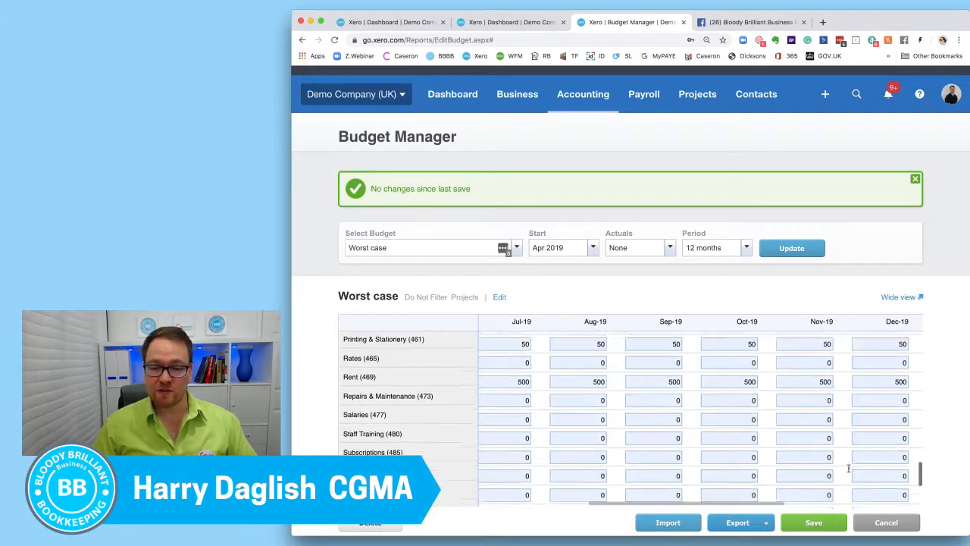
{"action": "scroll", "coordinate": [849, 468], "scroll_direction": "up", "scroll_amount": 3}
{"action": "scroll", "coordinate": [849, 467], "scroll_direction": "left", "scroll_amount": 1}
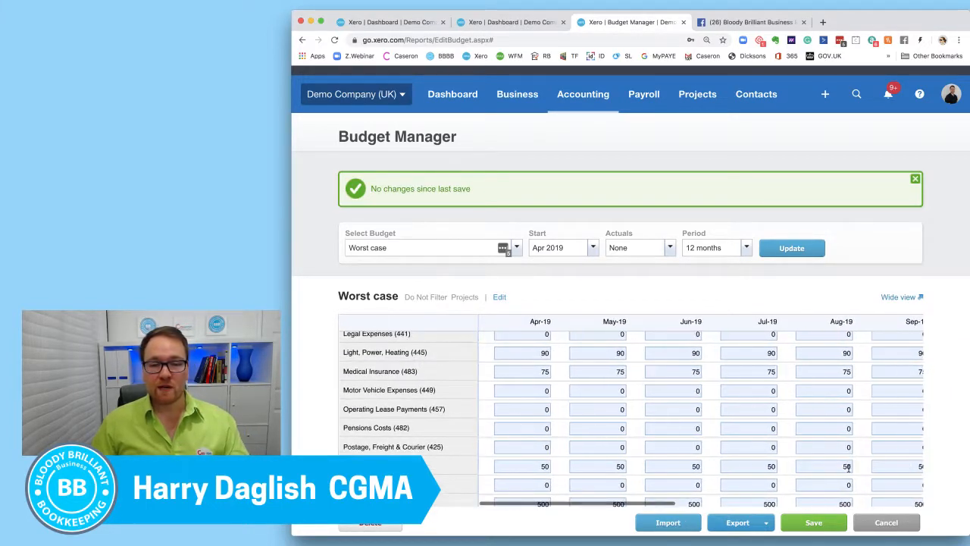
{"action": "scroll", "coordinate": [849, 470], "scroll_direction": "down", "scroll_amount": 3}
{"action": "scroll", "coordinate": [848, 471], "scroll_direction": "down", "scroll_amount": 2}
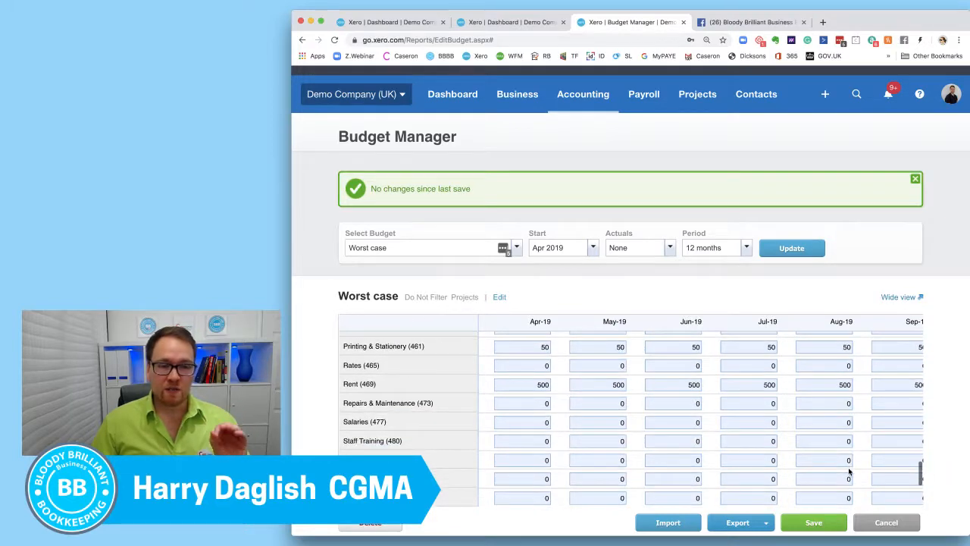
{"action": "scroll", "coordinate": [849, 472], "scroll_direction": "down", "scroll_amount": 3}
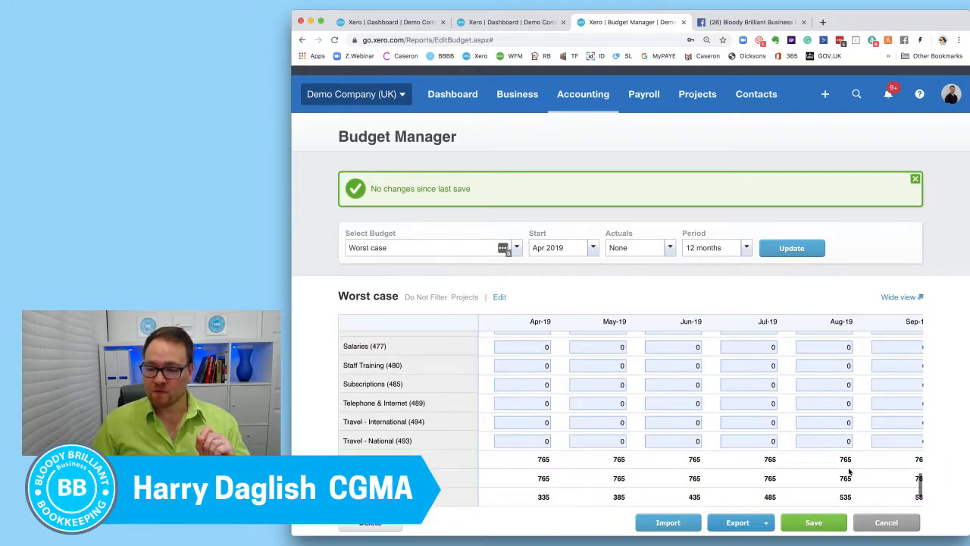
Save the Worst case budget and open the Profit and Loss report.
{"action": "left_click", "coordinate": [813, 522]}
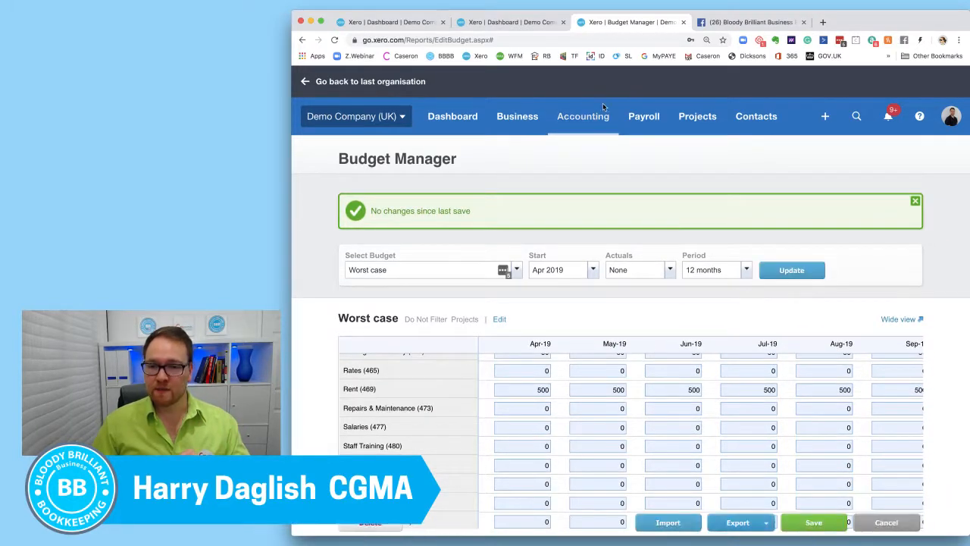
{"action": "left_click", "coordinate": [593, 121]}
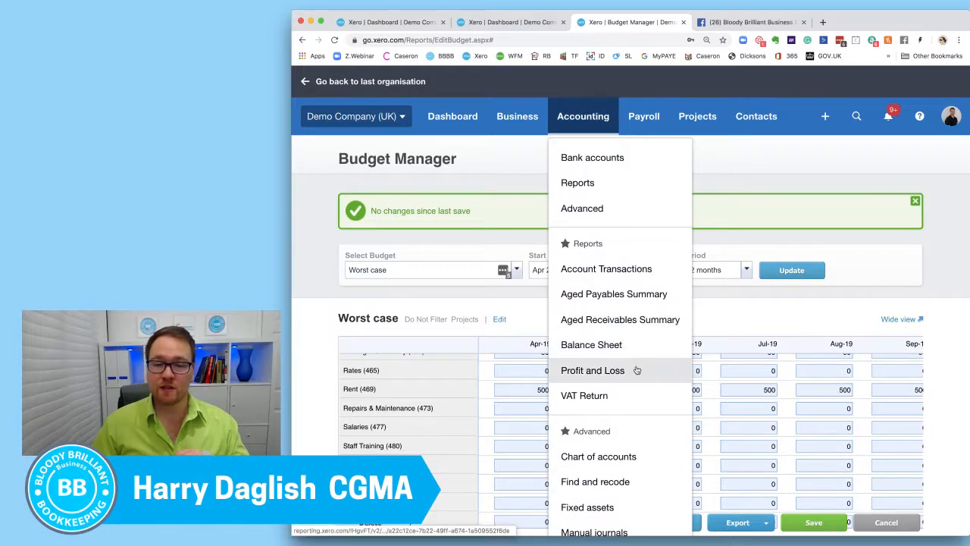
{"action": "left_click", "coordinate": [592, 370]}
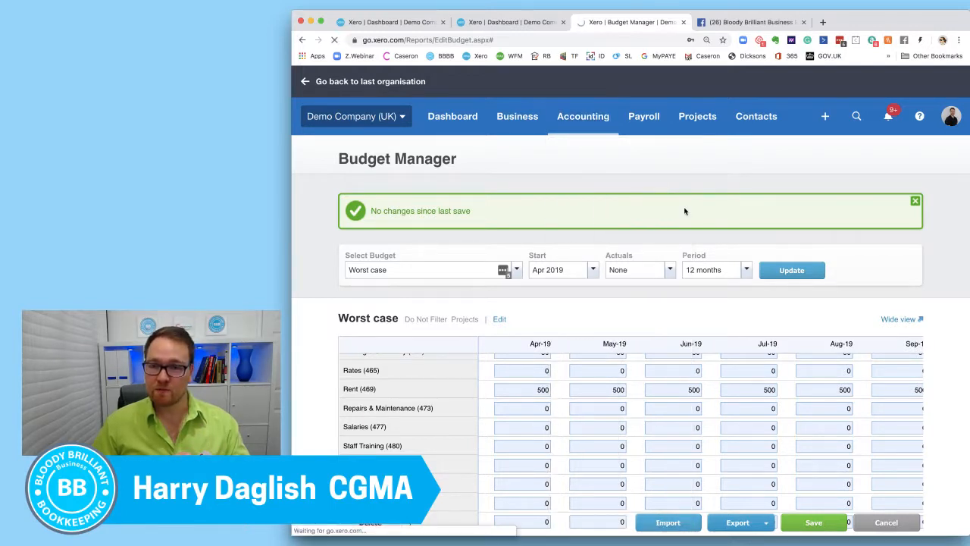
{"action": "scroll", "coordinate": [530, 194], "scroll_direction": "down", "scroll_amount": 3}
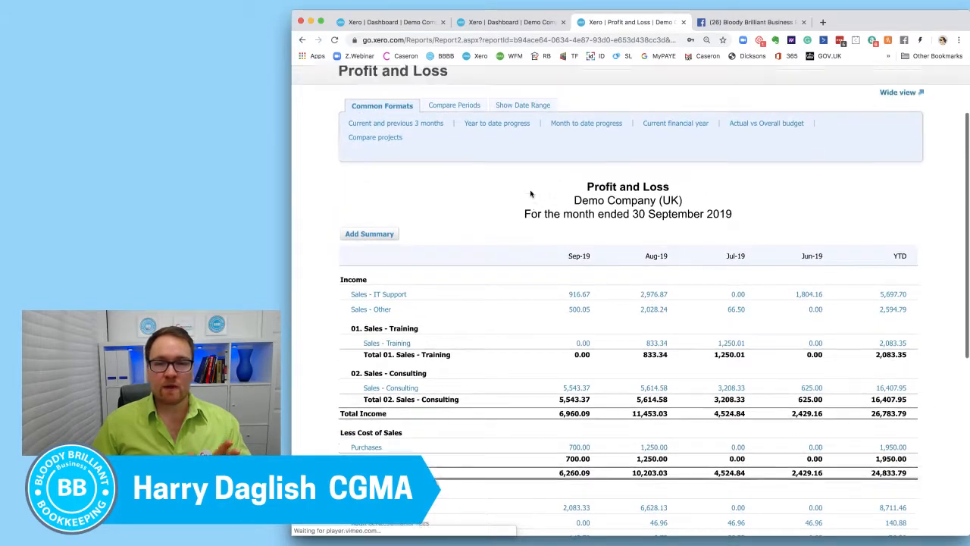
{"action": "scroll", "coordinate": [531, 194], "scroll_direction": "up", "scroll_amount": 1}
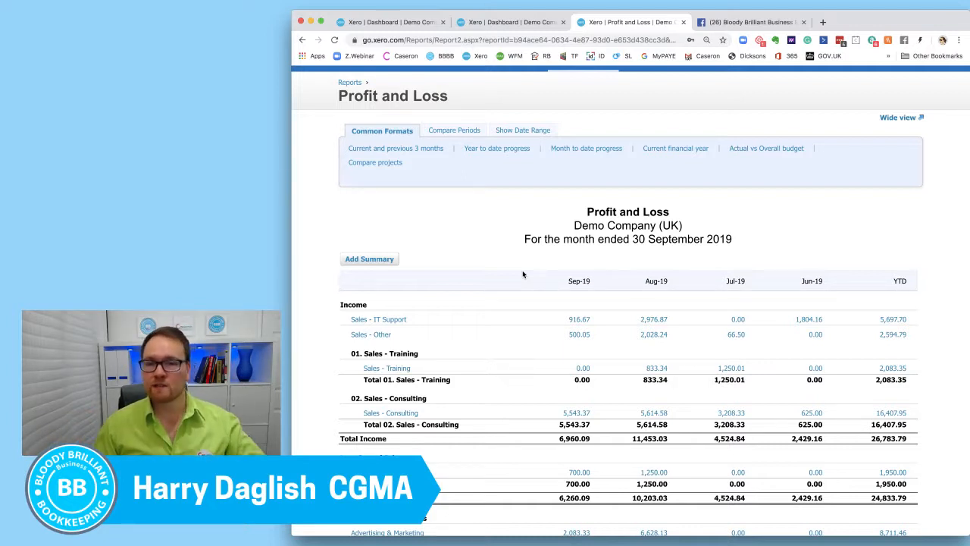
{"action": "left_click", "coordinate": [523, 131]}
{"action": "left_click", "coordinate": [665, 161]}
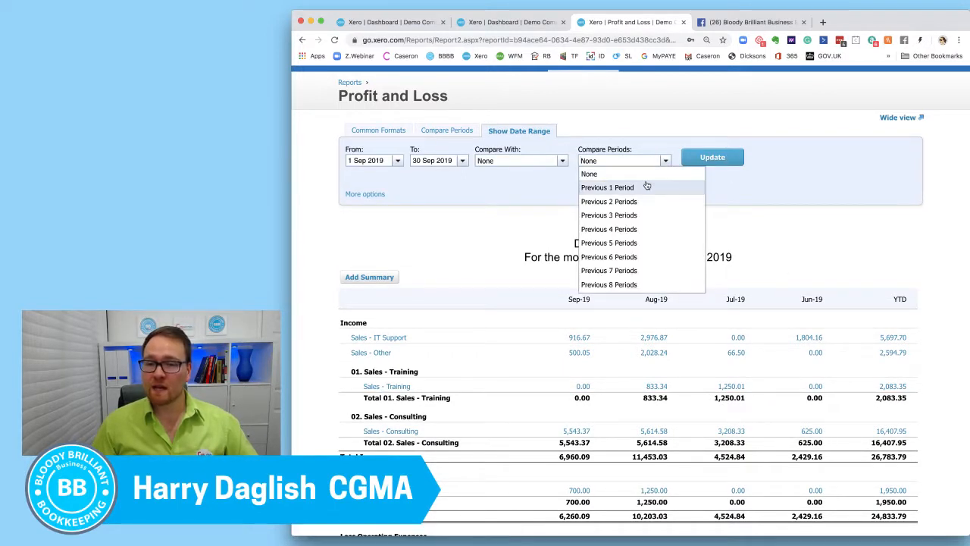
{"action": "left_click", "coordinate": [601, 131]}
Set the Profit and Loss period comparison to use the Worst case budget and update the report.
{"action": "left_click", "coordinate": [446, 131]}
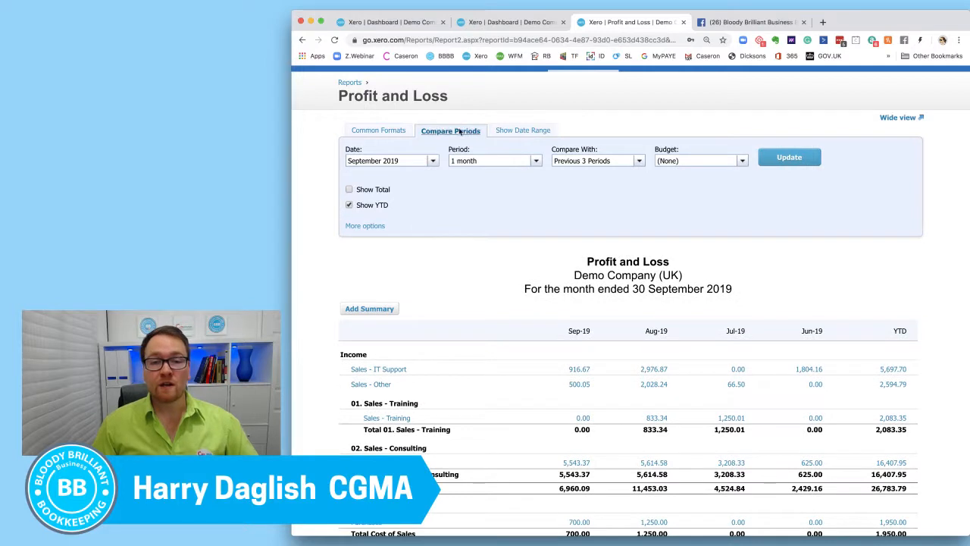
{"action": "left_click", "coordinate": [744, 161]}
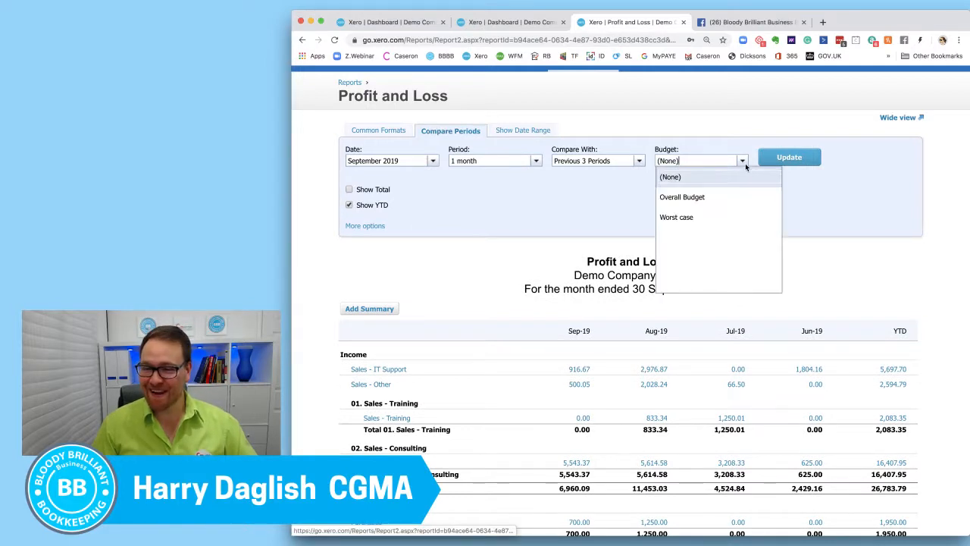
{"action": "left_click", "coordinate": [719, 216]}
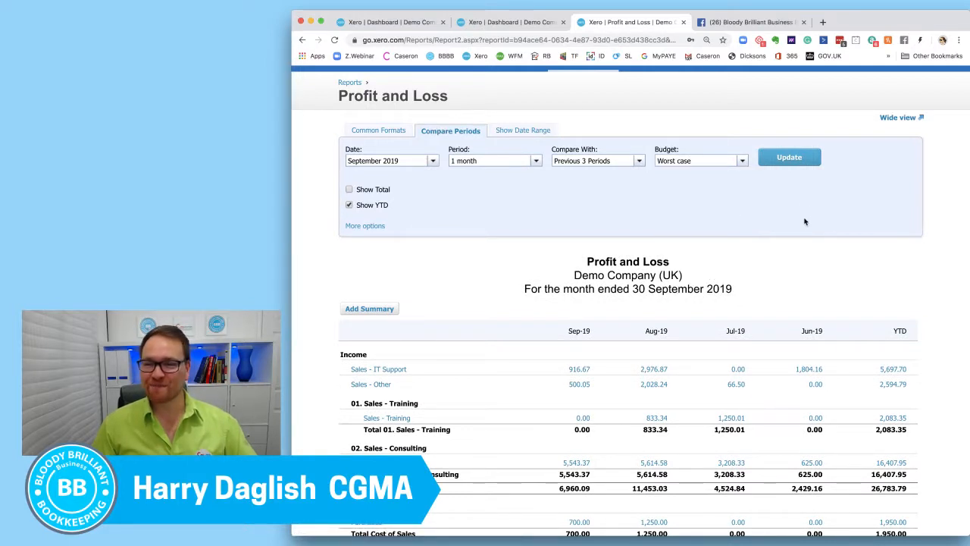
{"action": "left_click", "coordinate": [794, 160]}
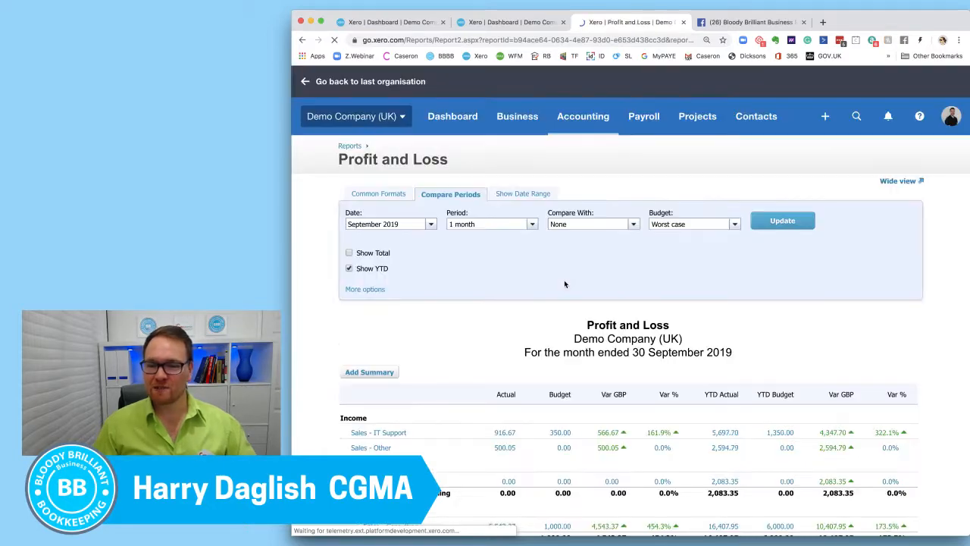
Compare actuals with the Worst case budget and the variances for September 2019 and year to date, across income, expenses and profit.
{"action": "scroll", "coordinate": [565, 284], "scroll_direction": "down", "scroll_amount": 3}
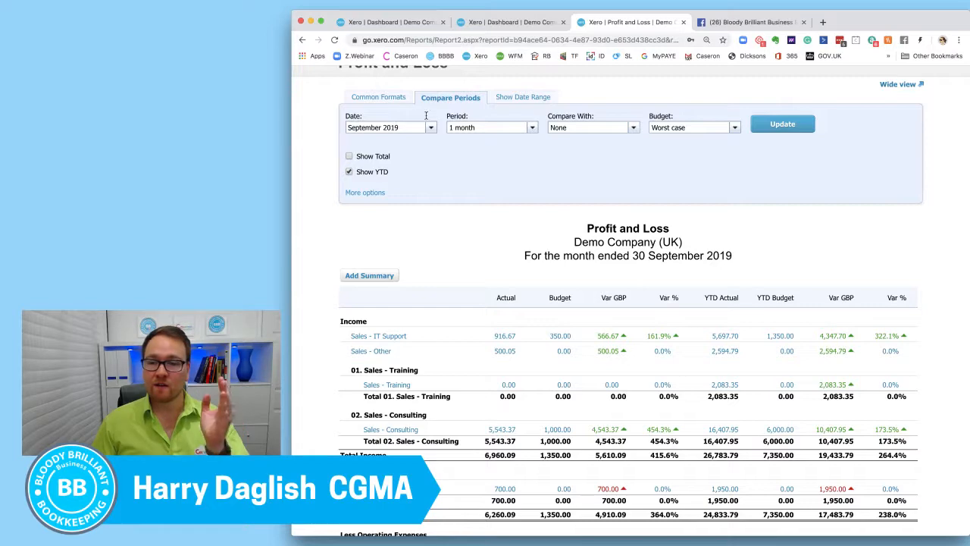
{"action": "scroll", "coordinate": [576, 151], "scroll_direction": "down", "scroll_amount": 3}
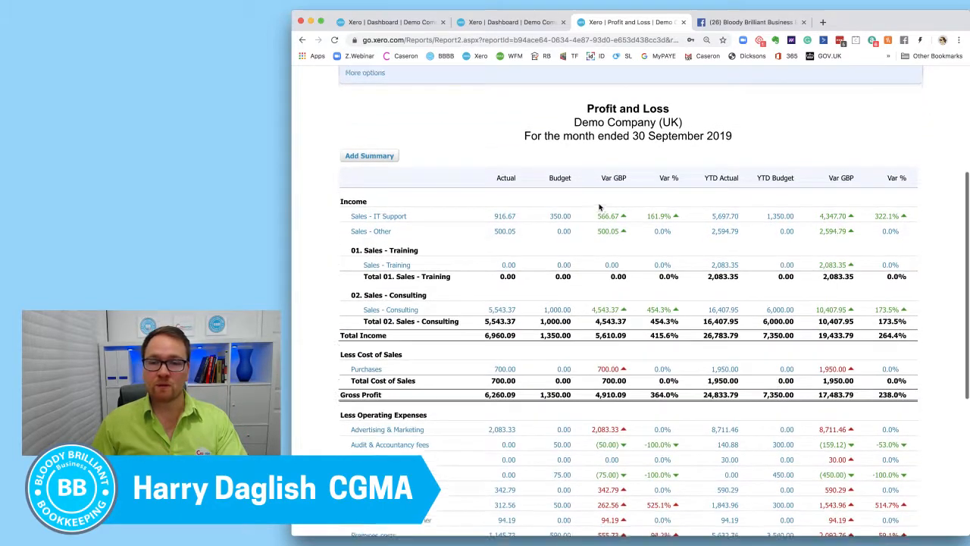
{"action": "double_click", "coordinate": [541, 173]}
{"action": "left_click_drag", "start_coordinate": [549, 171], "coordinate": [555, 172]}
{"action": "left_click", "coordinate": [612, 185]}
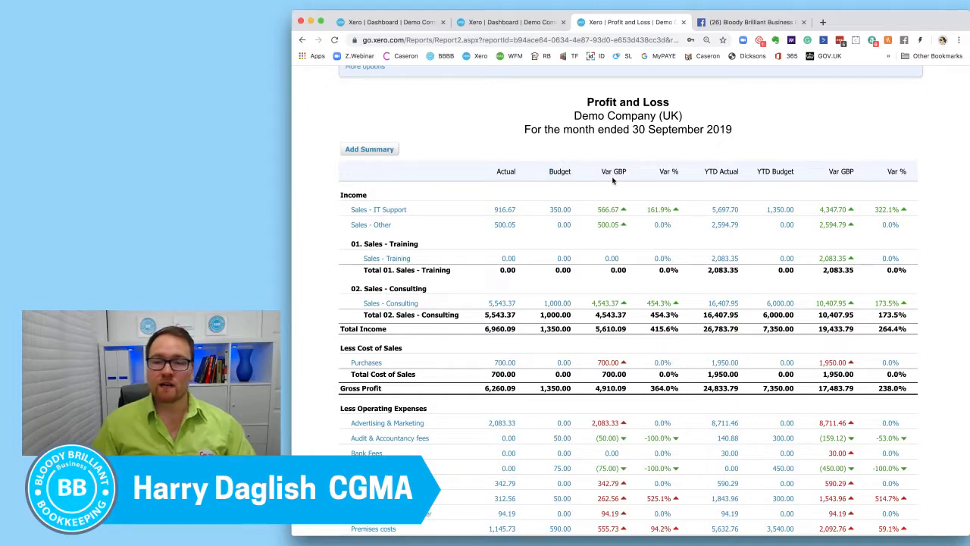
{"action": "scroll", "coordinate": [614, 179], "scroll_direction": "down", "scroll_amount": 2}
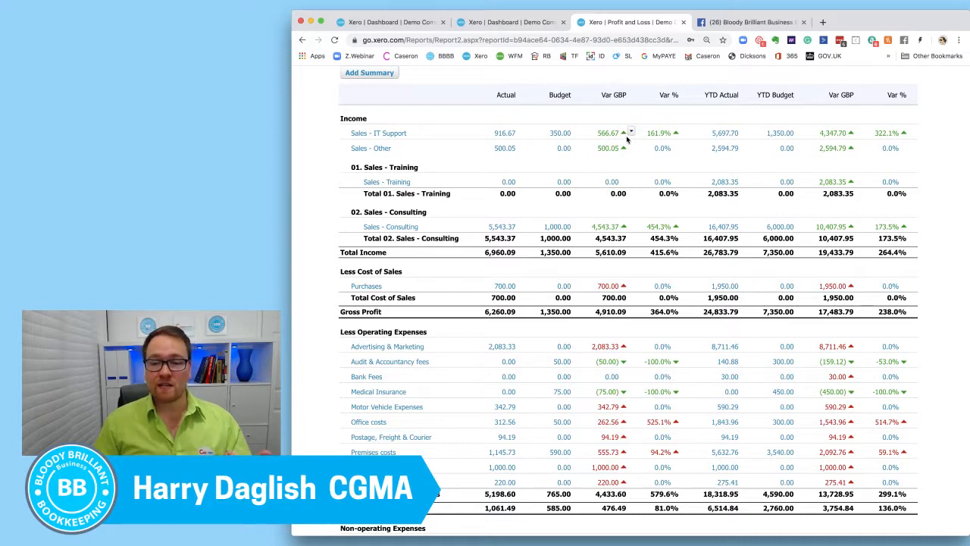
{"action": "scroll", "coordinate": [627, 140], "scroll_direction": "down", "scroll_amount": 3}
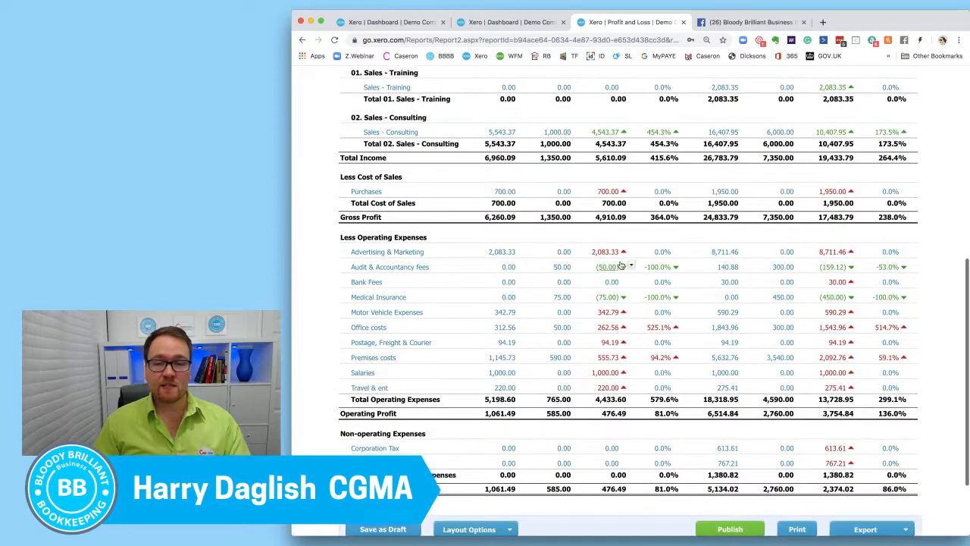
{"action": "scroll", "coordinate": [631, 266], "scroll_direction": "up", "scroll_amount": 1}
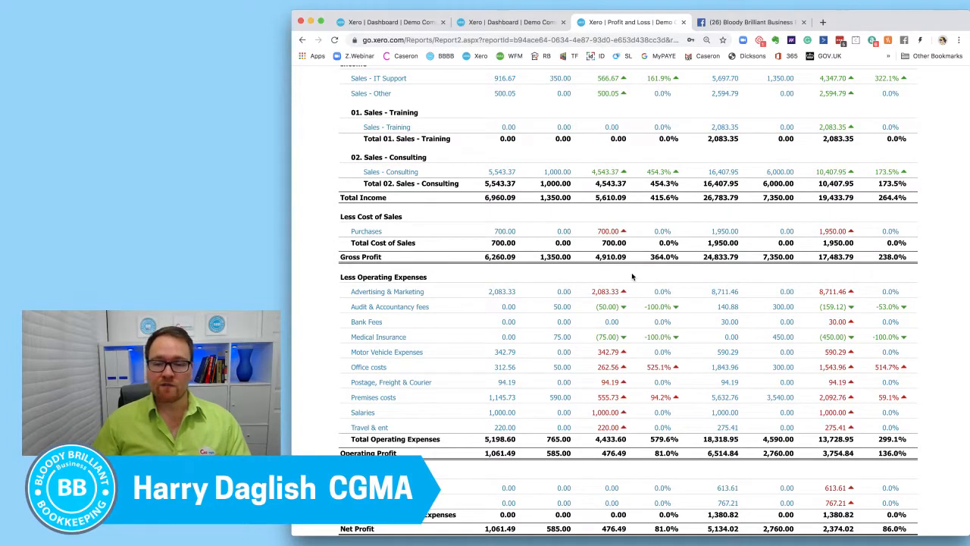
{"action": "scroll", "coordinate": [632, 276], "scroll_direction": "up", "scroll_amount": 1}
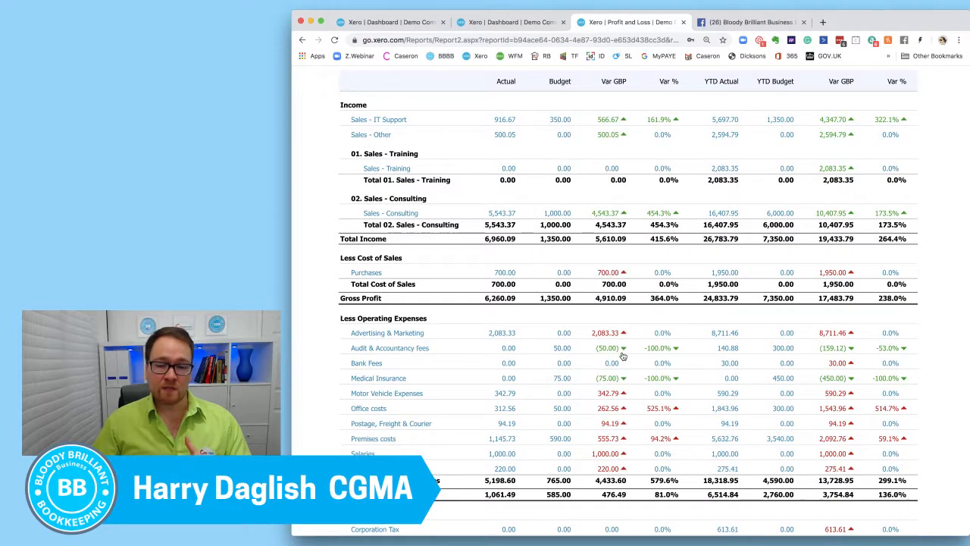
{"action": "scroll", "coordinate": [641, 351], "scroll_direction": "up", "scroll_amount": 1}
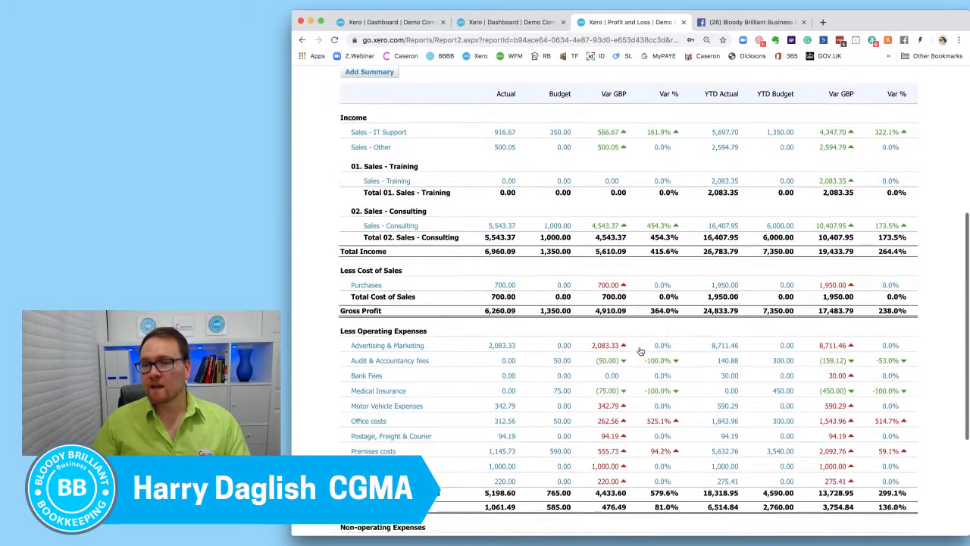
{"action": "scroll", "coordinate": [641, 351], "scroll_direction": "up", "scroll_amount": 1}
{"action": "left_click_drag", "start_coordinate": [761, 111], "coordinate": [792, 112]}
{"action": "left_click", "coordinate": [809, 122]}
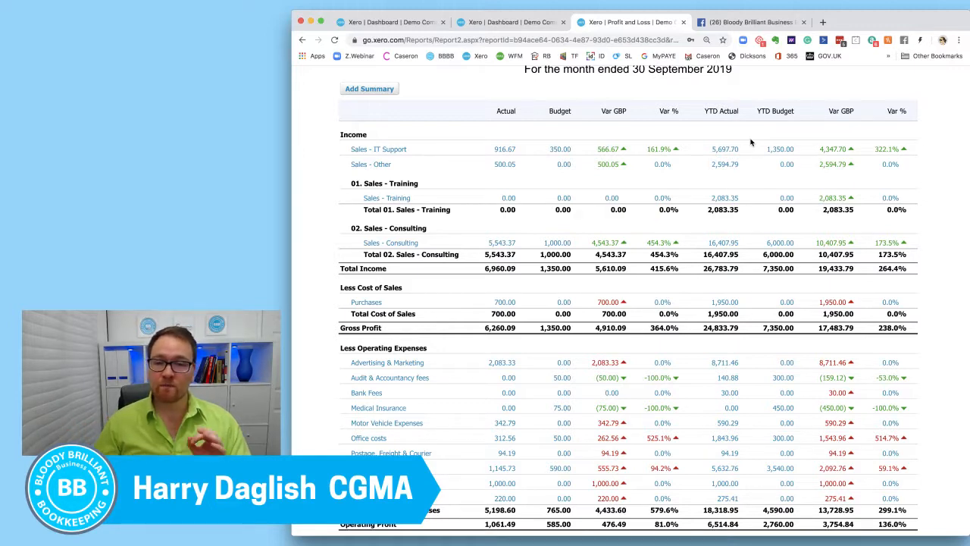
Open the Profit and Loss report offered in the full reports list.
{"action": "scroll", "coordinate": [689, 164], "scroll_direction": "up", "scroll_amount": 5}
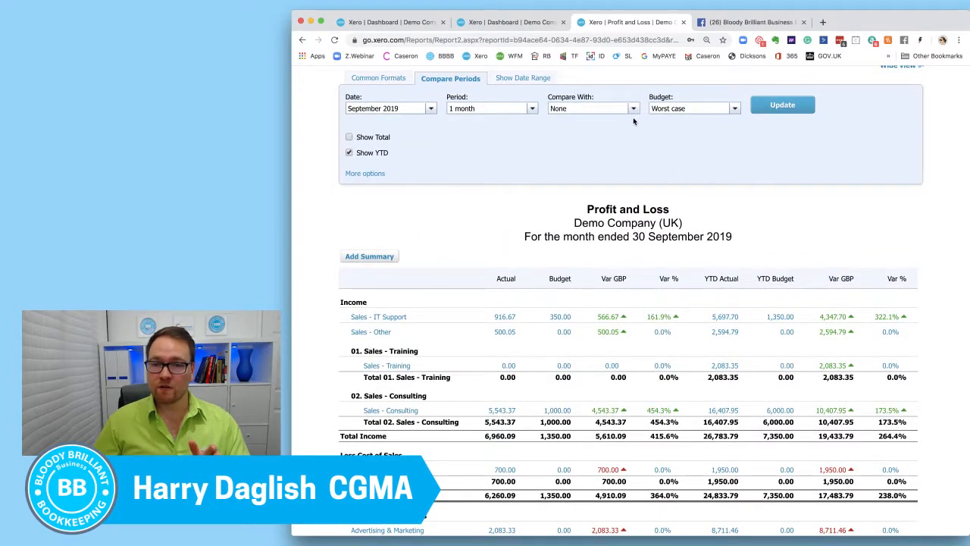
{"action": "scroll", "coordinate": [635, 123], "scroll_direction": "up", "scroll_amount": 1}
{"action": "scroll", "coordinate": [635, 122], "scroll_direction": "up", "scroll_amount": 3}
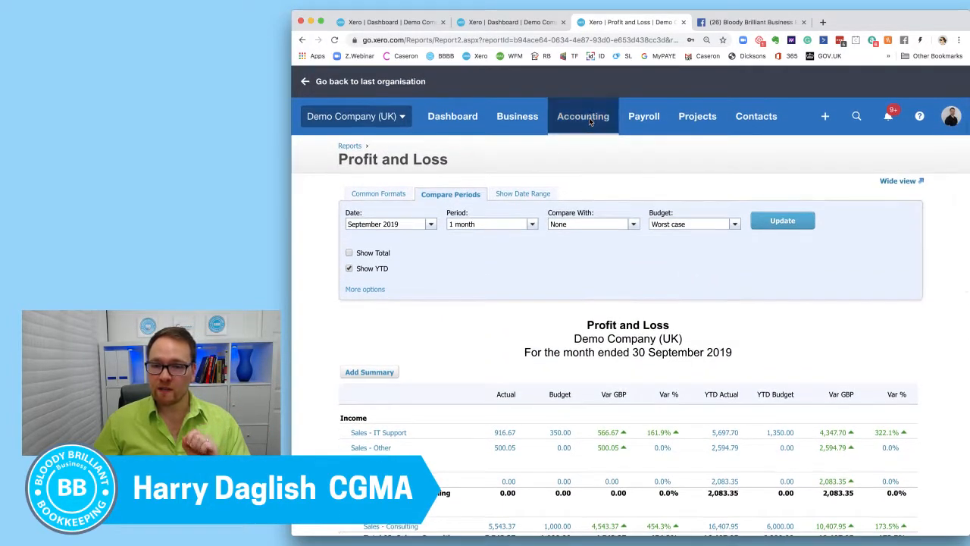
{"action": "left_click", "coordinate": [587, 117]}
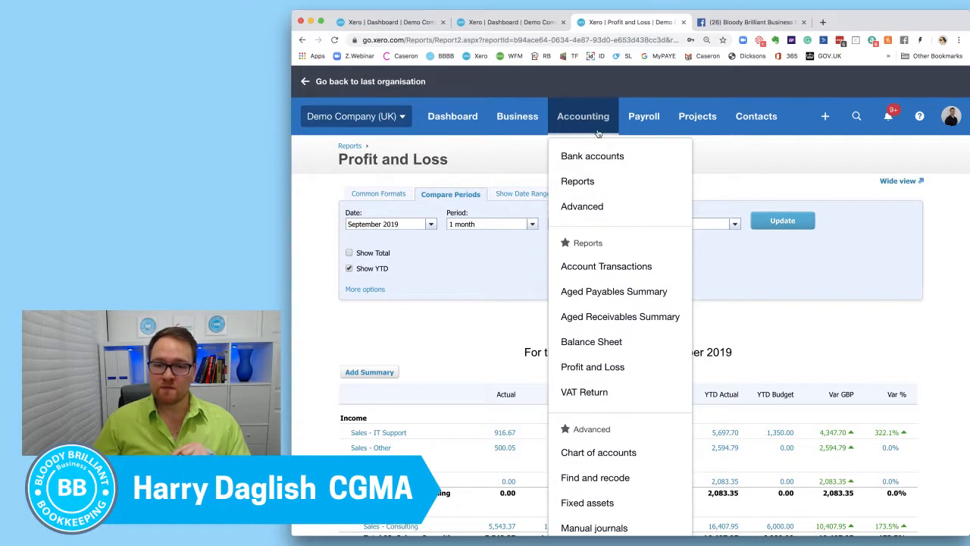
{"action": "left_click", "coordinate": [576, 182]}
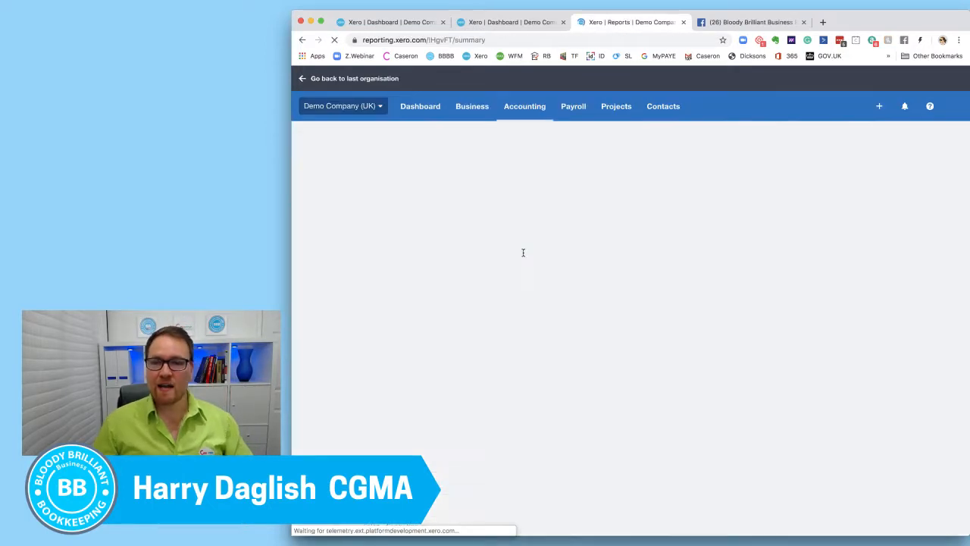
{"action": "left_click", "coordinate": [448, 265]}
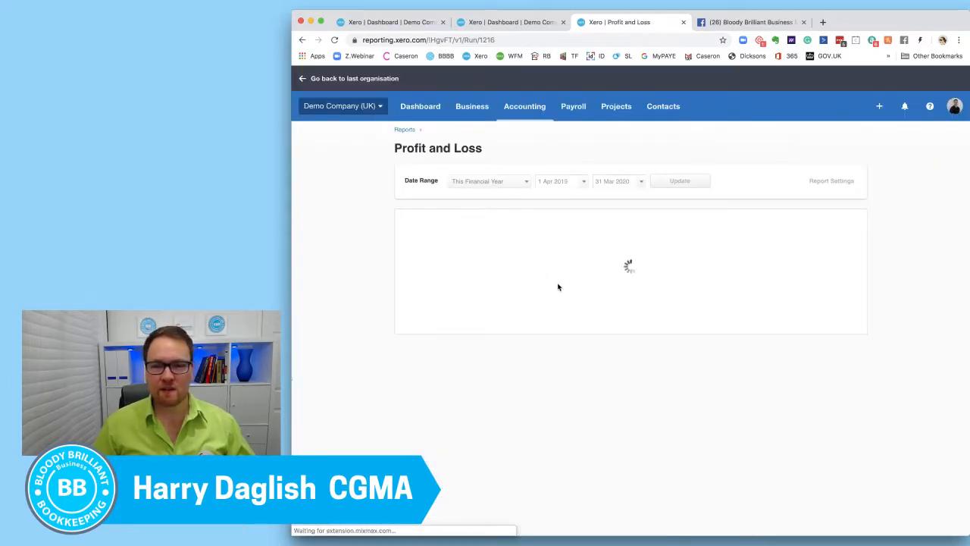
Set the Profit and Loss date range to Last Month and update the report.
{"action": "left_click", "coordinate": [519, 182]}
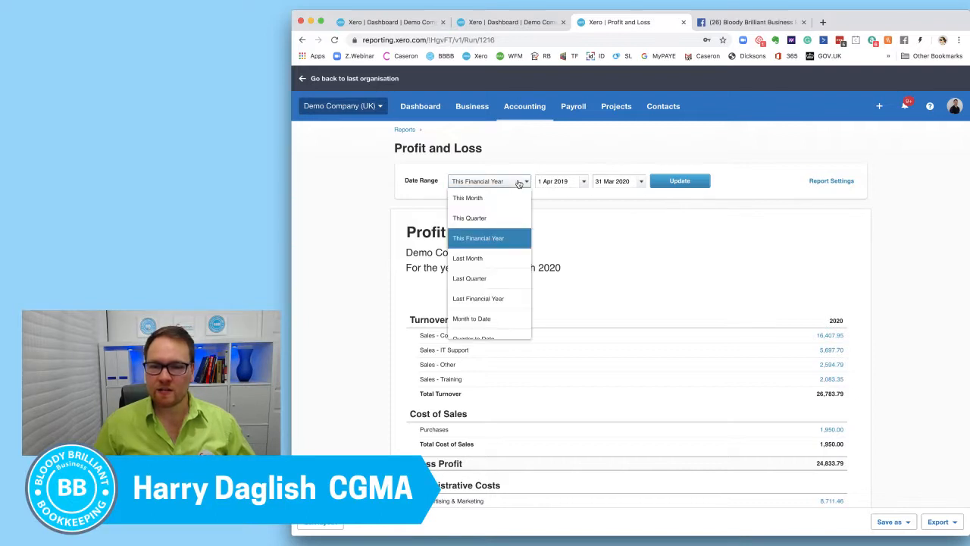
{"action": "left_click", "coordinate": [500, 260]}
{"action": "left_click", "coordinate": [688, 182]}
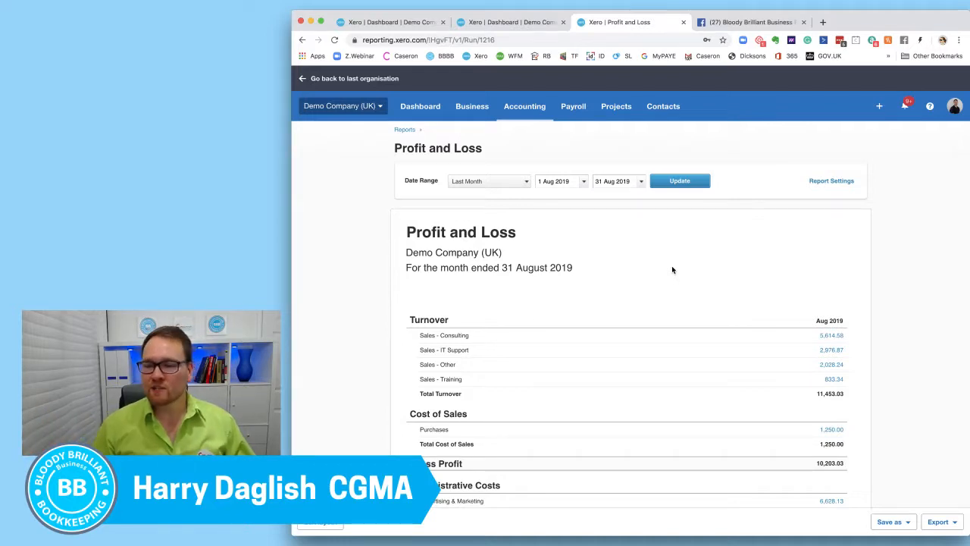
Open the layout of the August 2019 Profit and Loss report for editing.
{"action": "scroll", "coordinate": [672, 269], "scroll_direction": "down", "scroll_amount": 5}
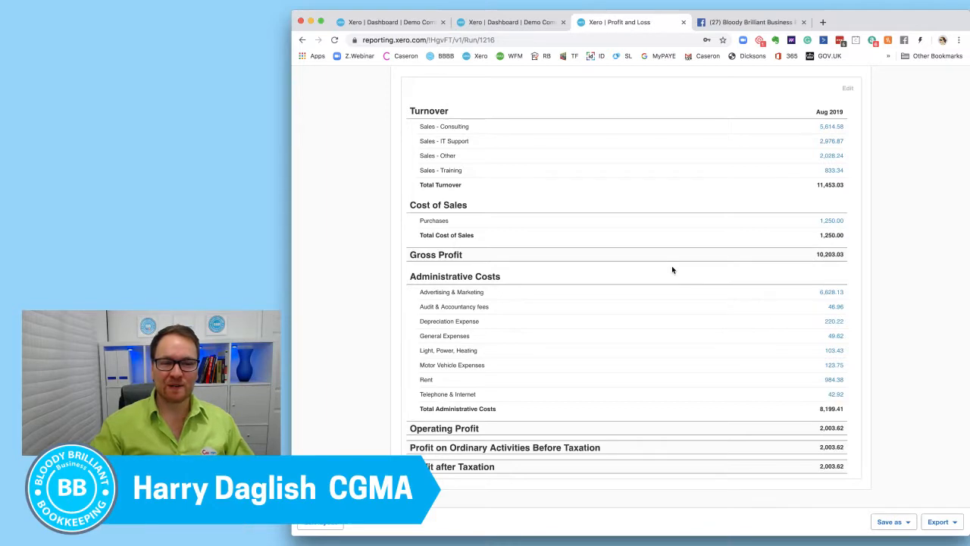
{"action": "scroll", "coordinate": [673, 276], "scroll_direction": "up", "scroll_amount": 3}
{"action": "scroll", "coordinate": [674, 282], "scroll_direction": "up", "scroll_amount": 2}
{"action": "scroll", "coordinate": [673, 281], "scroll_direction": "down", "scroll_amount": 6}
{"action": "scroll", "coordinate": [677, 325], "scroll_direction": "up", "scroll_amount": 1}
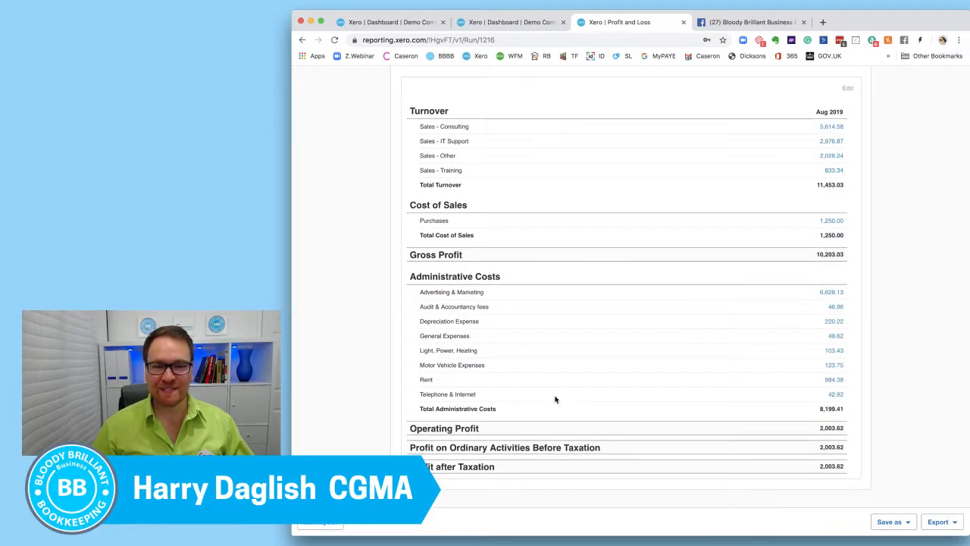
{"action": "left_click", "coordinate": [318, 521]}
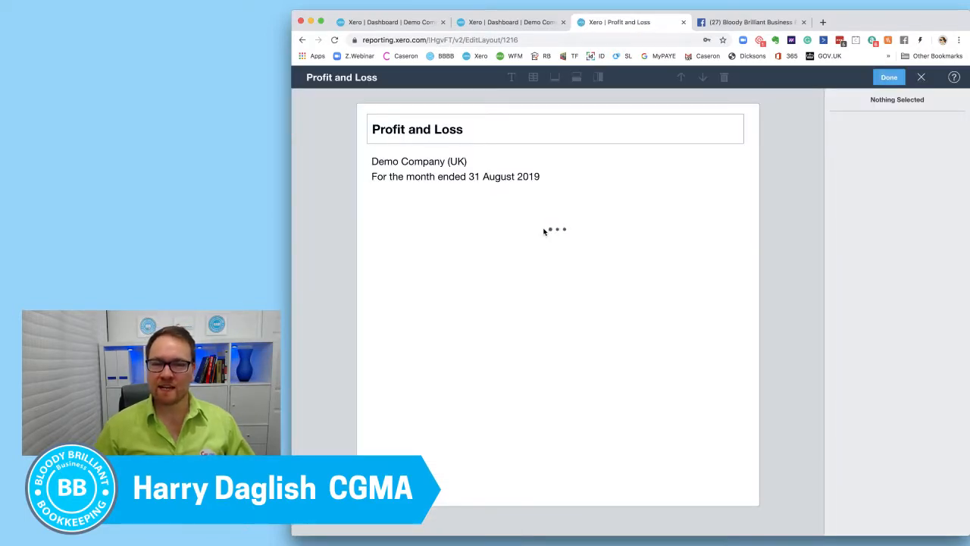
Add two date columns ahead of Aug 2019, covering Jul 2019 and Jun 2019.
{"action": "left_click", "coordinate": [681, 229]}
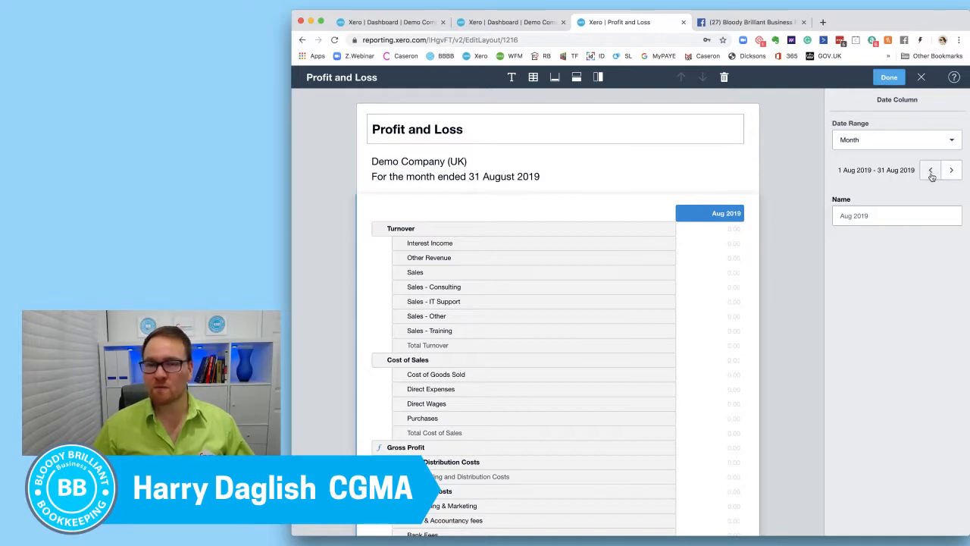
{"action": "left_click", "coordinate": [576, 77]}
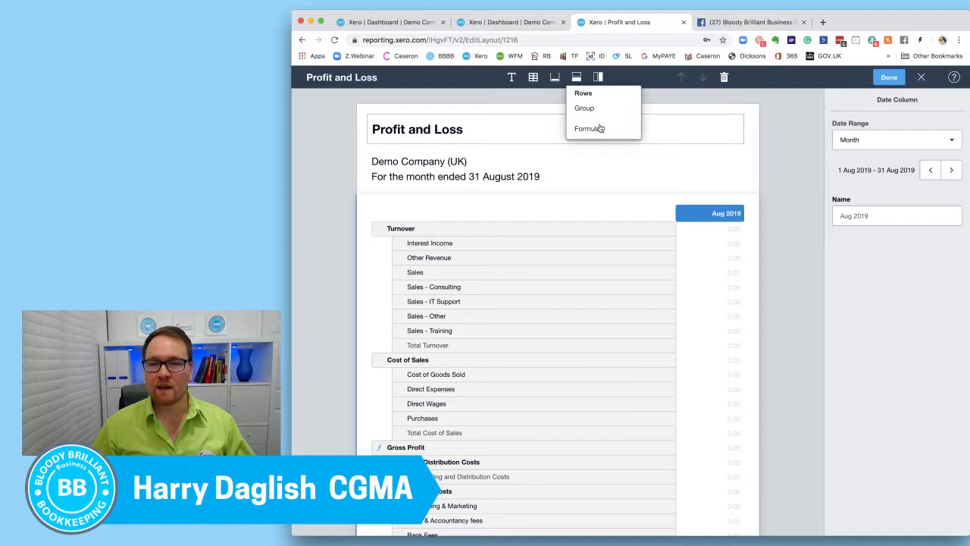
{"action": "left_click", "coordinate": [598, 77]}
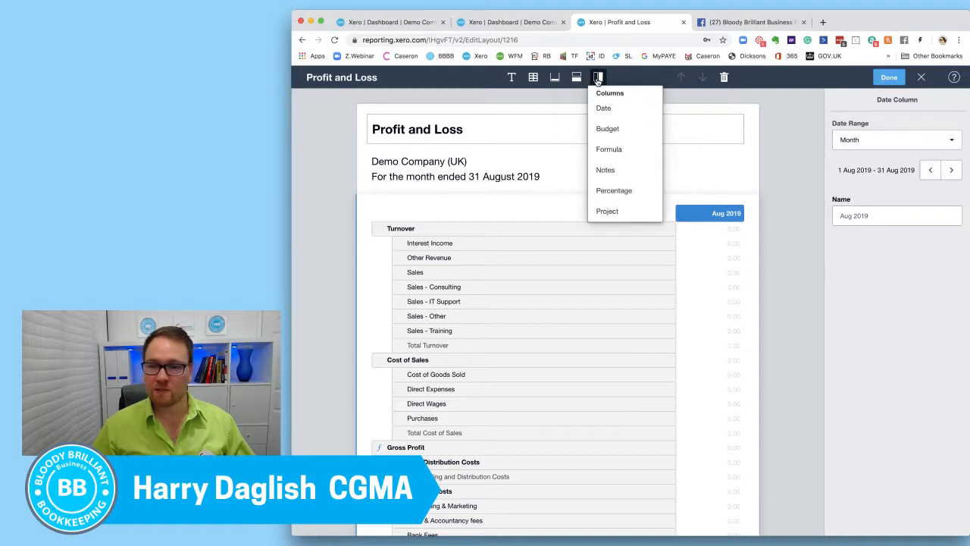
{"action": "left_click", "coordinate": [618, 116]}
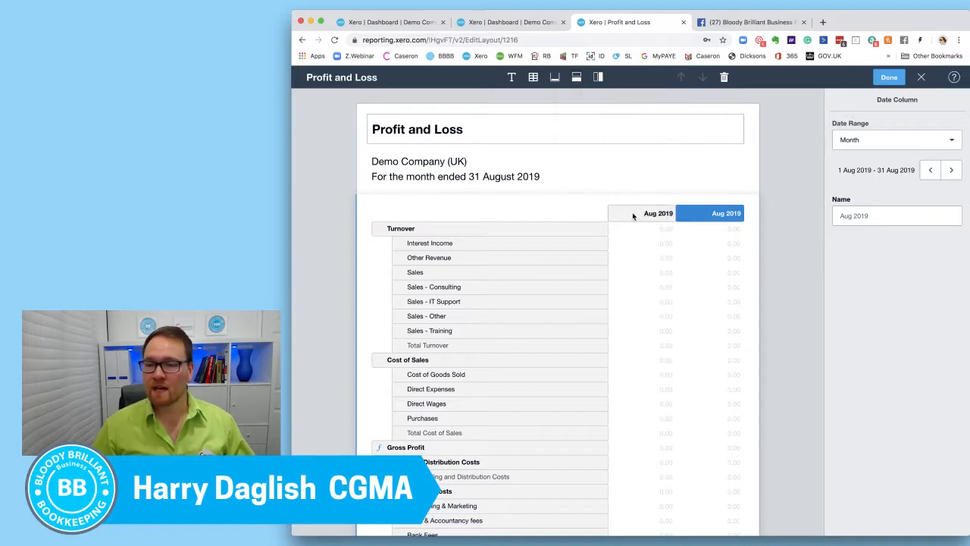
{"action": "left_click", "coordinate": [931, 170]}
{"action": "left_click", "coordinate": [598, 77]}
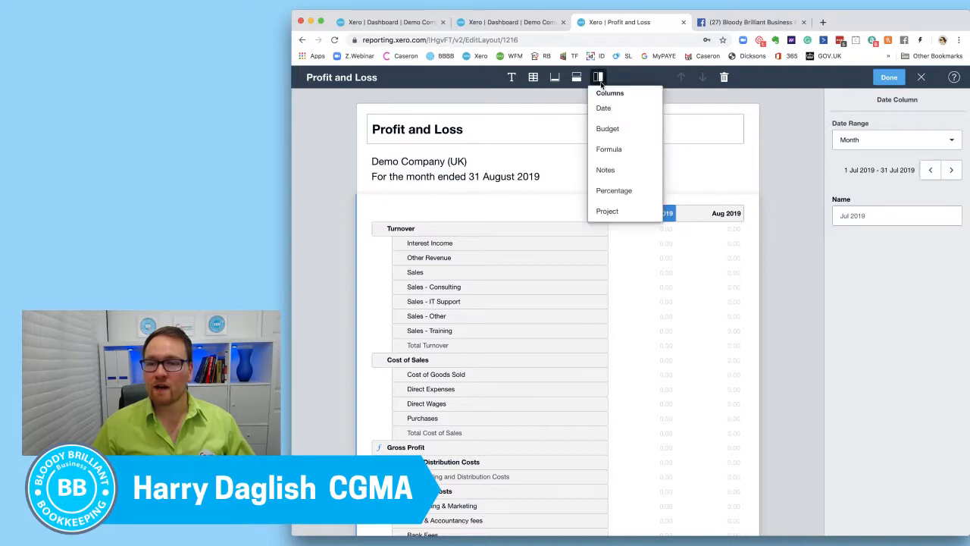
{"action": "left_click", "coordinate": [622, 114]}
{"action": "left_click_drag", "start_coordinate": [717, 217], "coordinate": [564, 212]}
{"action": "left_click", "coordinate": [931, 170]}
{"action": "left_click", "coordinate": [931, 169]}
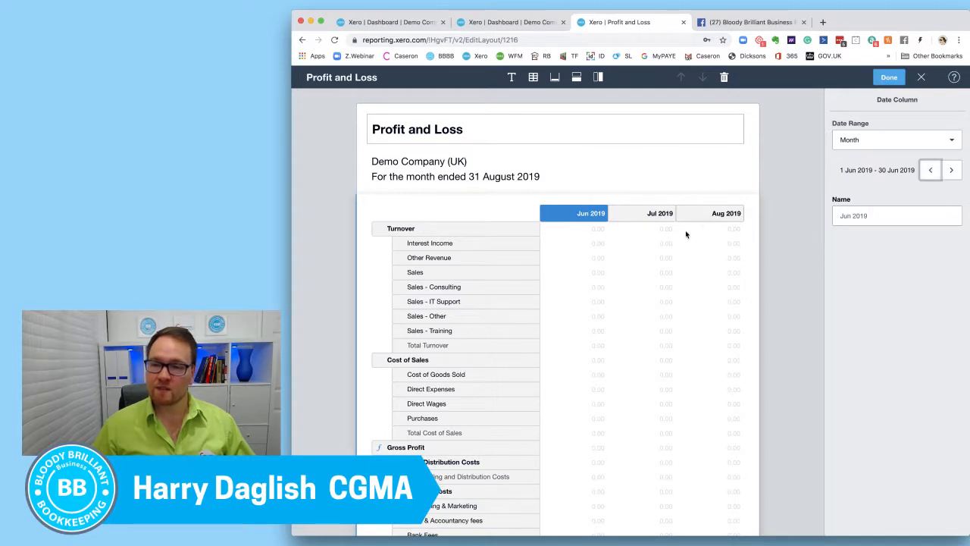
Shift the three date columns back so they cover Apr 2019, May 2019 and Jun 2019 in order.
{"action": "left_click", "coordinate": [722, 224]}
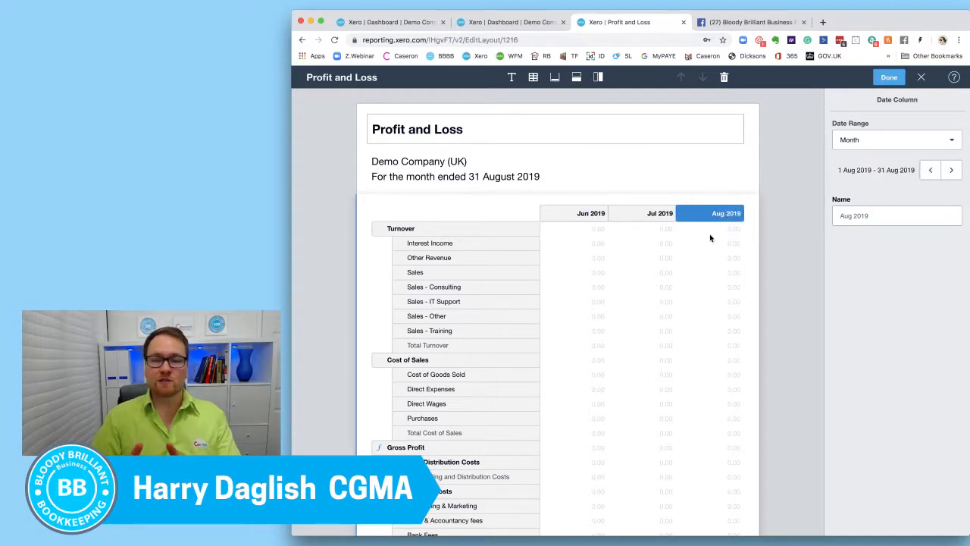
{"action": "left_click", "coordinate": [561, 213]}
{"action": "left_click", "coordinate": [930, 169]}
{"action": "left_click", "coordinate": [930, 170]}
{"action": "left_click", "coordinate": [649, 215]}
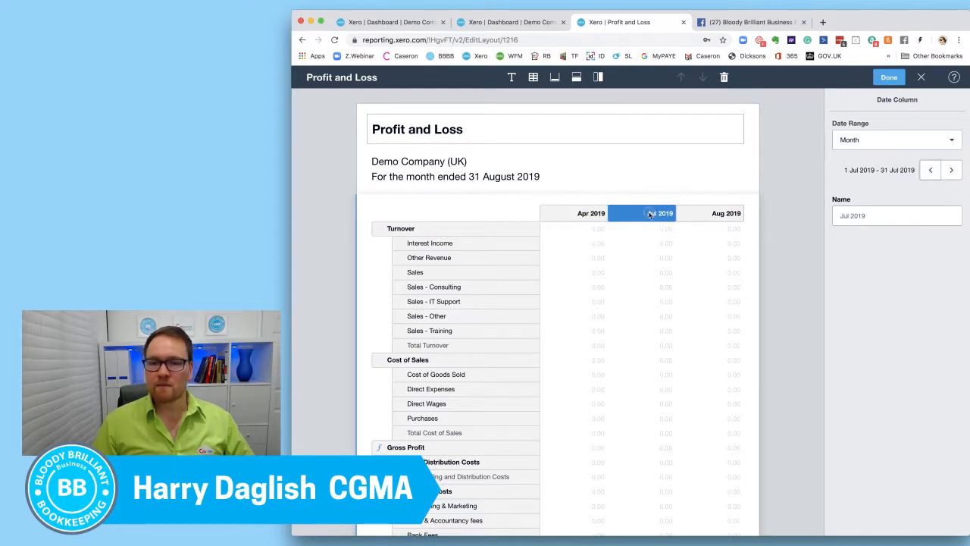
{"action": "left_click", "coordinate": [930, 170]}
{"action": "left_click", "coordinate": [930, 170]}
{"action": "left_click", "coordinate": [706, 215]}
{"action": "left_click", "coordinate": [930, 170]}
{"action": "left_click", "coordinate": [930, 169]}
{"action": "left_click", "coordinate": [930, 169]}
{"action": "left_click", "coordinate": [951, 170]}
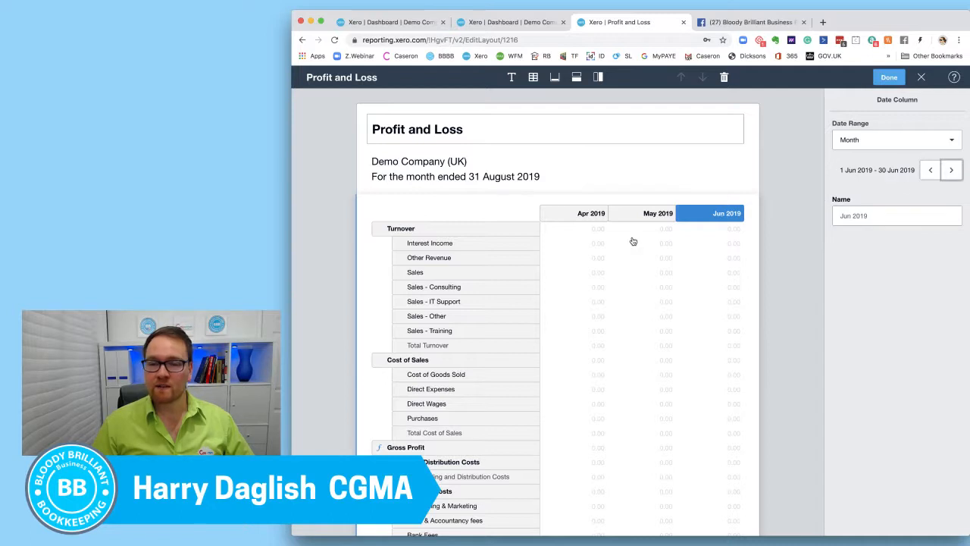
Add two monthly Overall Budget columns after Jun 2019, for Jul 2019 and Aug 2019.
{"action": "left_click", "coordinate": [597, 77]}
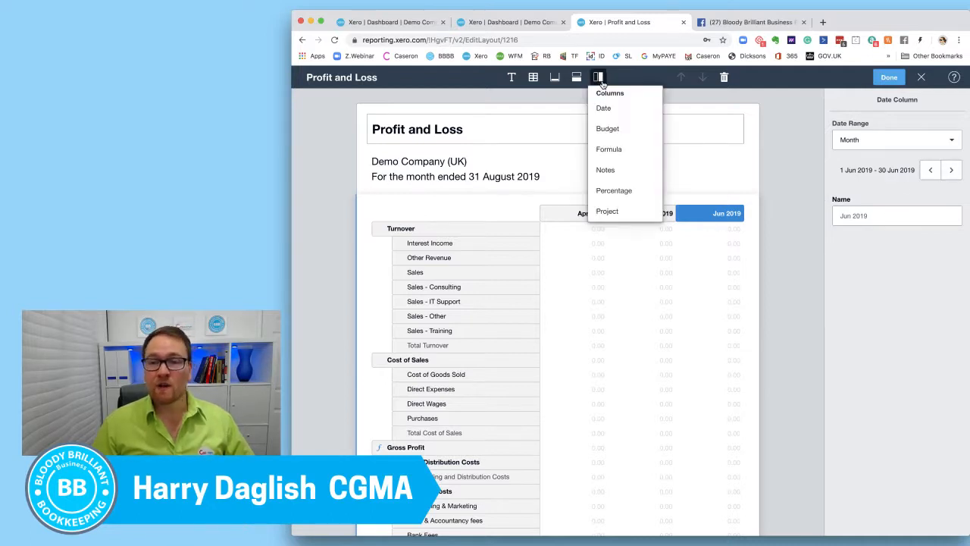
{"action": "left_click", "coordinate": [608, 128]}
{"action": "left_click", "coordinate": [928, 206]}
{"action": "left_click", "coordinate": [598, 77]}
{"action": "left_click", "coordinate": [633, 128]}
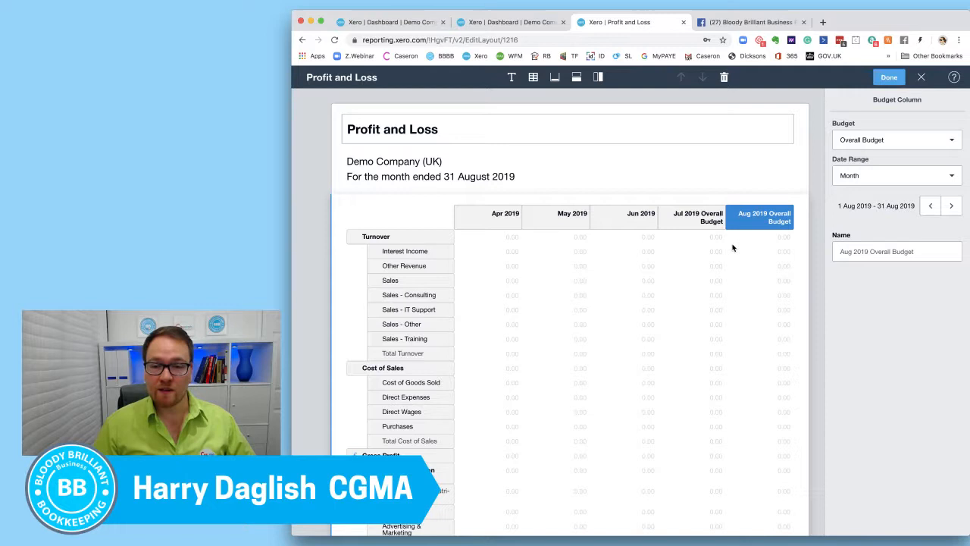
{"action": "left_click", "coordinate": [512, 220]}
{"action": "left_click", "coordinate": [685, 214]}
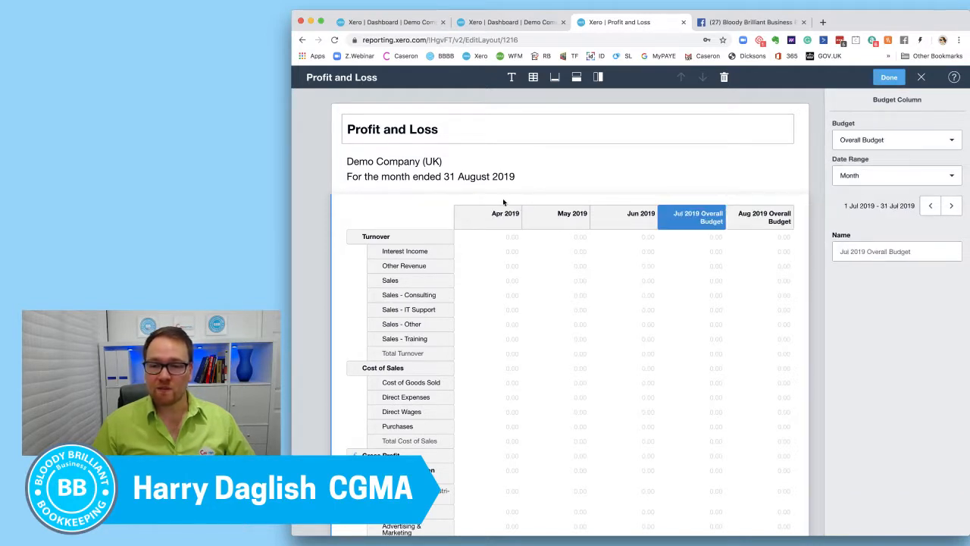
{"action": "left_click", "coordinate": [515, 218]}
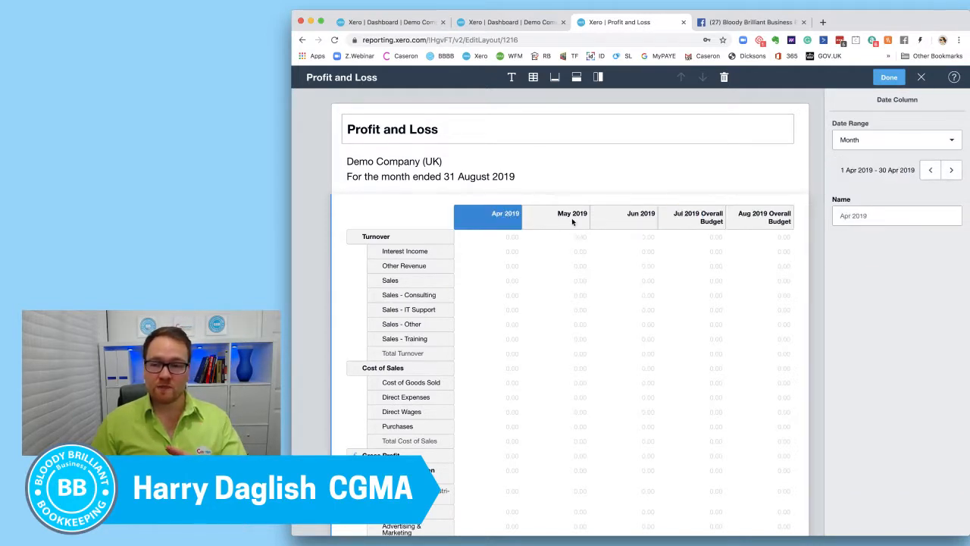
{"action": "left_click", "coordinate": [644, 218]}
{"action": "left_click", "coordinate": [700, 220]}
Add a formula column after the Aug 2019 Overall Budget column and name it YTD.
{"action": "left_click", "coordinate": [749, 219]}
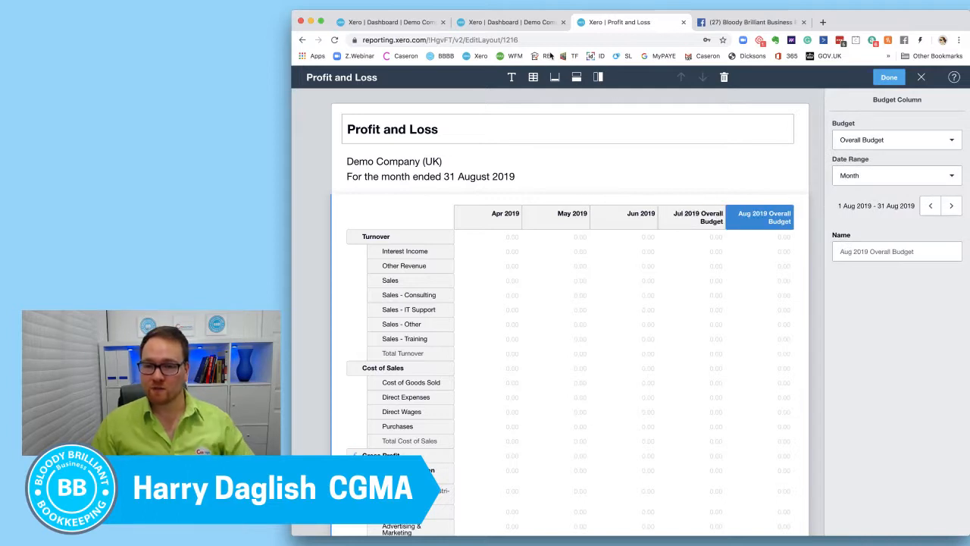
{"action": "left_click", "coordinate": [598, 78]}
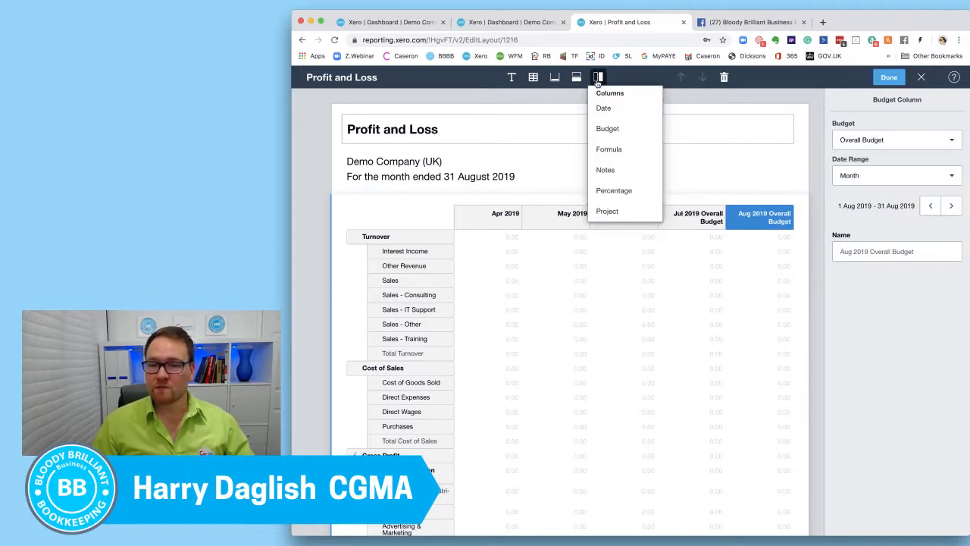
{"action": "left_click", "coordinate": [608, 149]}
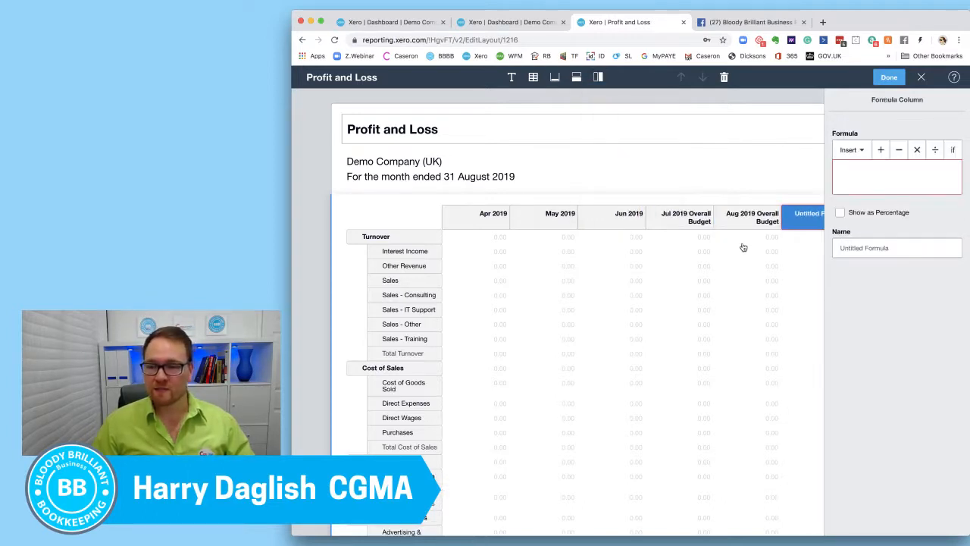
{"action": "left_click", "coordinate": [881, 247]}
{"action": "type", "text": "YTD"}
Build the YTD column's formula as Apr 2019 + May 2019 + Jun 2019.
{"action": "left_click", "coordinate": [877, 176]}
{"action": "left_click", "coordinate": [850, 149]}
{"action": "left_click", "coordinate": [864, 176]}
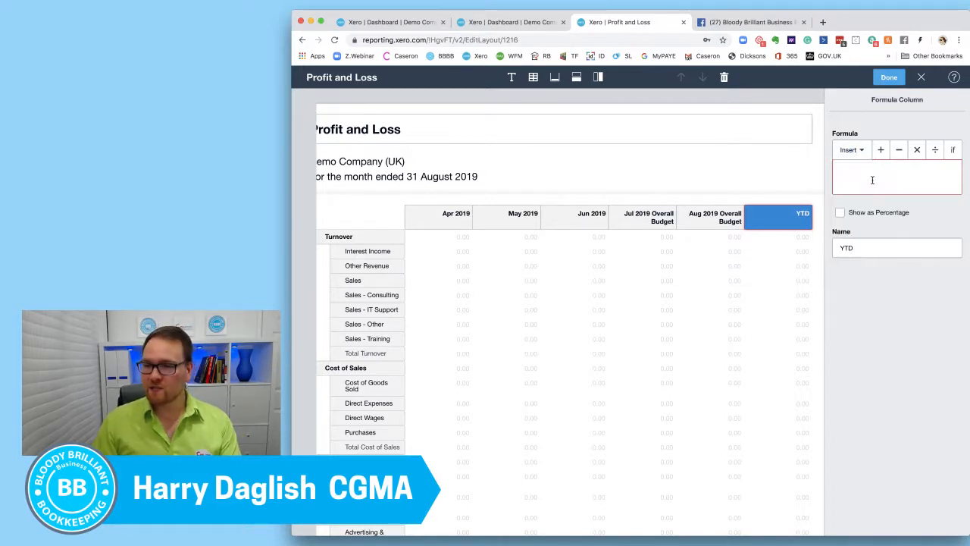
{"action": "left_click", "coordinate": [880, 149]}
{"action": "left_click", "coordinate": [851, 150]}
{"action": "left_click", "coordinate": [857, 198]}
{"action": "left_click", "coordinate": [880, 149]}
{"action": "left_click", "coordinate": [851, 150]}
{"action": "left_click", "coordinate": [886, 226]}
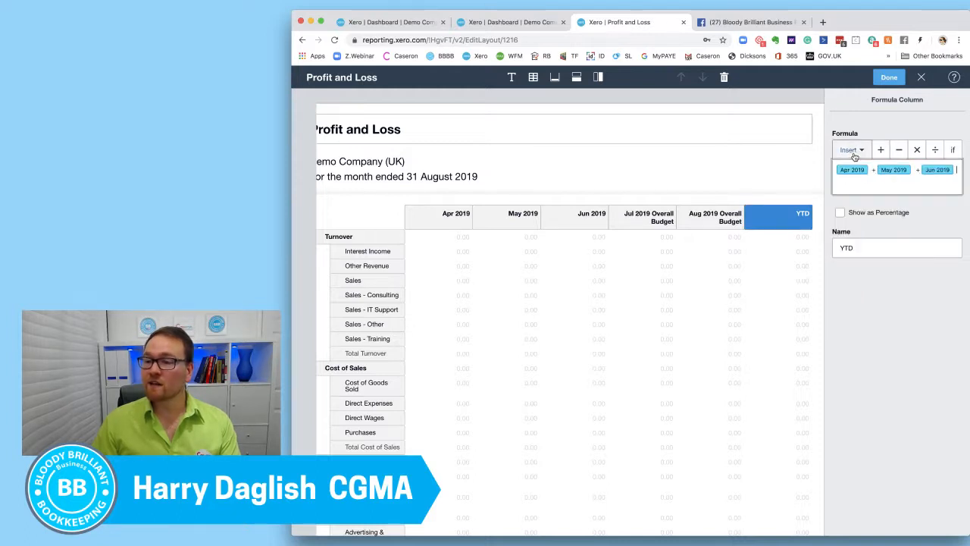
Extend the YTD formula by adding the Jul 2019 Overall Budget and Aug 2019 Overall Budget columns.
{"action": "left_click", "coordinate": [598, 78]}
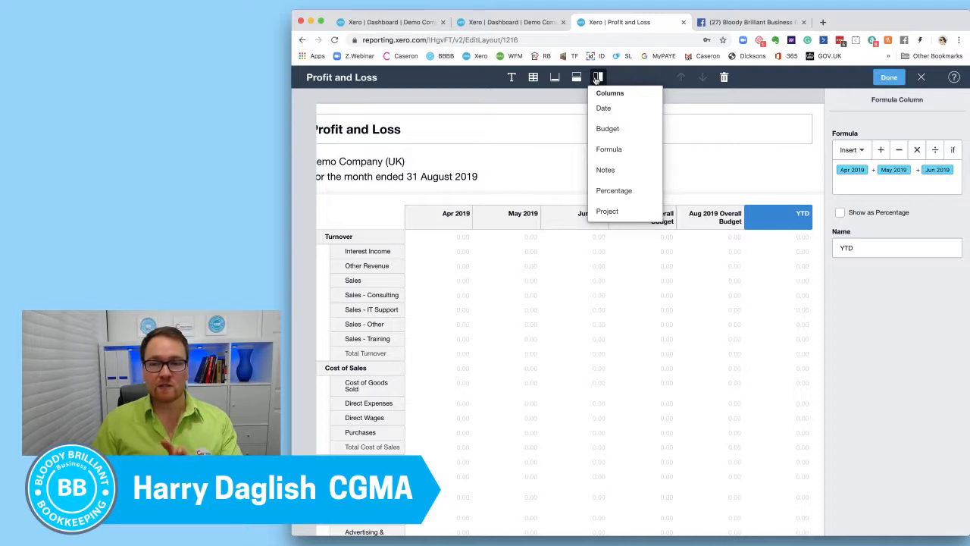
{"action": "left_click", "coordinate": [771, 219]}
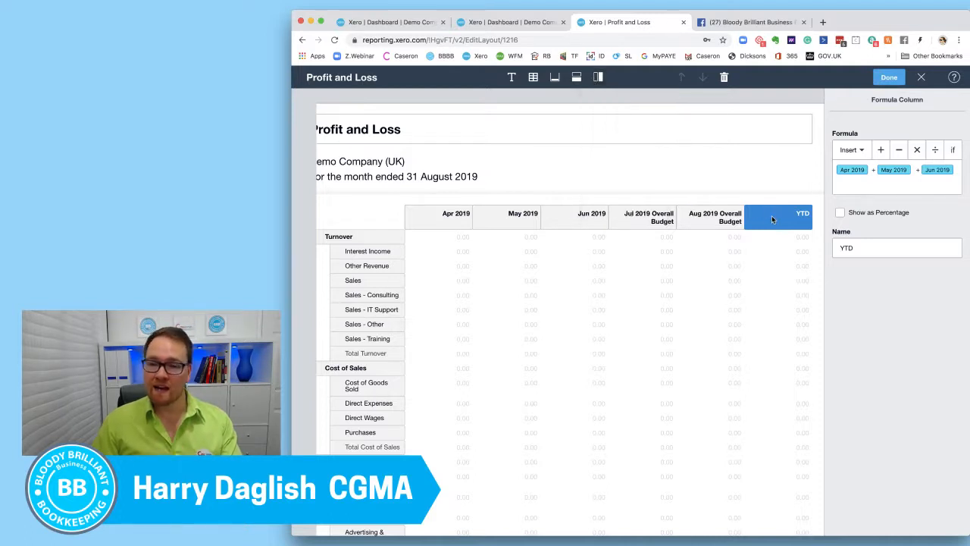
{"action": "left_click", "coordinate": [850, 150]}
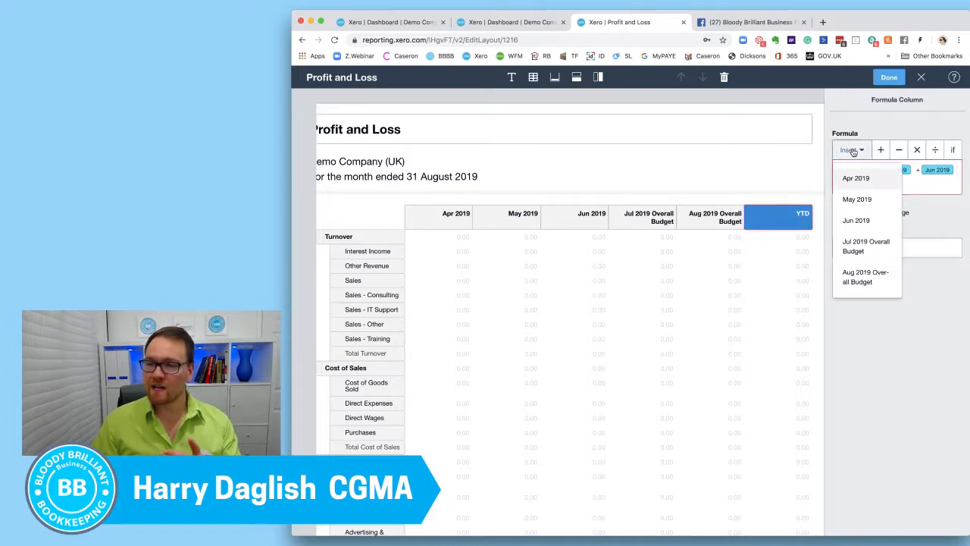
{"action": "left_click", "coordinate": [864, 242]}
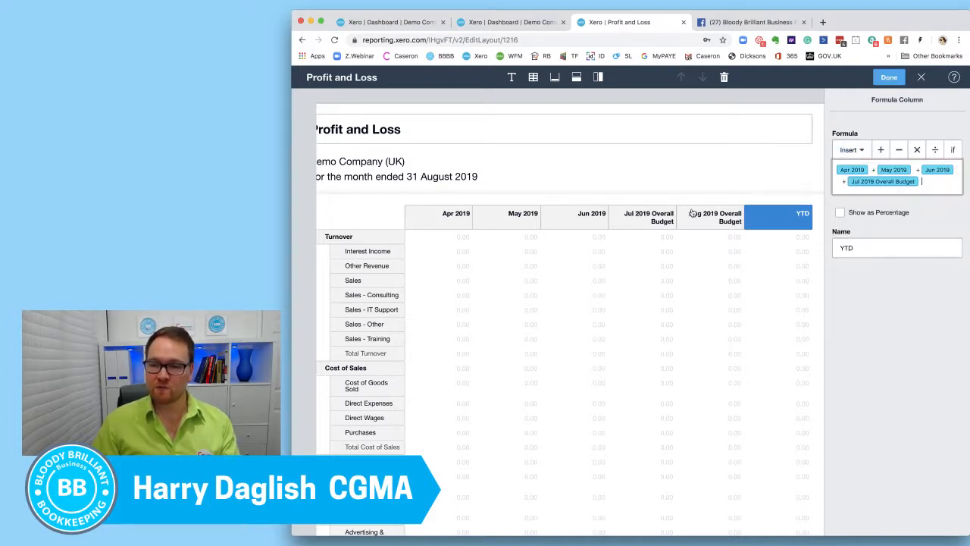
{"action": "left_click", "coordinate": [881, 149]}
{"action": "left_click", "coordinate": [849, 150]}
{"action": "left_click", "coordinate": [861, 281]}
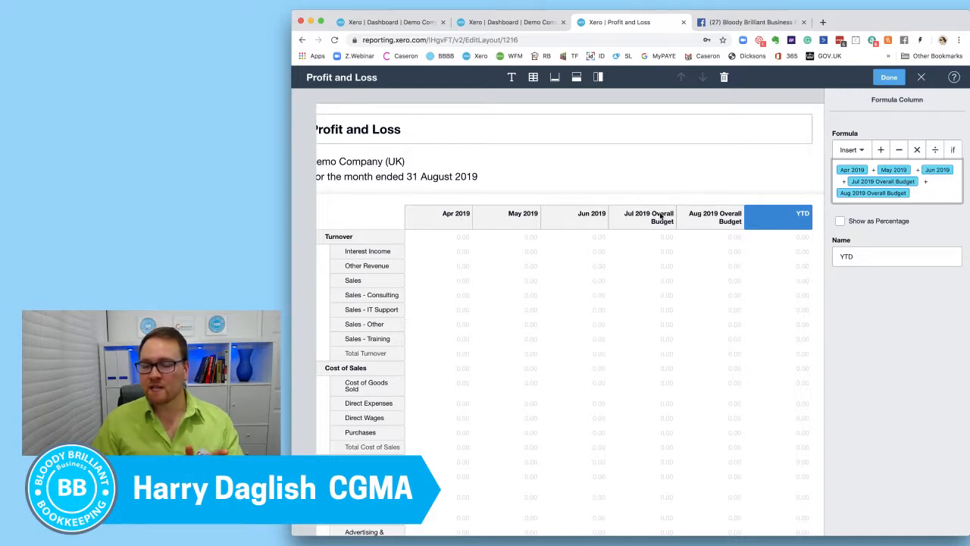
Apply the edited layout and review the monthly actual, budget and YTD columns in the report.
{"action": "left_click", "coordinate": [885, 81]}
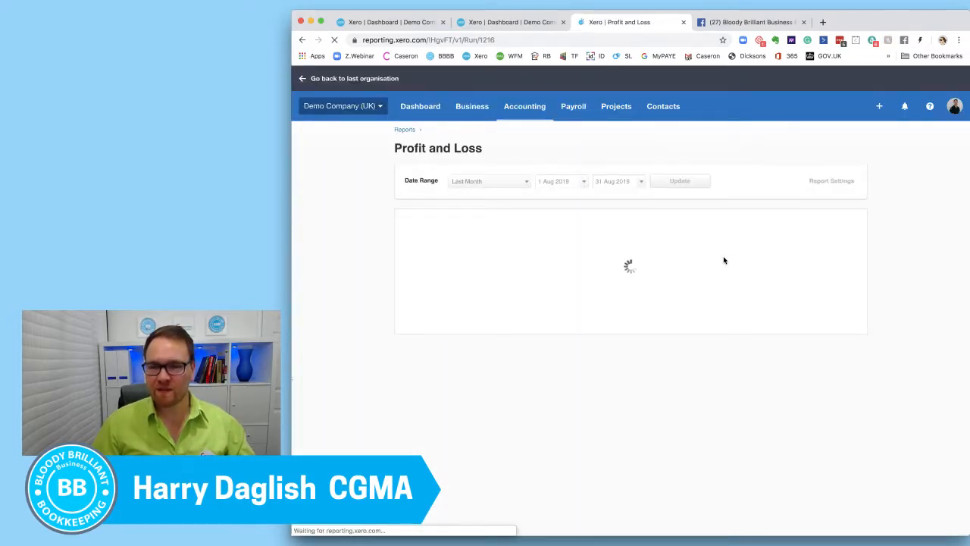
{"action": "scroll", "coordinate": [723, 264], "scroll_direction": "down", "scroll_amount": 1}
{"action": "scroll", "coordinate": [723, 263], "scroll_direction": "down", "scroll_amount": 3}
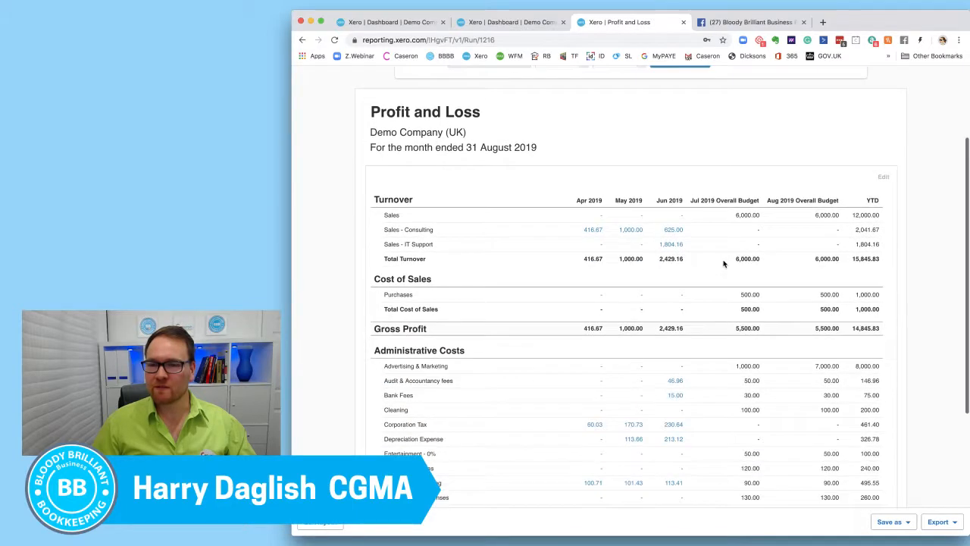
{"action": "scroll", "coordinate": [723, 264], "scroll_direction": "up", "scroll_amount": 2}
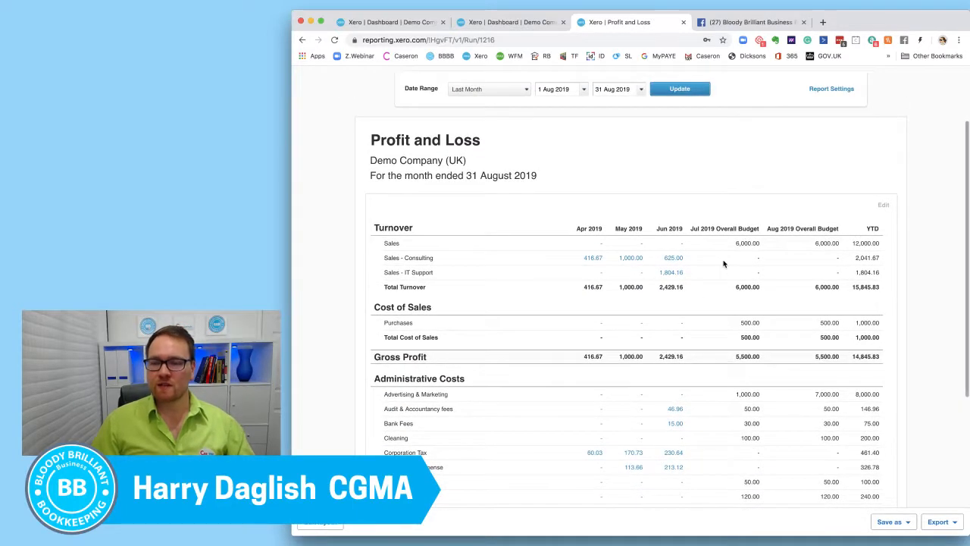
{"action": "scroll", "coordinate": [723, 264], "scroll_direction": "down", "scroll_amount": 1}
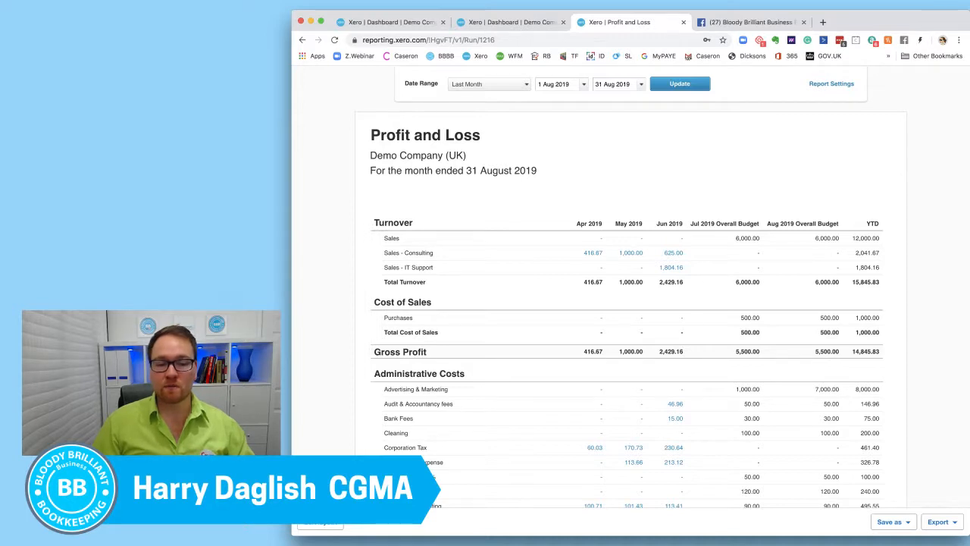
Reopen the report layout, switch the Jul 2019 and Aug 2019 budget columns to the Worst case budget, and apply the change.
{"action": "left_click", "coordinate": [336, 525]}
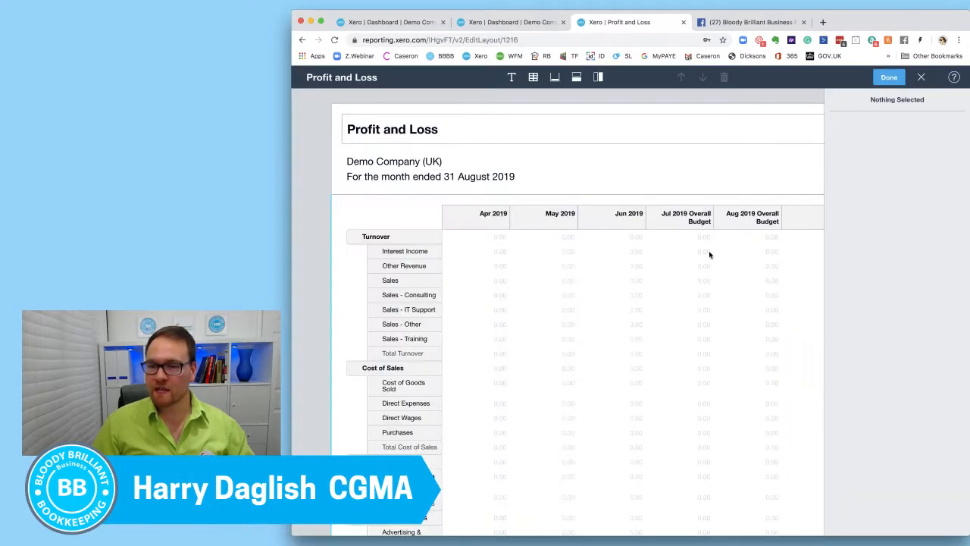
{"action": "left_click", "coordinate": [685, 216]}
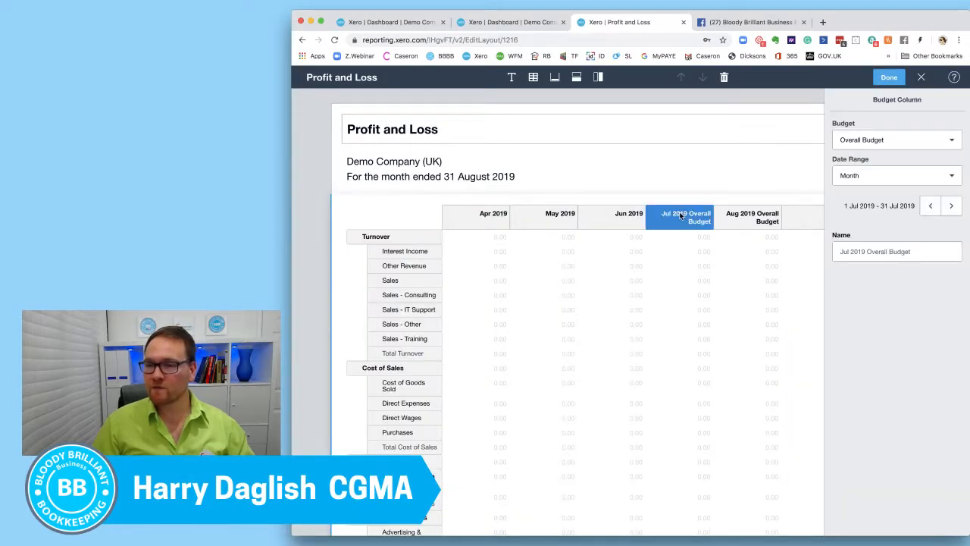
{"action": "left_click", "coordinate": [894, 140]}
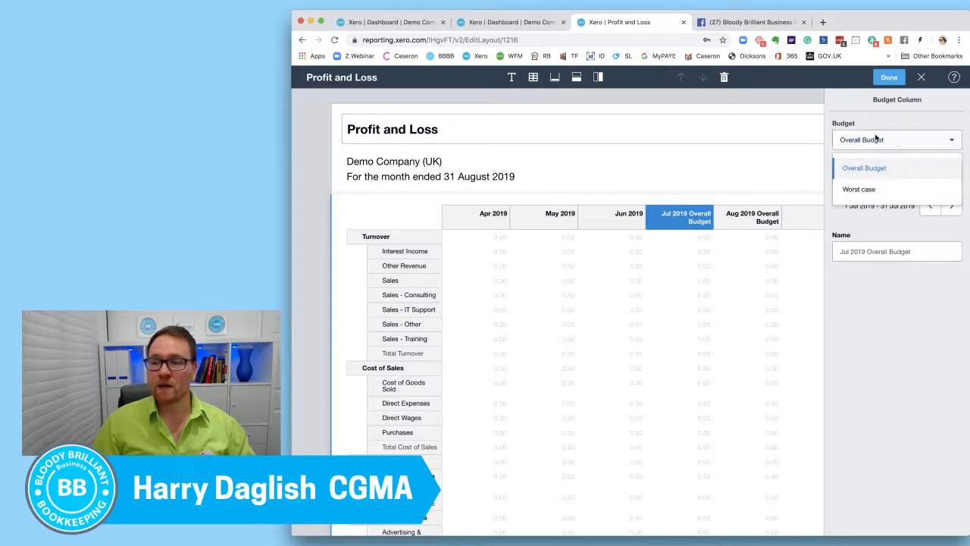
{"action": "left_click", "coordinate": [870, 188]}
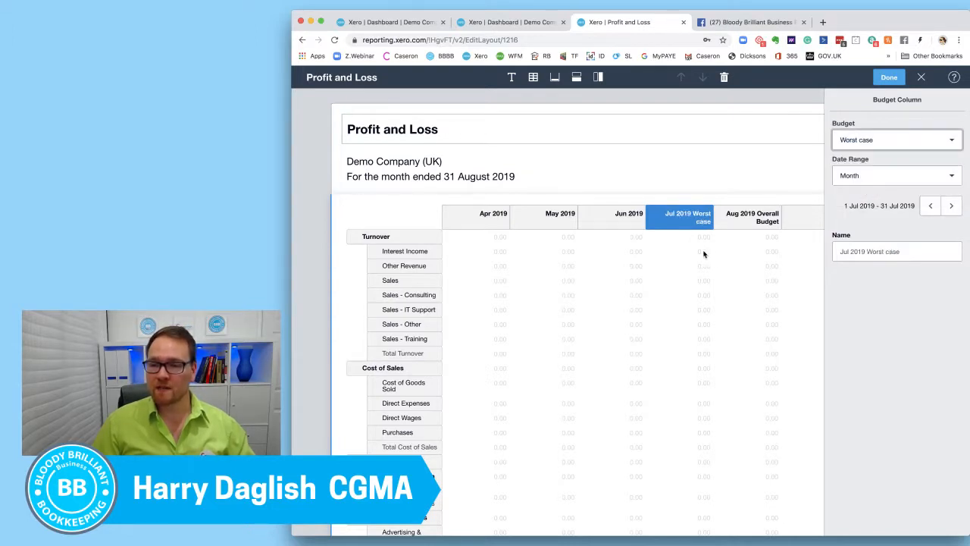
{"action": "left_click", "coordinate": [767, 216]}
{"action": "left_click", "coordinate": [894, 140]}
{"action": "left_click", "coordinate": [857, 186]}
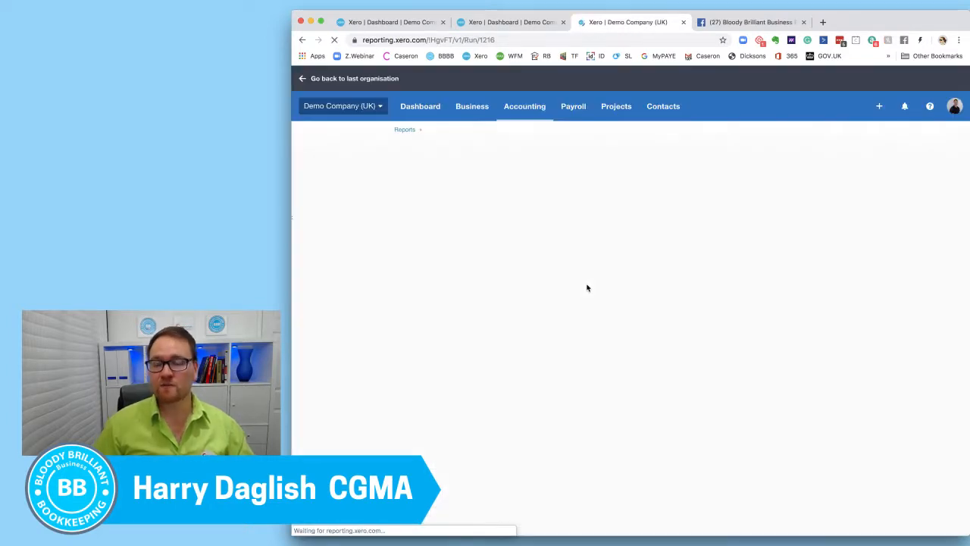
Review the July and August Worst case budget columns and the YTD column in the updated Profit and Loss report.
{"action": "scroll", "coordinate": [786, 259], "scroll_direction": "down", "scroll_amount": 5}
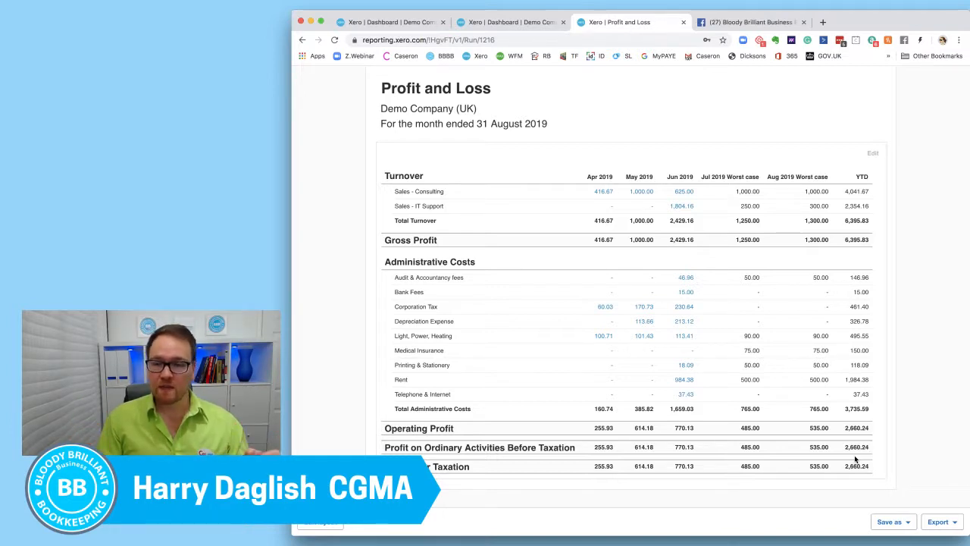
{"action": "scroll", "coordinate": [554, 350], "scroll_direction": "up", "scroll_amount": 2}
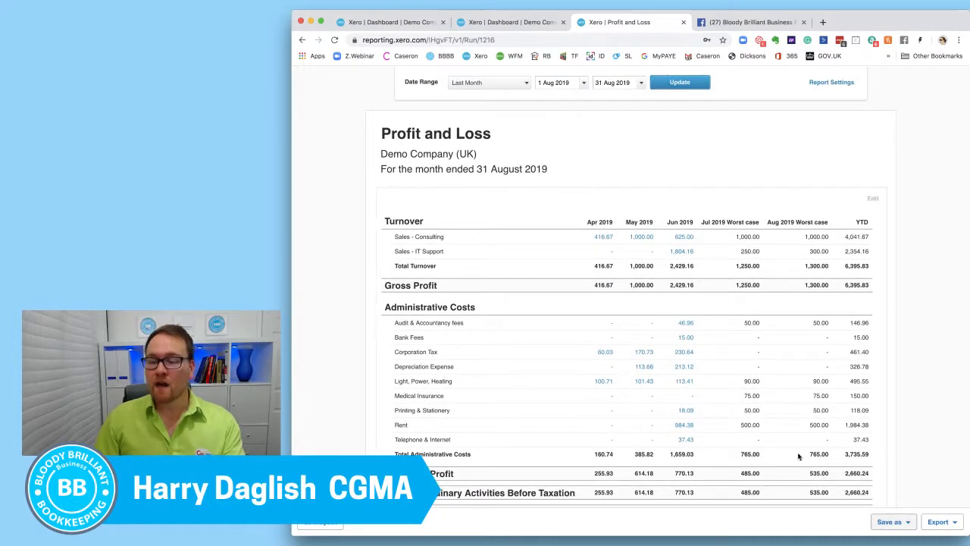
{"action": "scroll", "coordinate": [667, 424], "scroll_direction": "down", "scroll_amount": 2}
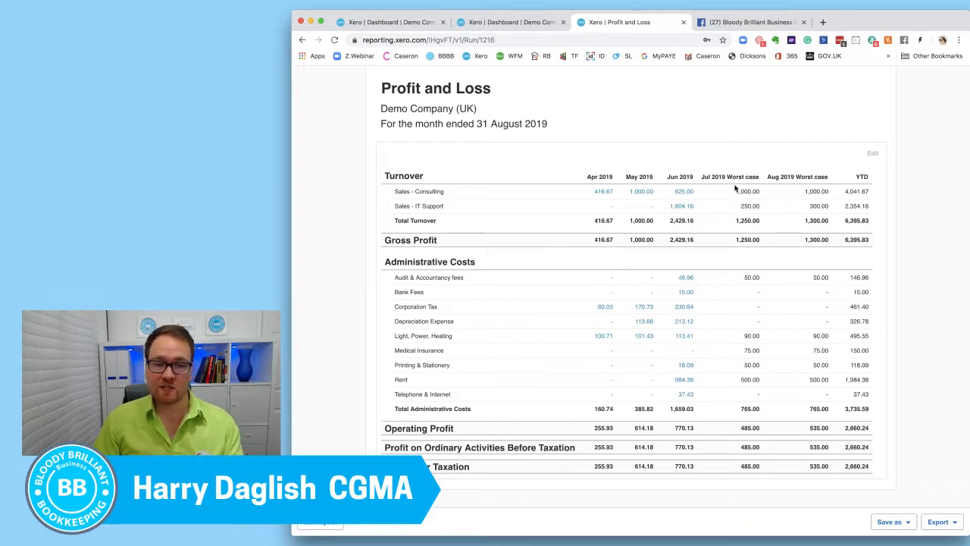
Reopen the report layout and add a Jul 2019 monthly date column between Jun 2019 and Jul 2019 Worst case.
{"action": "left_click", "coordinate": [321, 523]}
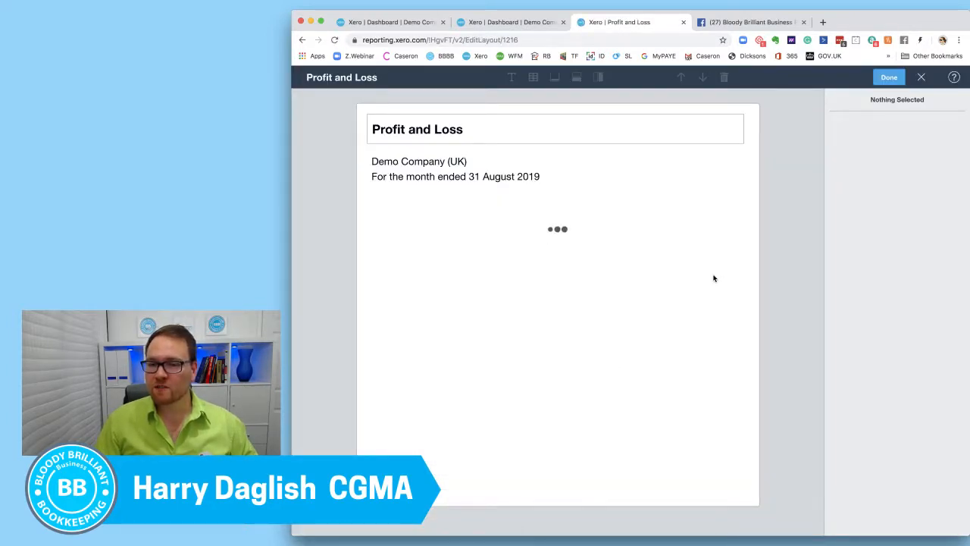
{"action": "left_click", "coordinate": [688, 231]}
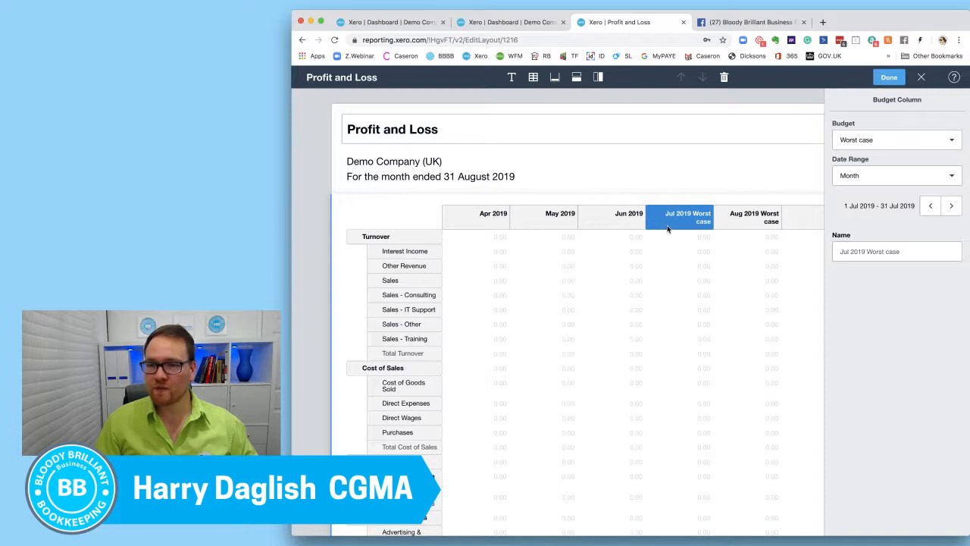
{"action": "left_click", "coordinate": [596, 78]}
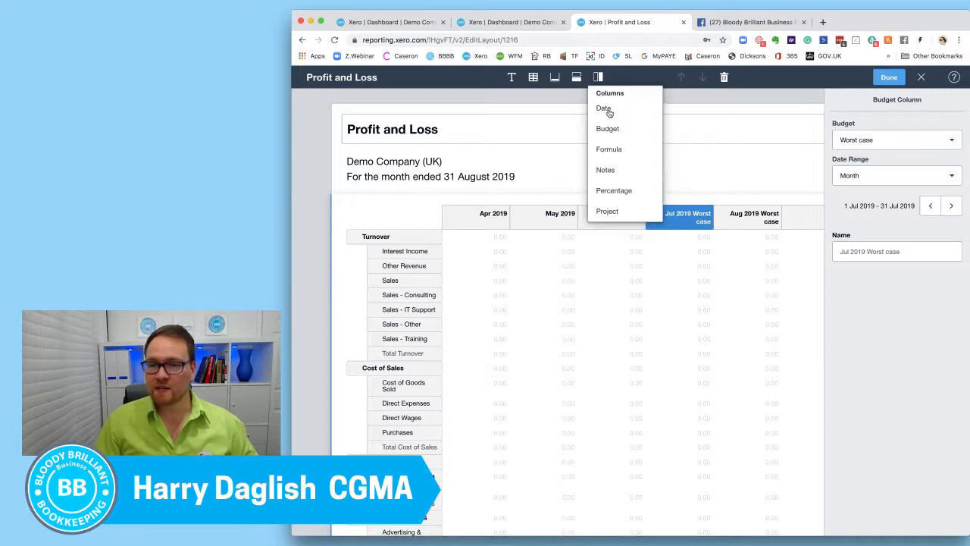
{"action": "left_click", "coordinate": [603, 108]}
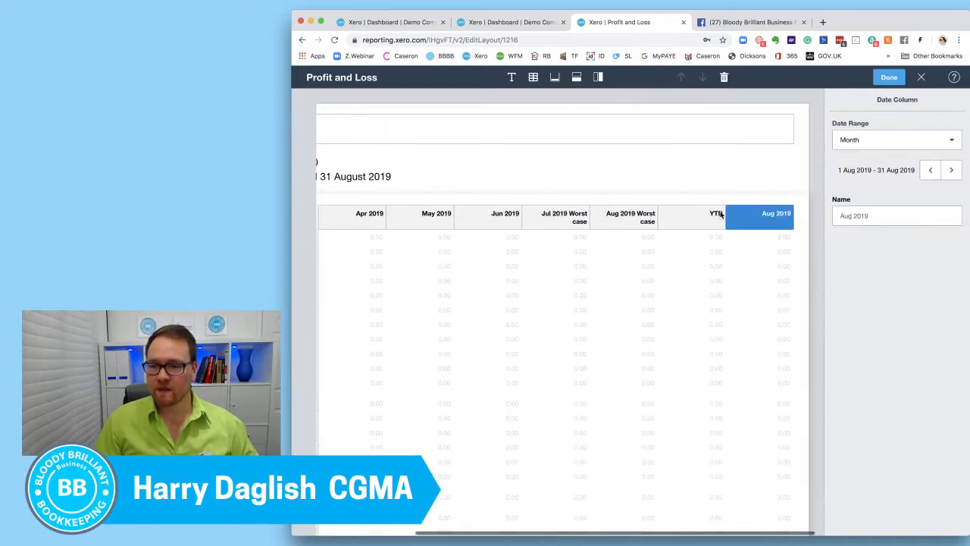
{"action": "left_click_drag", "start_coordinate": [798, 213], "coordinate": [620, 214]}
{"action": "left_click", "coordinate": [931, 170]}
Delete the Jul 2019 Worst case budget column from the layout.
{"action": "left_click", "coordinate": [681, 218]}
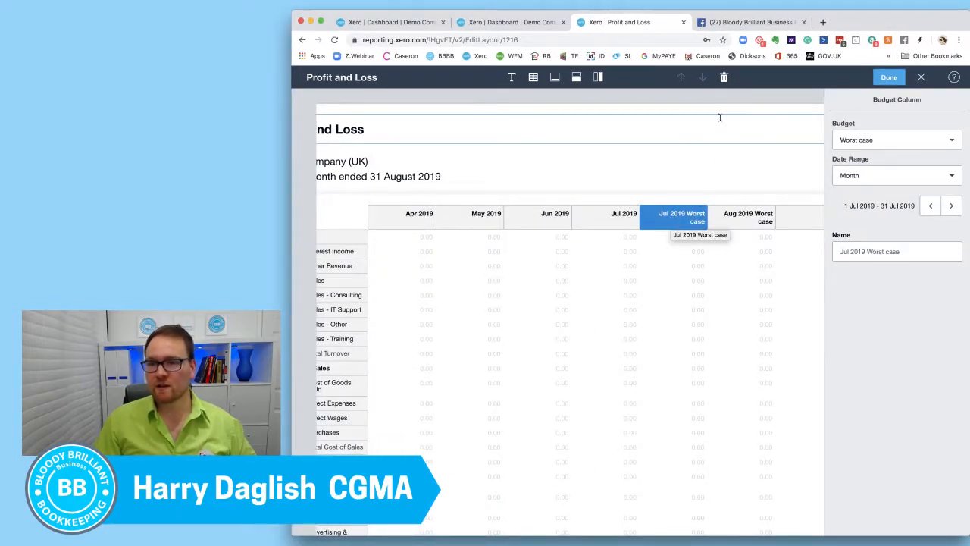
{"action": "left_click", "coordinate": [724, 78]}
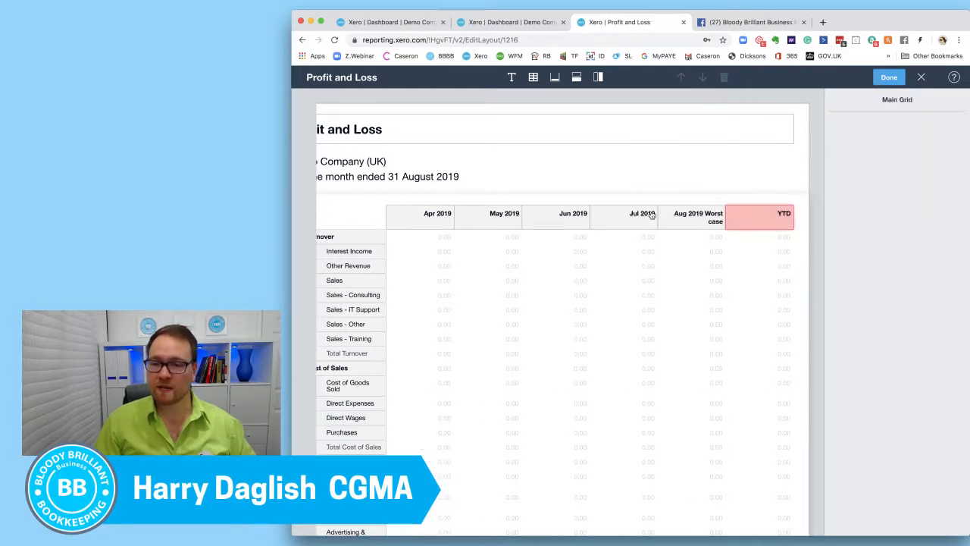
{"action": "left_click", "coordinate": [640, 217]}
Replace the deleted reference in the YTD formula with the Jul 2019 column and apply the edited layout.
{"action": "left_click", "coordinate": [753, 220]}
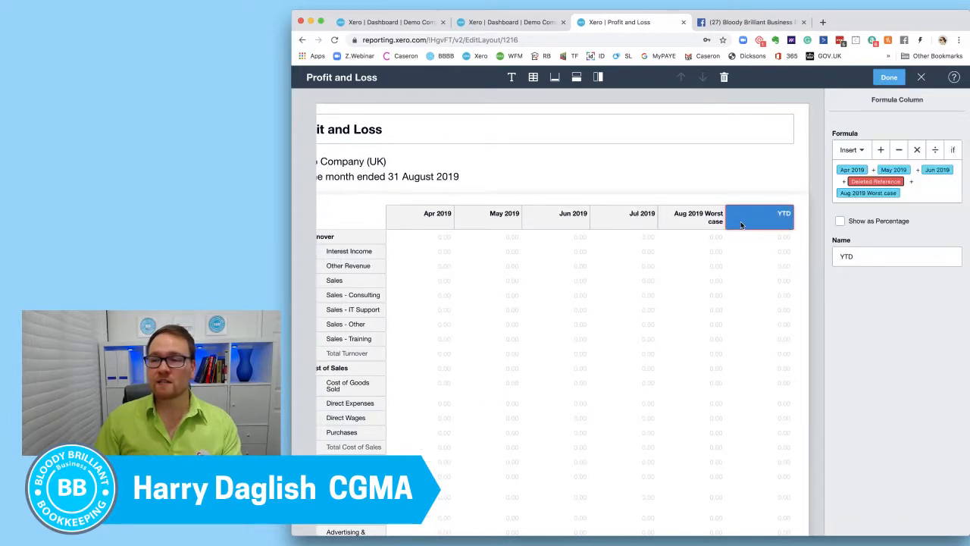
{"action": "left_click", "coordinate": [909, 182]}
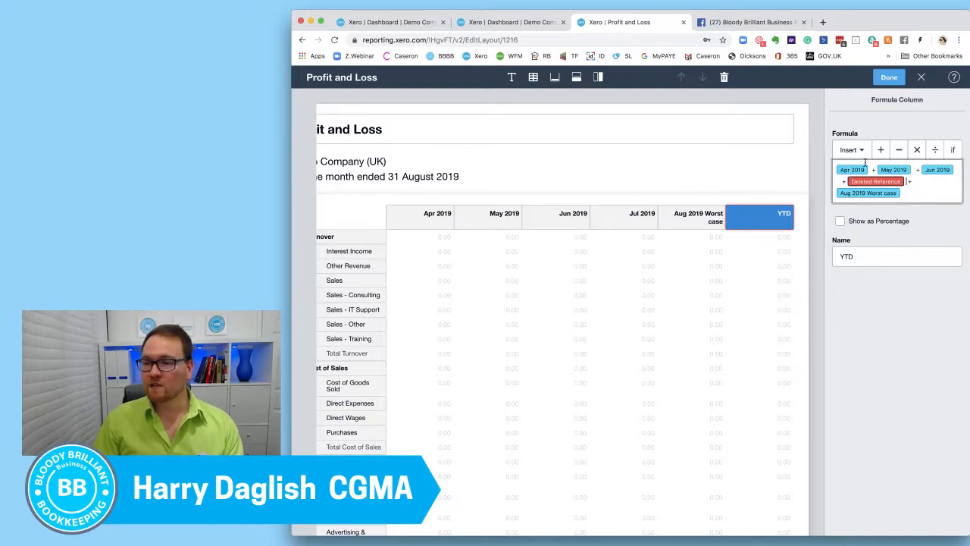
{"action": "key", "text": "BackSpace"}
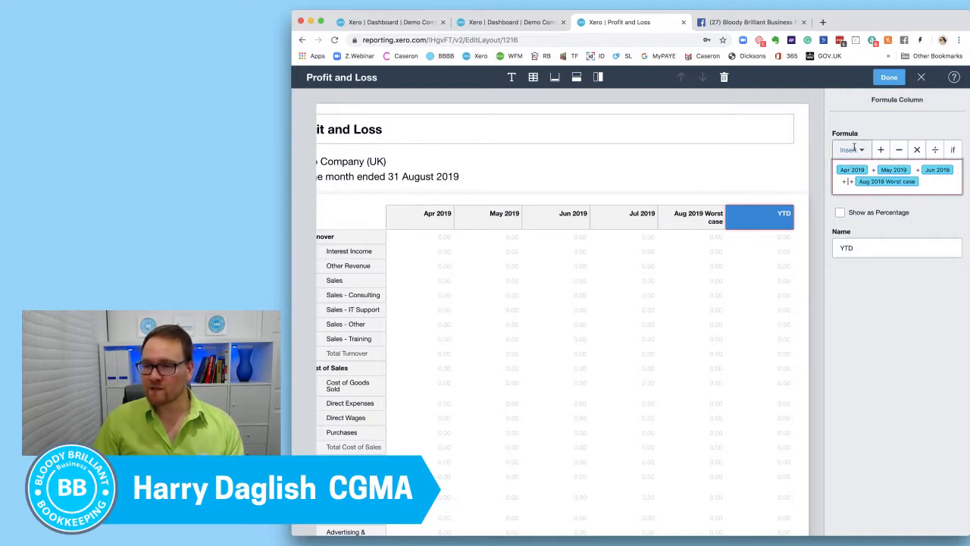
{"action": "left_click", "coordinate": [848, 150]}
{"action": "left_click", "coordinate": [853, 241]}
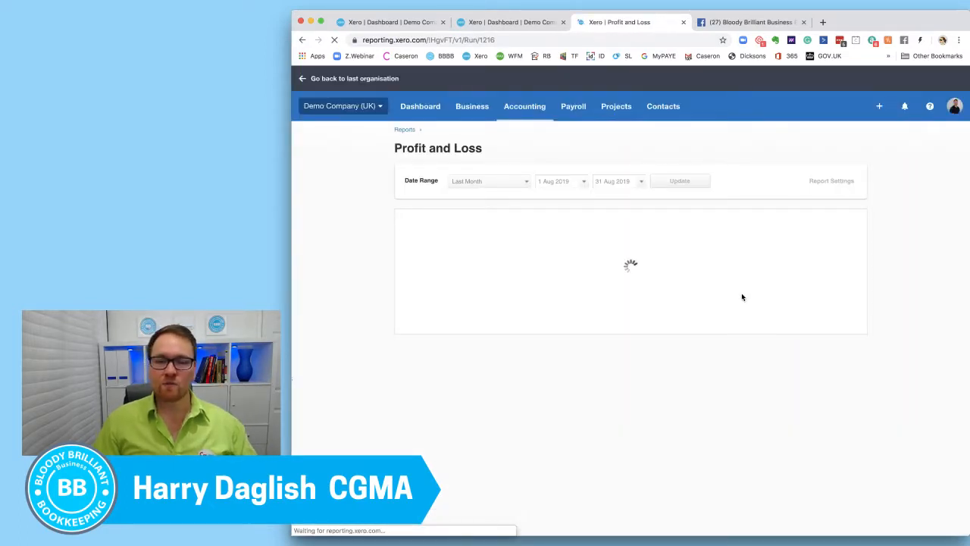
Examine the Jul 2019 actuals, the Aug 2019 Worst case budget and the YTD figures throughout the report.
{"action": "scroll", "coordinate": [754, 296], "scroll_direction": "down", "scroll_amount": 1}
{"action": "scroll", "coordinate": [754, 296], "scroll_direction": "down", "scroll_amount": 5}
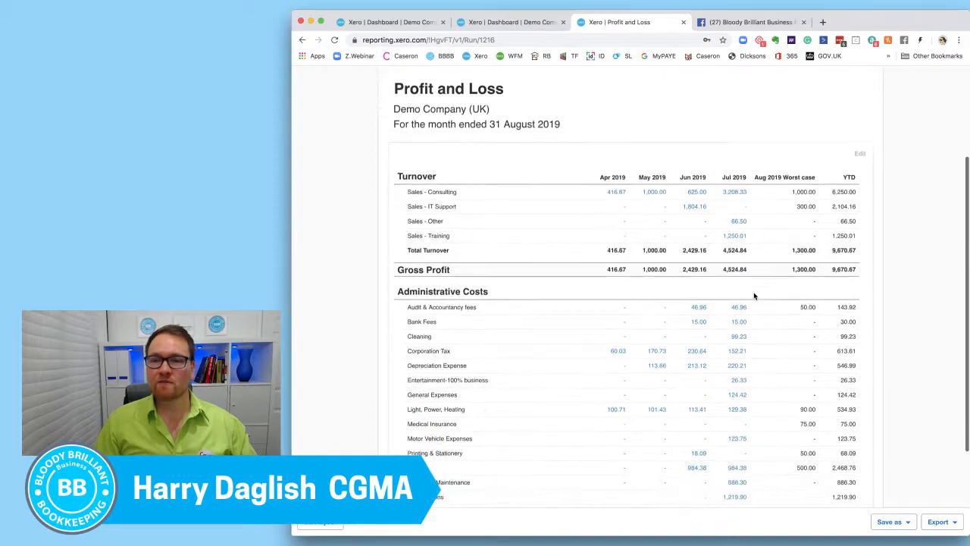
{"action": "scroll", "coordinate": [754, 296], "scroll_direction": "down", "scroll_amount": 1}
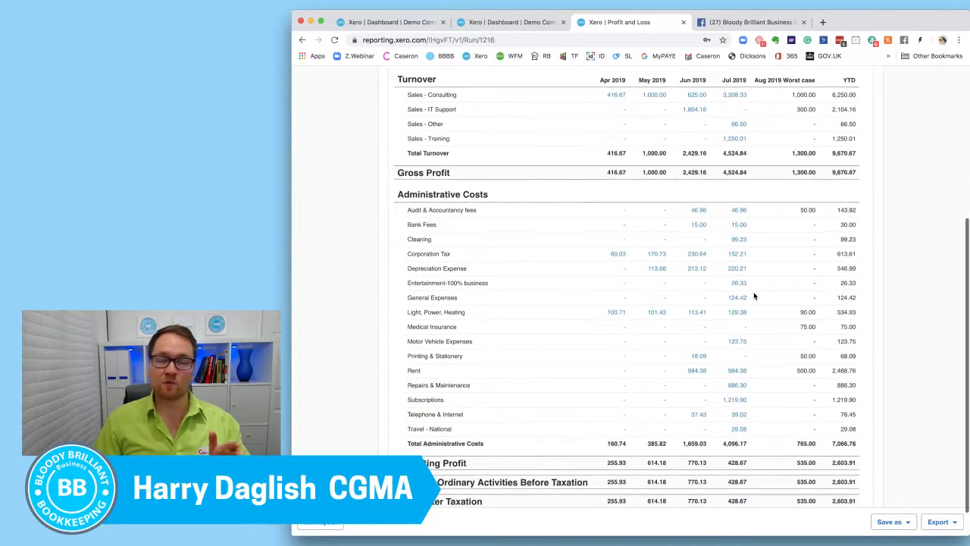
{"action": "scroll", "coordinate": [757, 295], "scroll_direction": "down", "scroll_amount": 1}
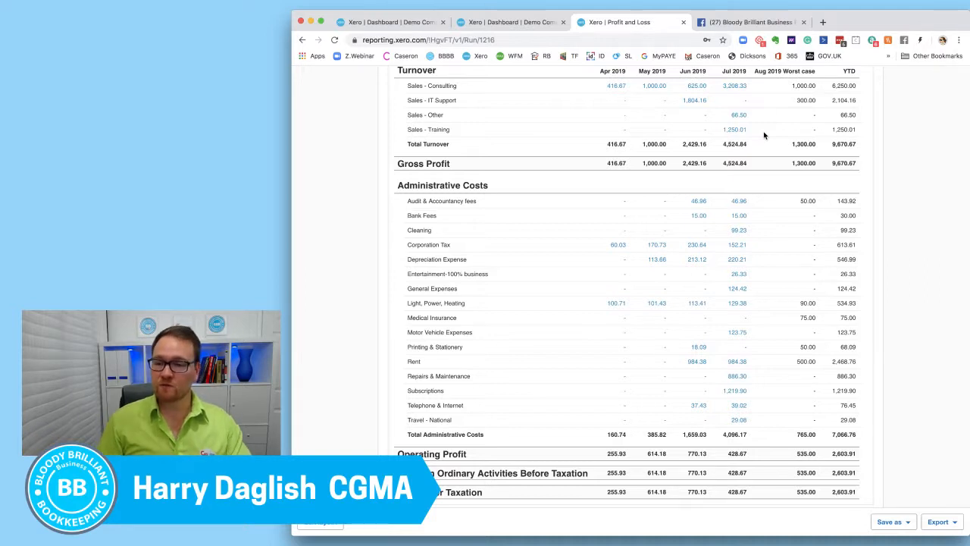
{"action": "scroll", "coordinate": [854, 492], "scroll_direction": "up", "scroll_amount": 1}
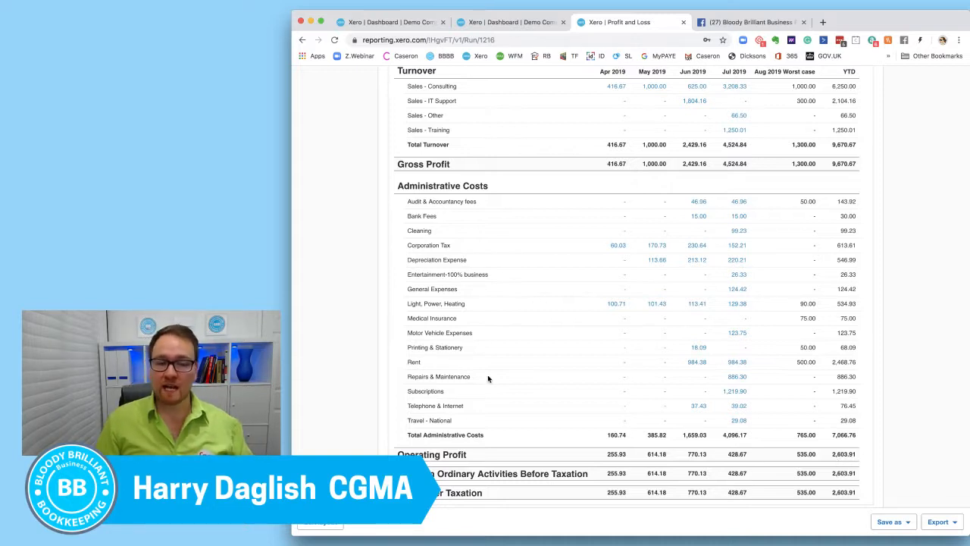
{"action": "scroll", "coordinate": [553, 382], "scroll_direction": "up", "scroll_amount": 1}
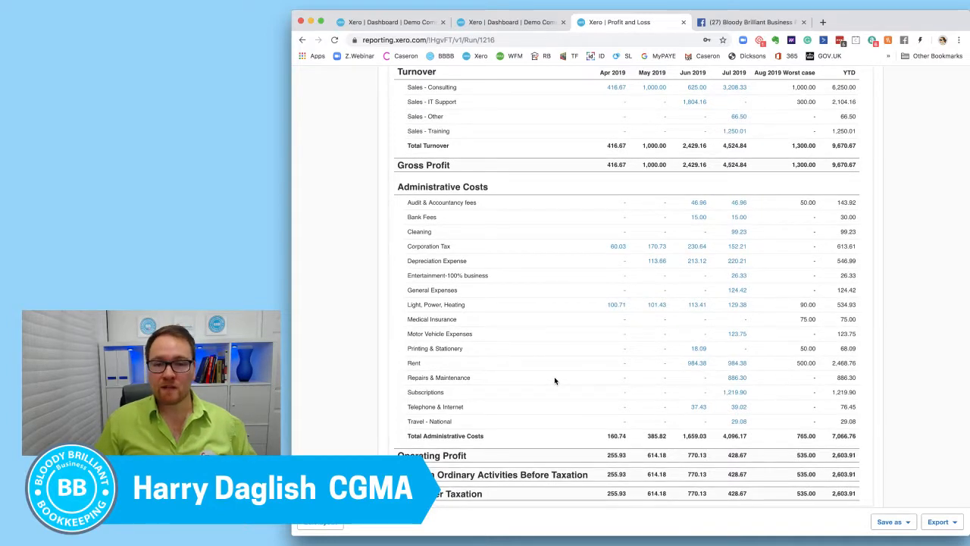
{"action": "scroll", "coordinate": [554, 381], "scroll_direction": "down", "scroll_amount": 1}
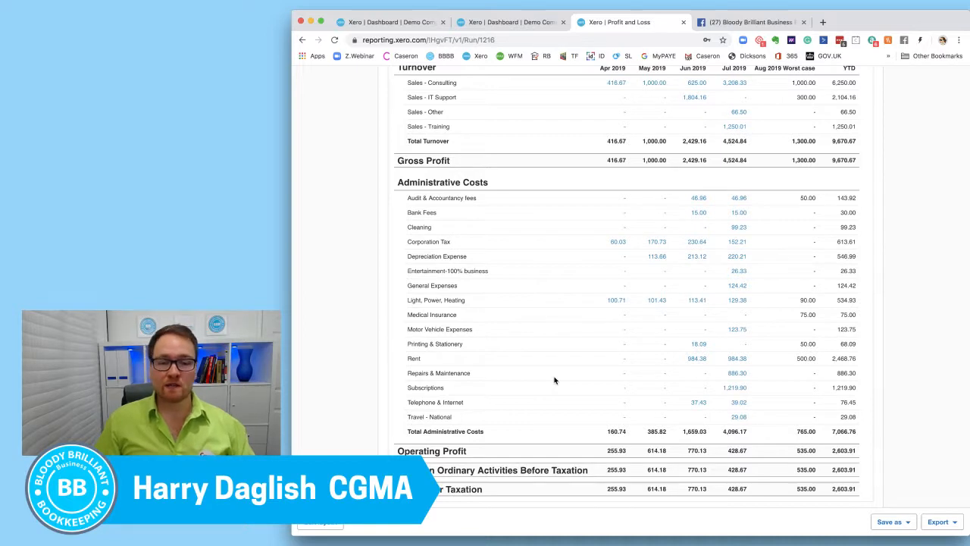
{"action": "scroll", "coordinate": [554, 381], "scroll_direction": "up", "scroll_amount": 2}
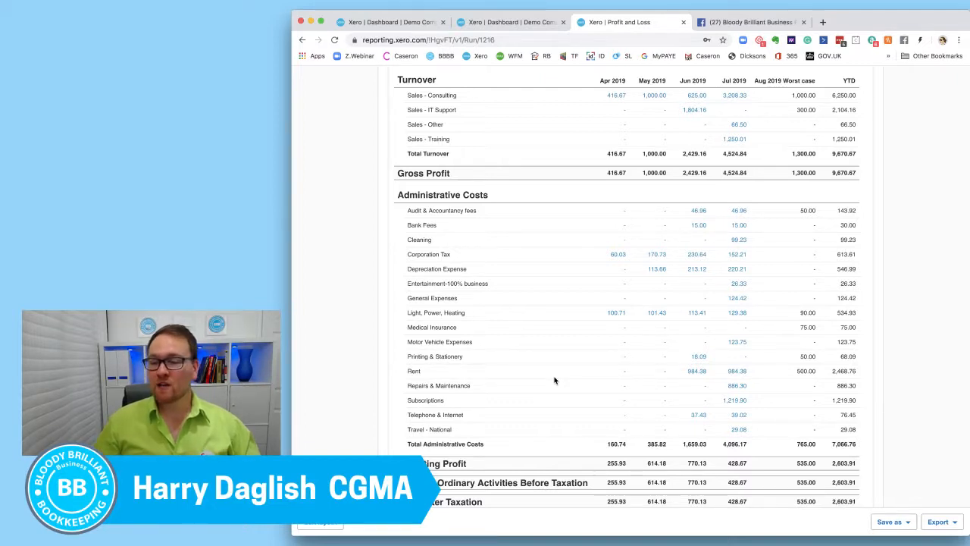
Save the Profit and Loss report as a custom report named NEW DEMO.
{"action": "left_click", "coordinate": [890, 521]}
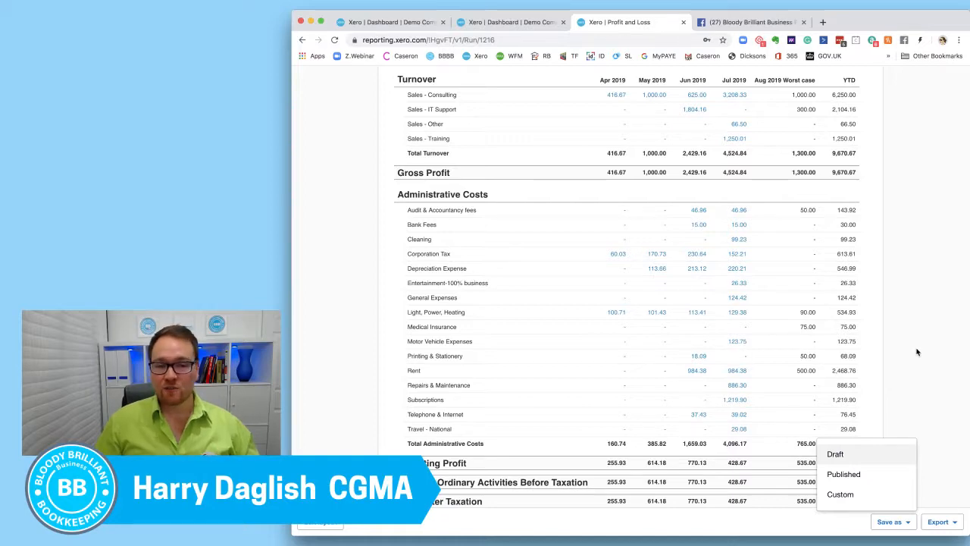
{"action": "scroll", "coordinate": [916, 352], "scroll_direction": "up", "scroll_amount": 5}
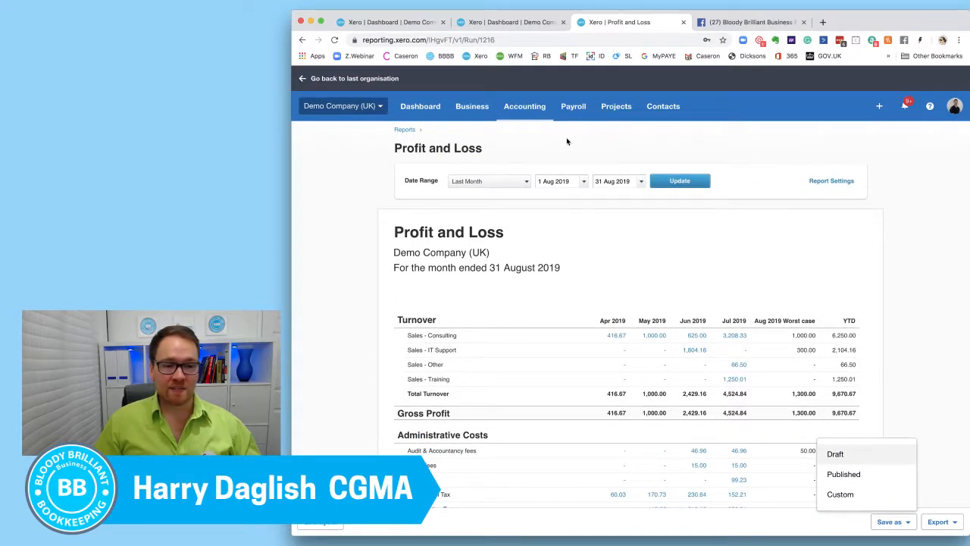
{"action": "left_click", "coordinate": [516, 111]}
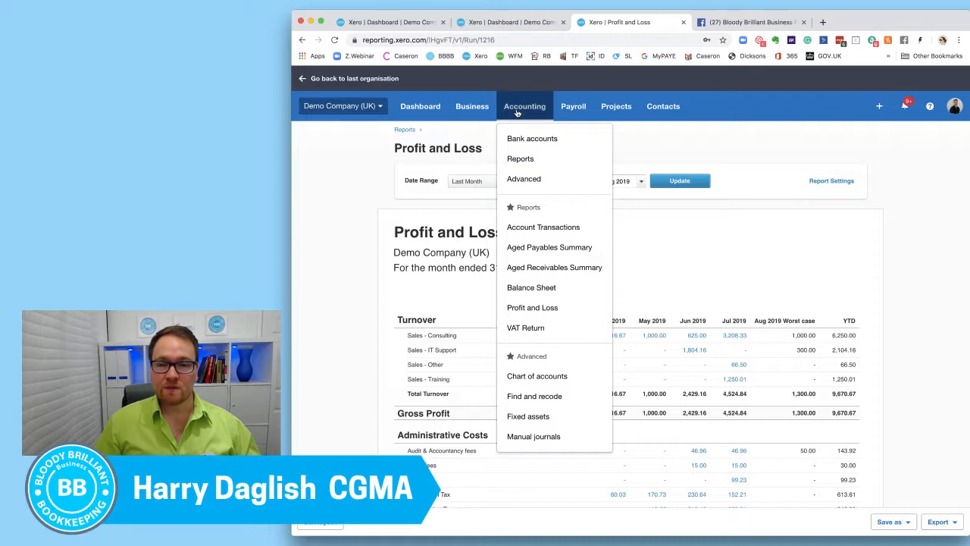
{"action": "left_click", "coordinate": [891, 521]}
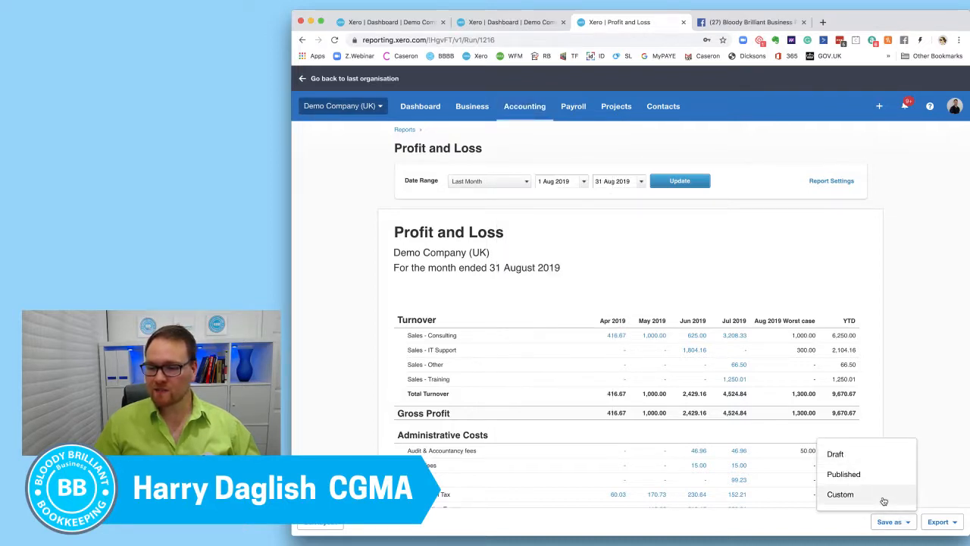
{"action": "left_click", "coordinate": [883, 501]}
{"action": "key", "text": "super+a"}
{"action": "type", "text": "NEW DEMO"}
{"action": "left_click", "coordinate": [692, 357]}
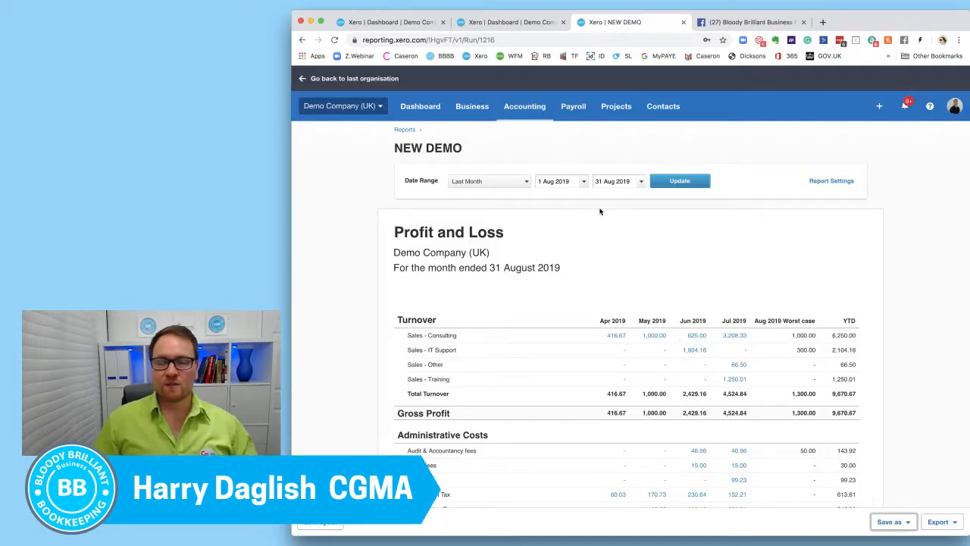
Find NEW DEMO among the custom reports, mark it as a favourite, and check the list of favourite reports.
{"action": "left_click", "coordinate": [542, 112]}
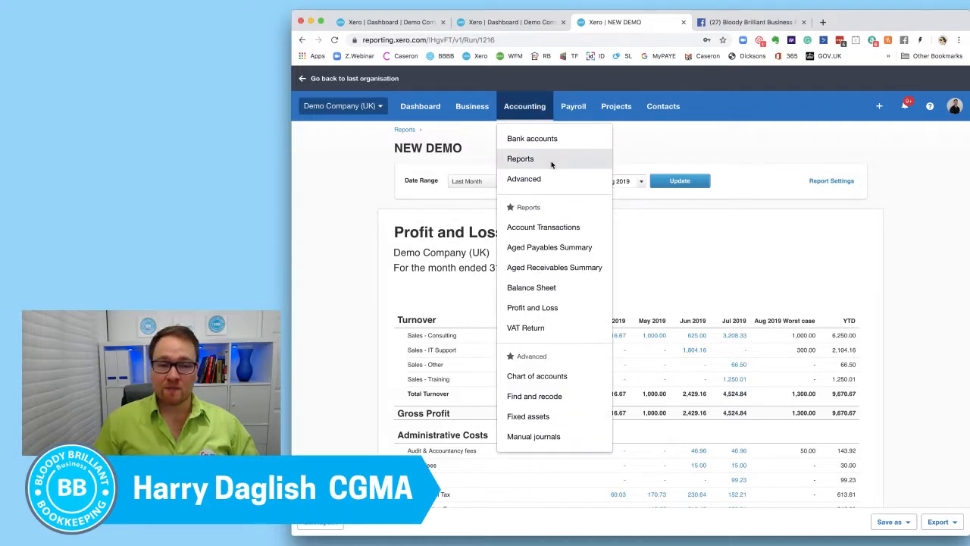
{"action": "left_click", "coordinate": [521, 159]}
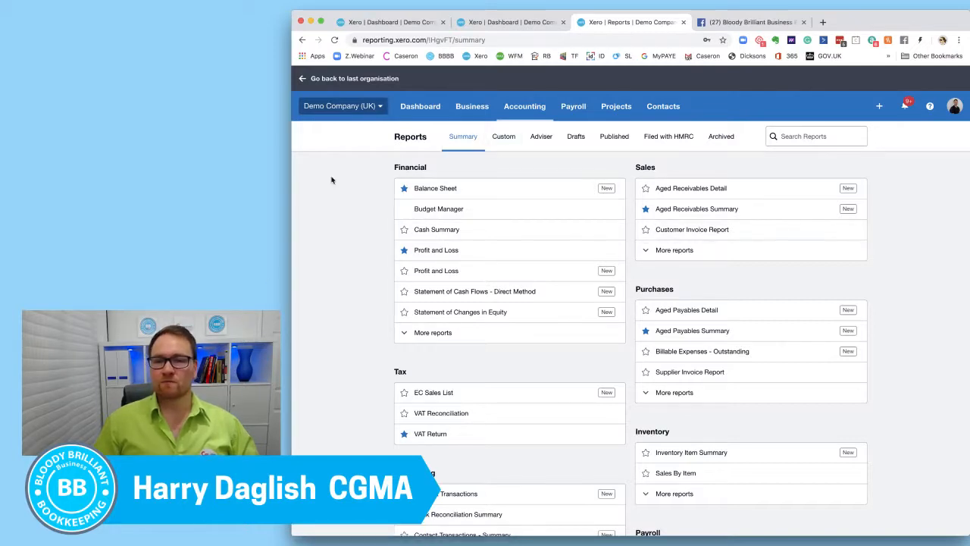
{"action": "left_click", "coordinate": [510, 147]}
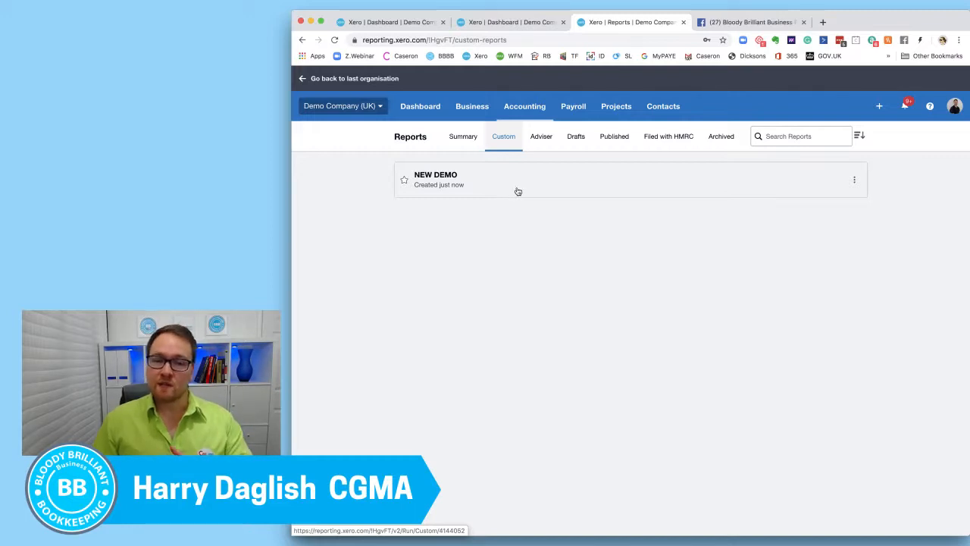
{"action": "left_click", "coordinate": [406, 182]}
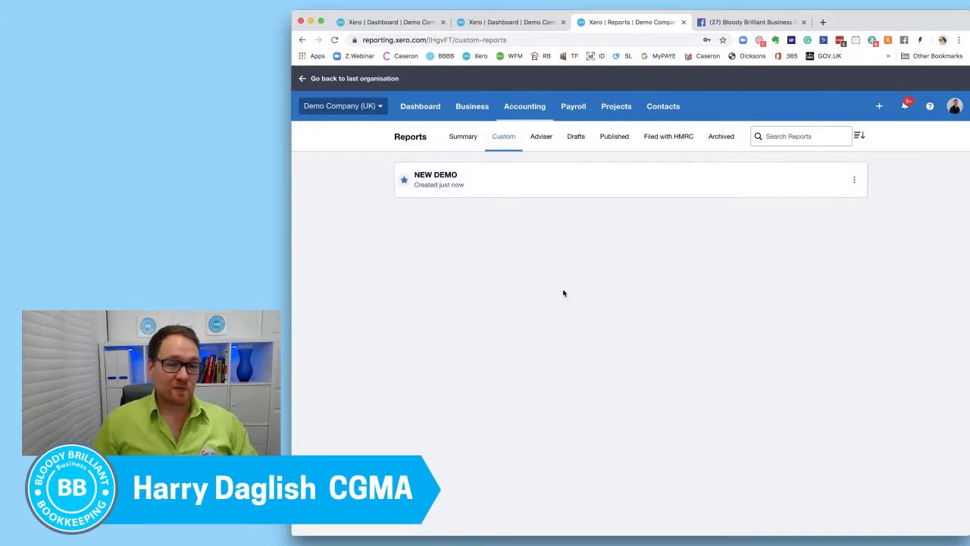
{"action": "left_click", "coordinate": [523, 107]}
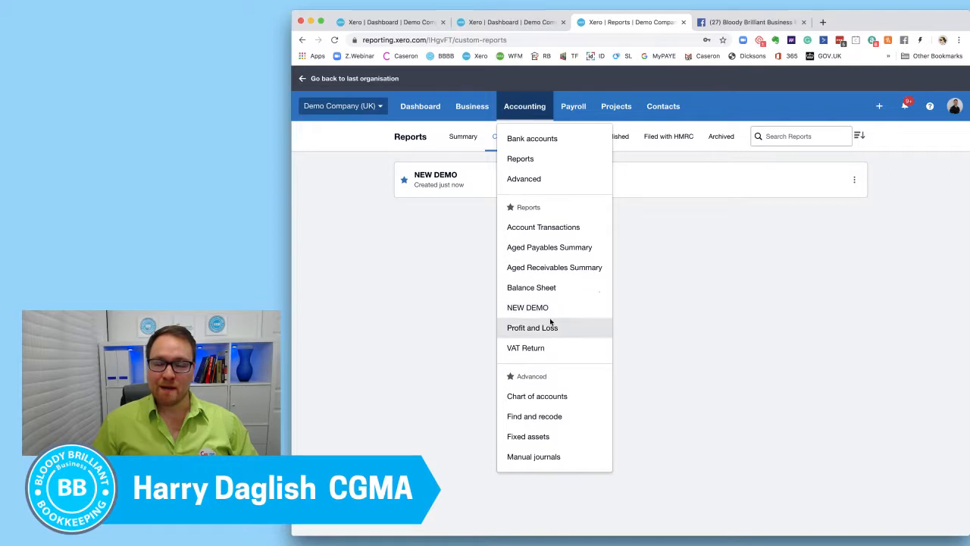
{"action": "left_click", "coordinate": [767, 287]}
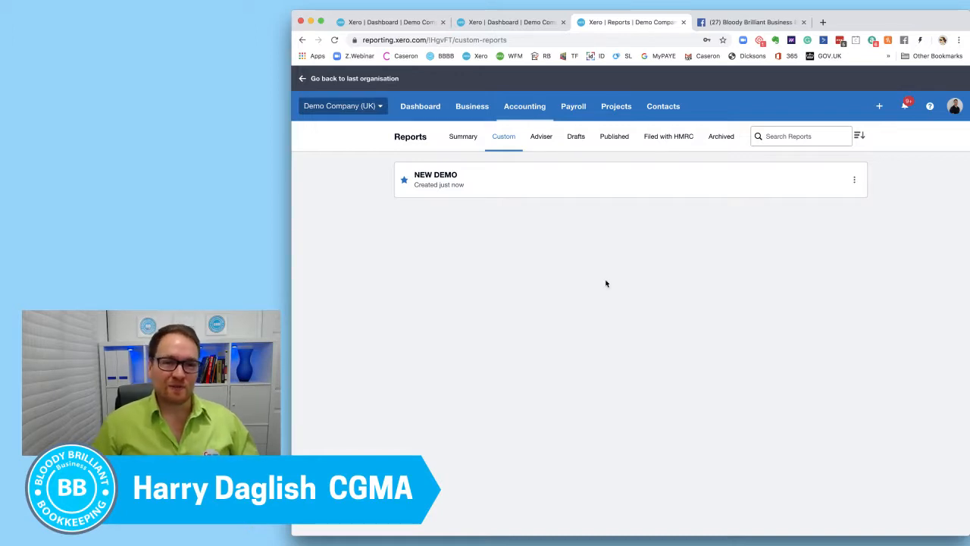
{"action": "left_click", "coordinate": [238, 177]}
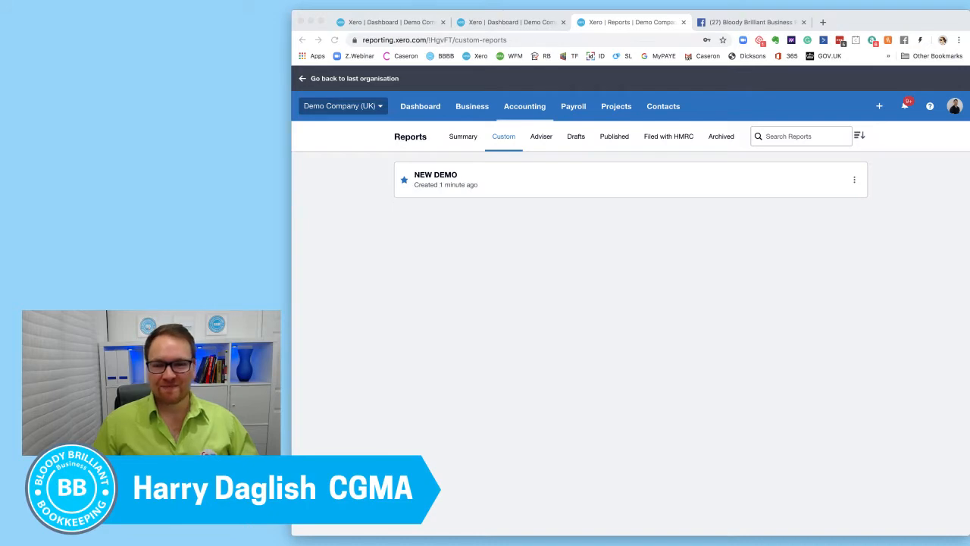